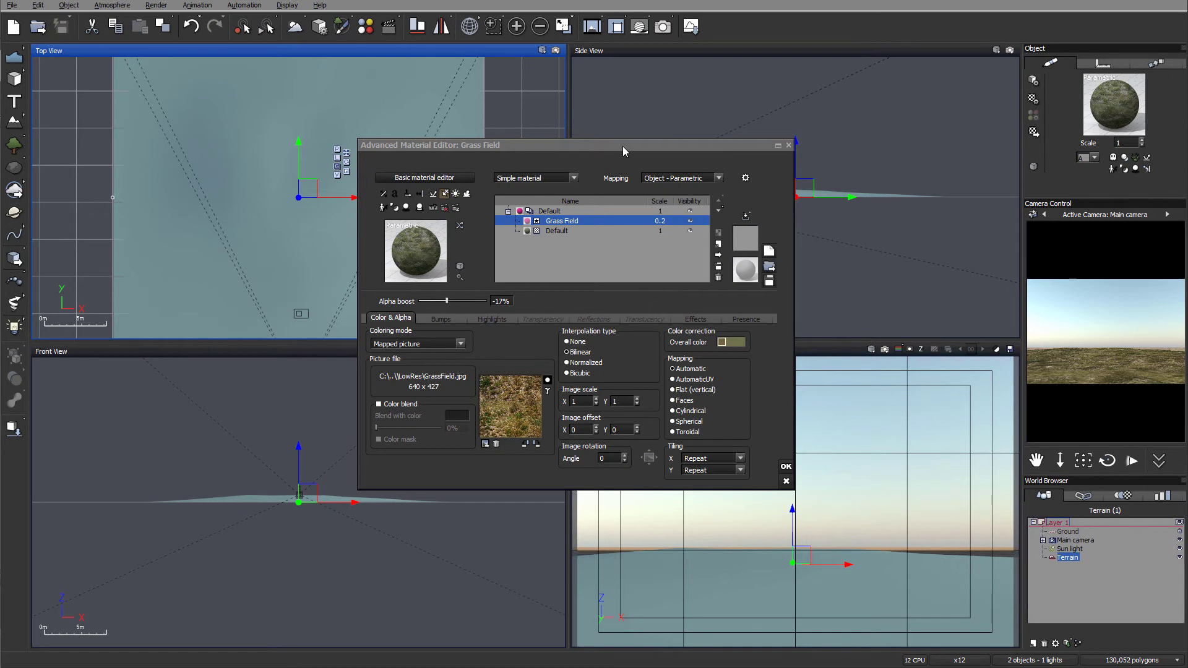
Add a terrain material layer named 'Grass eco' and set its type to EcoSystem.
{"action": "left_click_drag", "start_coordinate": [622, 145], "coordinate": [645, 134]}
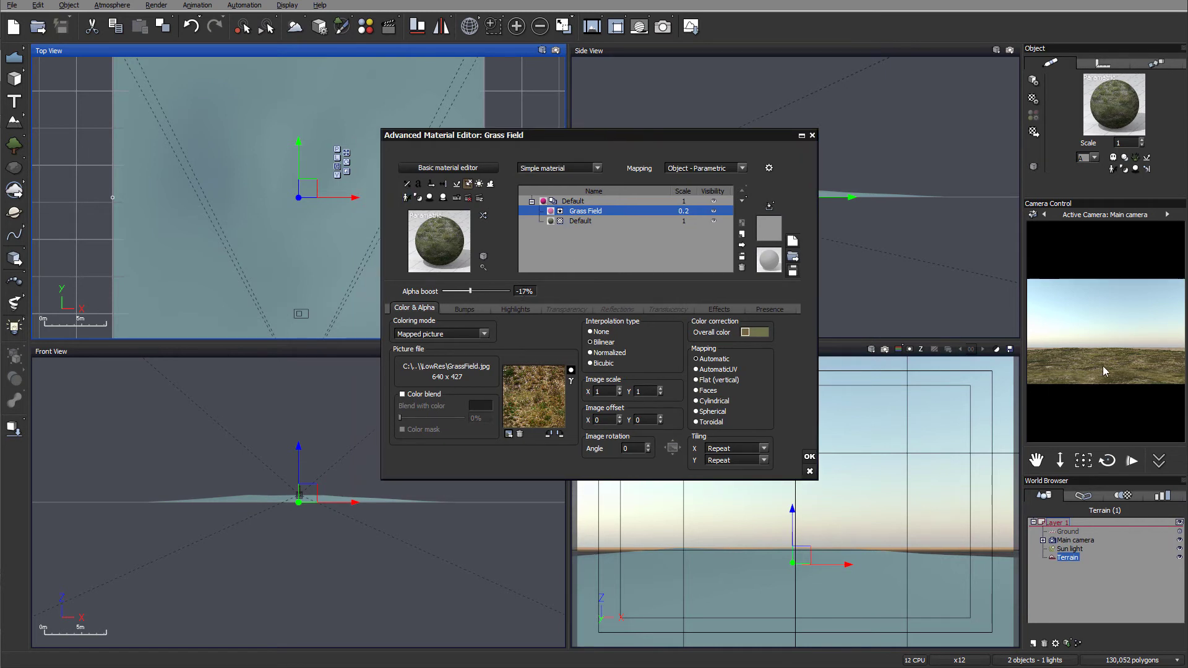
{"action": "left_click", "coordinate": [742, 234]}
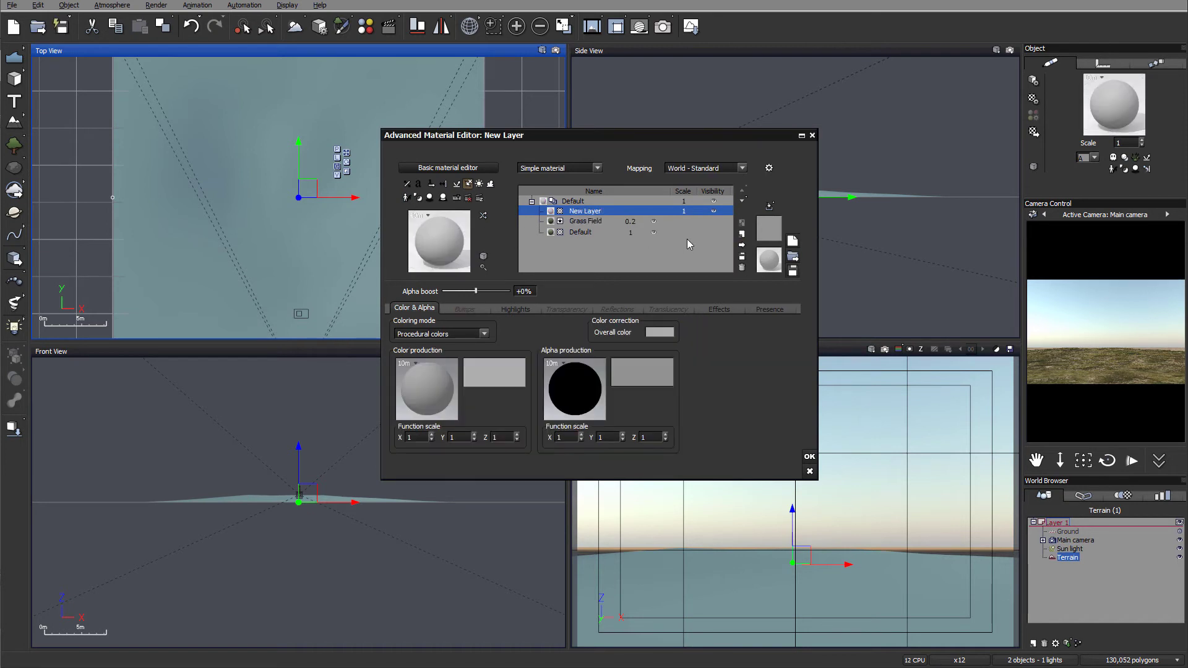
{"action": "left_click", "coordinate": [603, 211]}
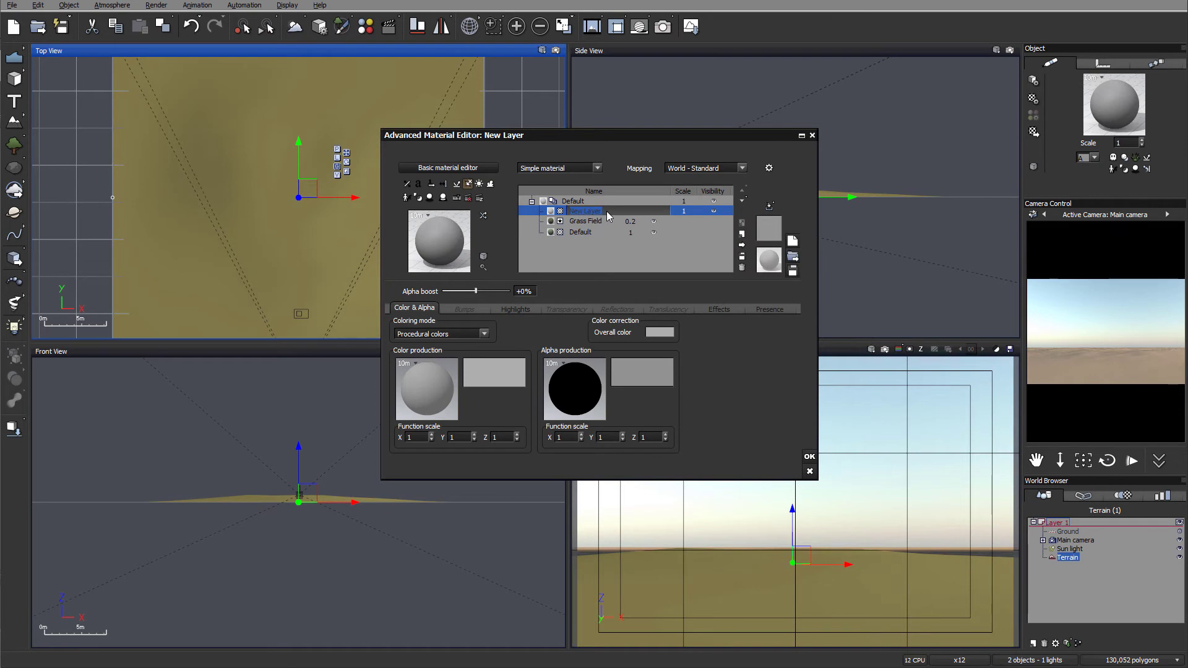
{"action": "type", "text": "Grass eco"}
{"action": "left_click", "coordinate": [596, 167]}
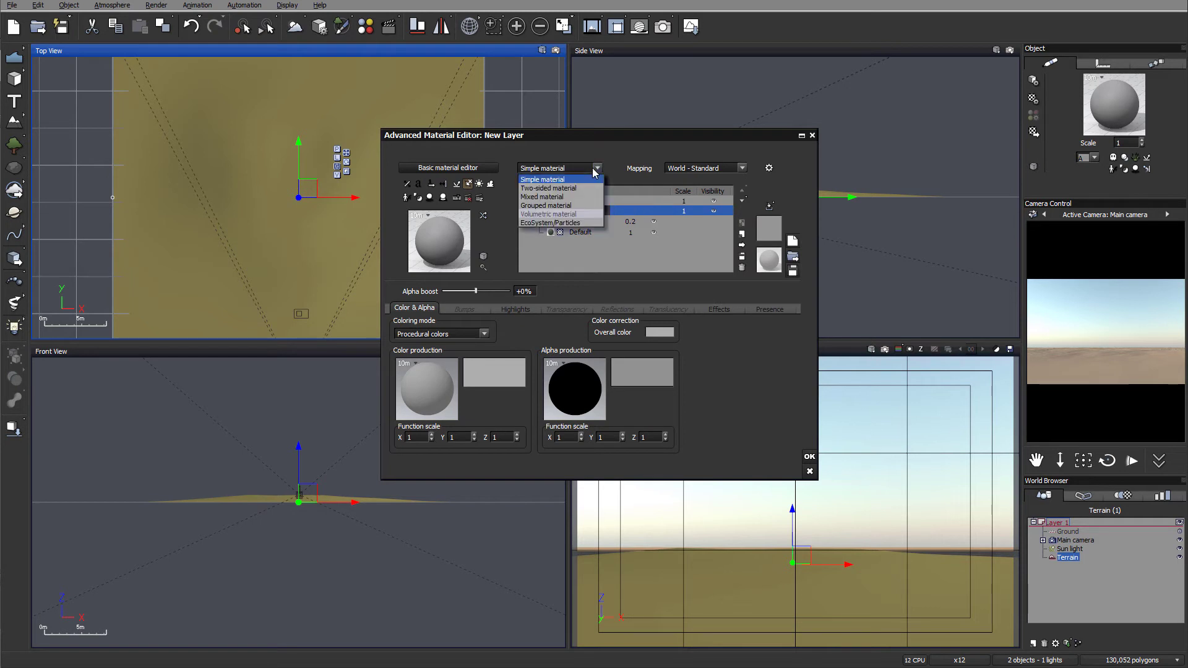
{"action": "left_click", "coordinate": [578, 224]}
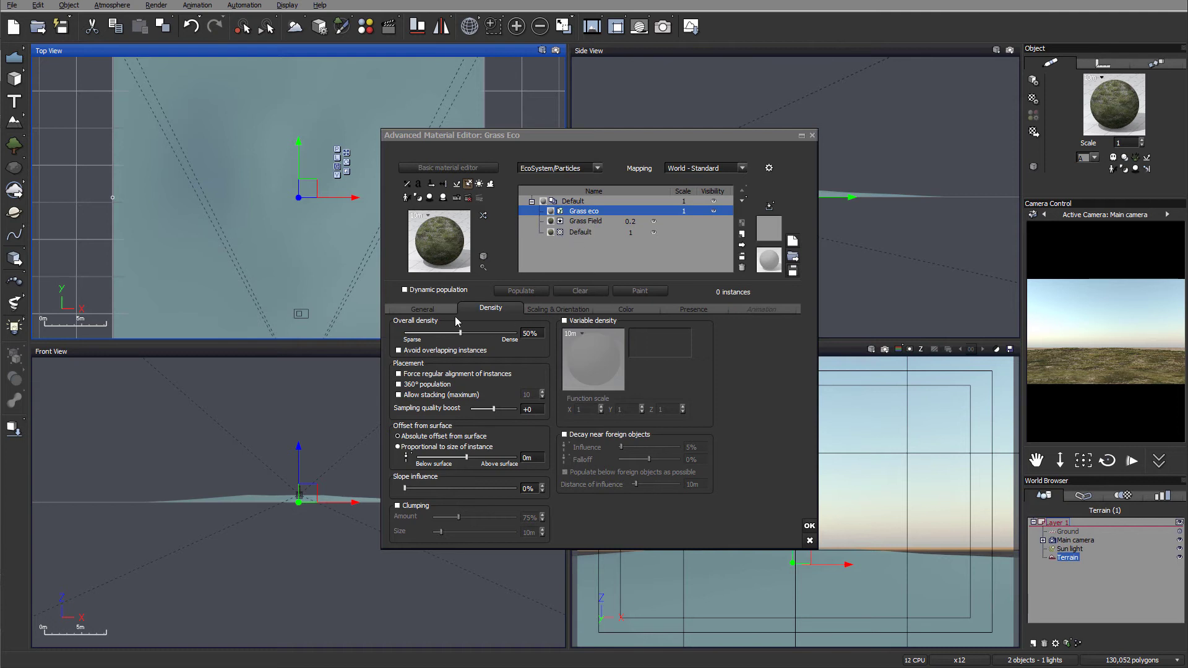
Show the General tab's EcoSystem population list and open the Plants library browser.
{"action": "left_click", "coordinate": [413, 309]}
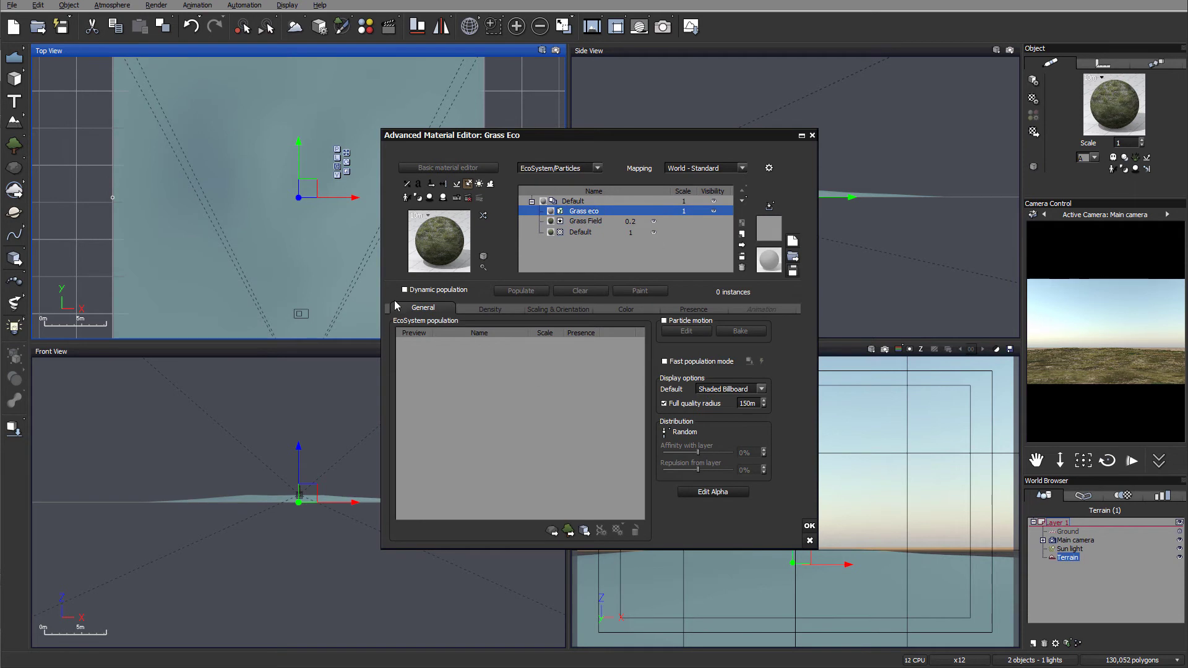
{"action": "left_click", "coordinate": [568, 533]}
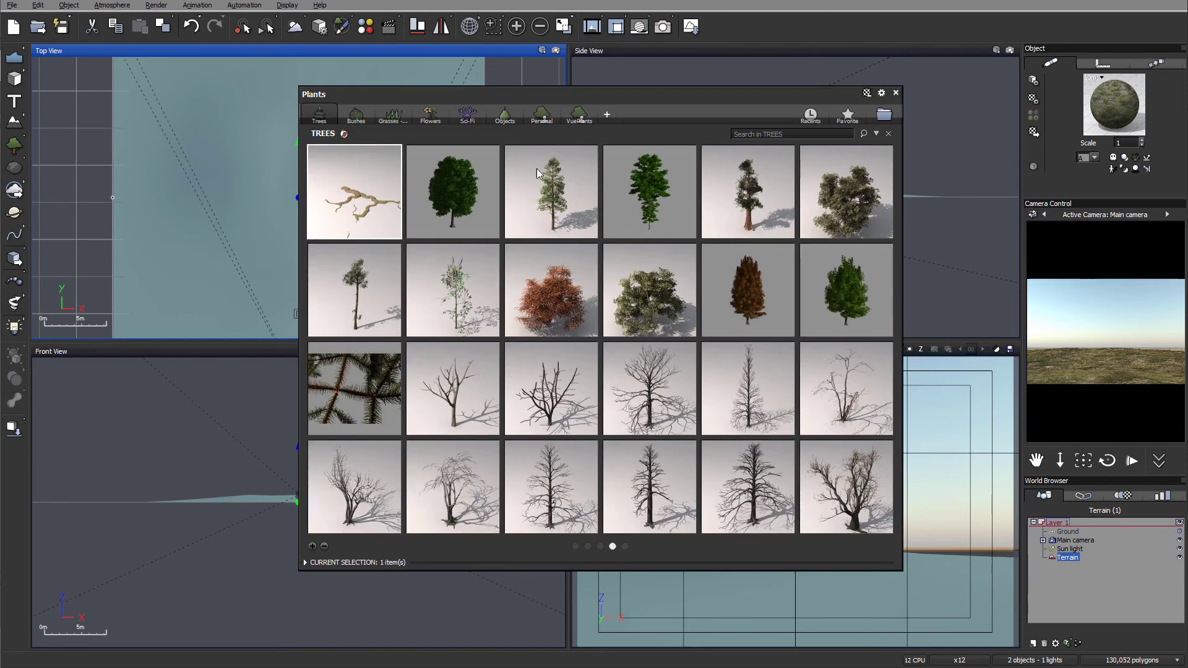
{"action": "mouse_move", "coordinate": [771, 281]}
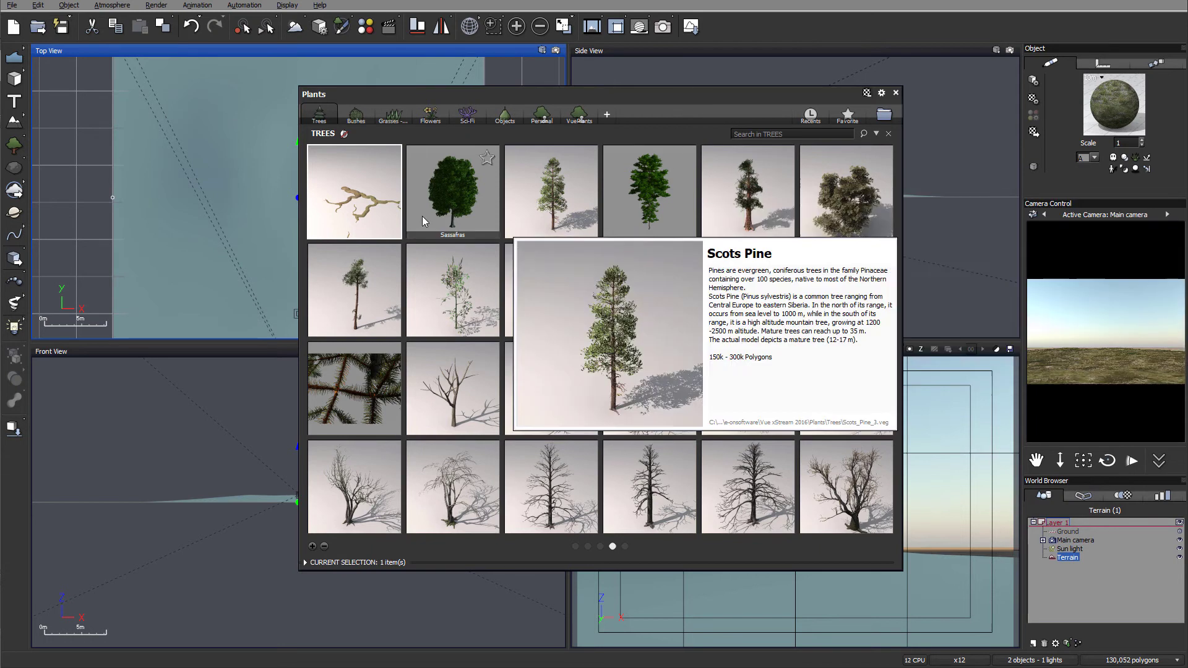
{"action": "mouse_move", "coordinate": [350, 192]}
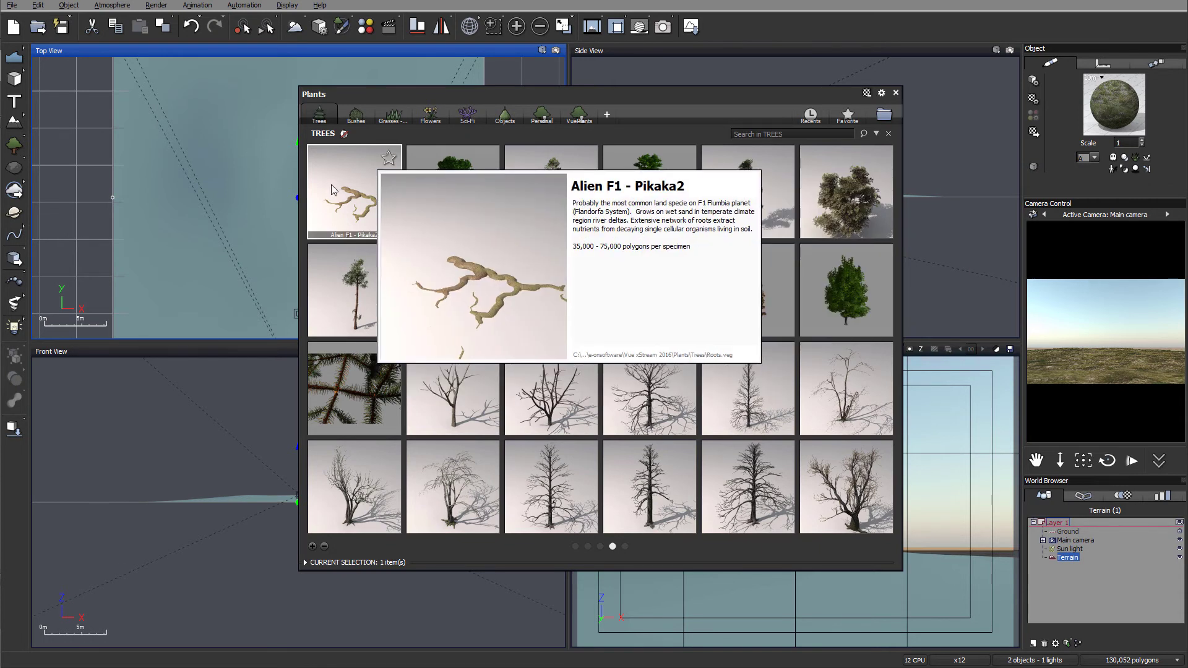
{"action": "mouse_move", "coordinate": [762, 246]}
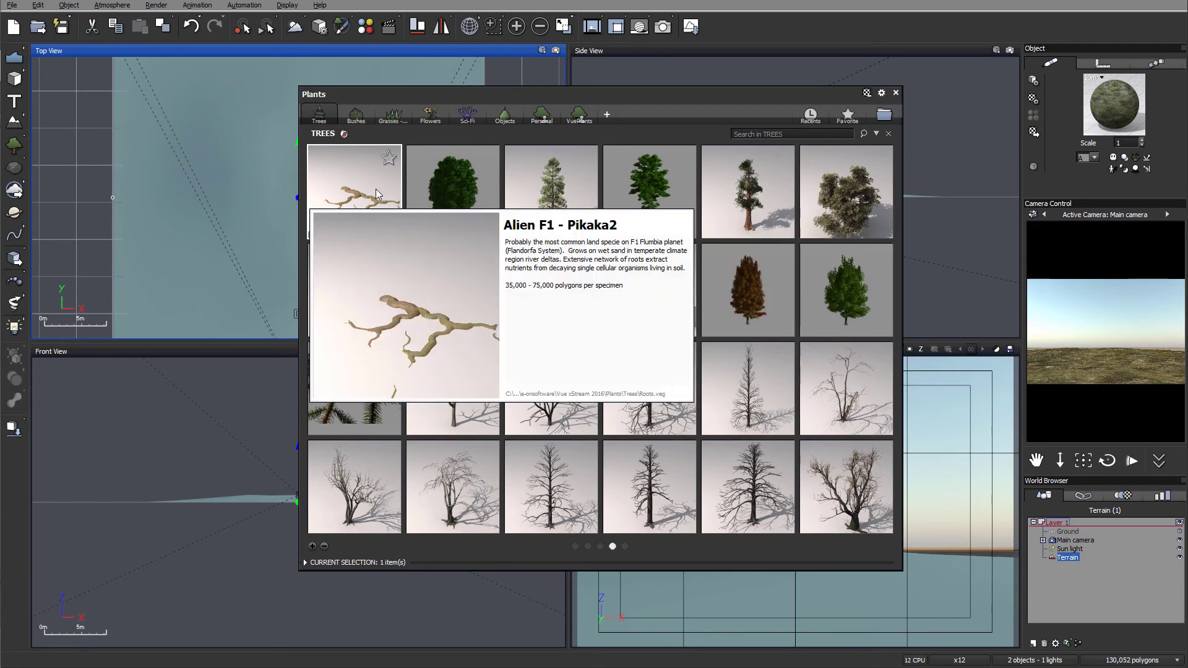
{"action": "mouse_move", "coordinate": [705, 303]}
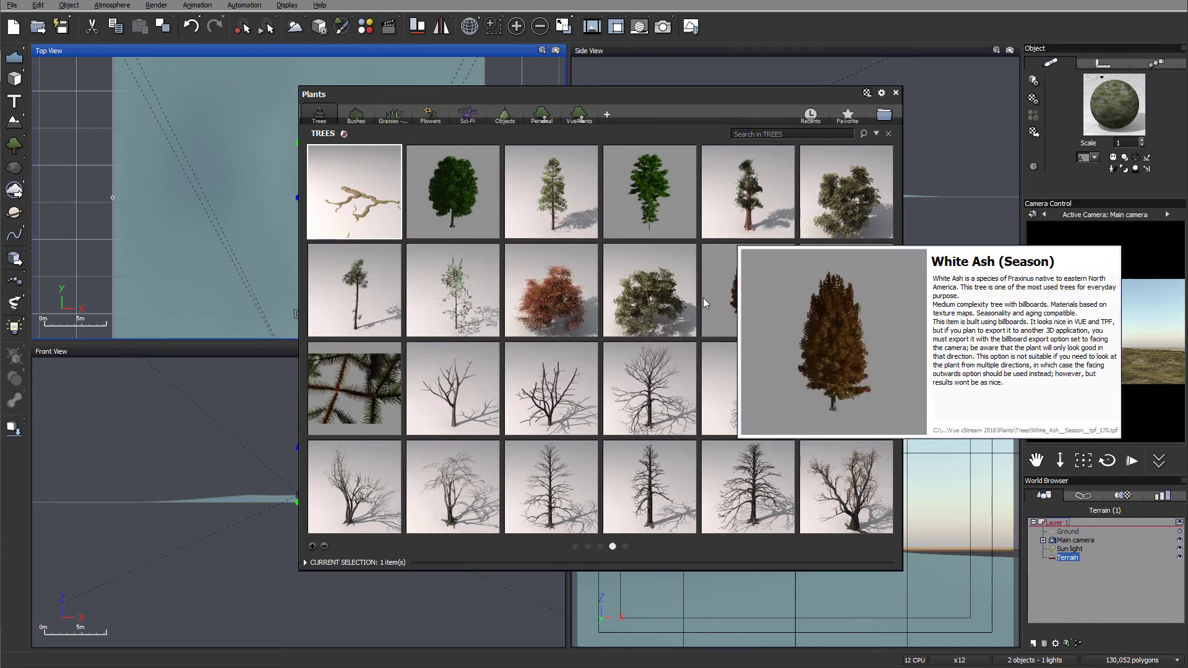
{"action": "mouse_move", "coordinate": [390, 212]}
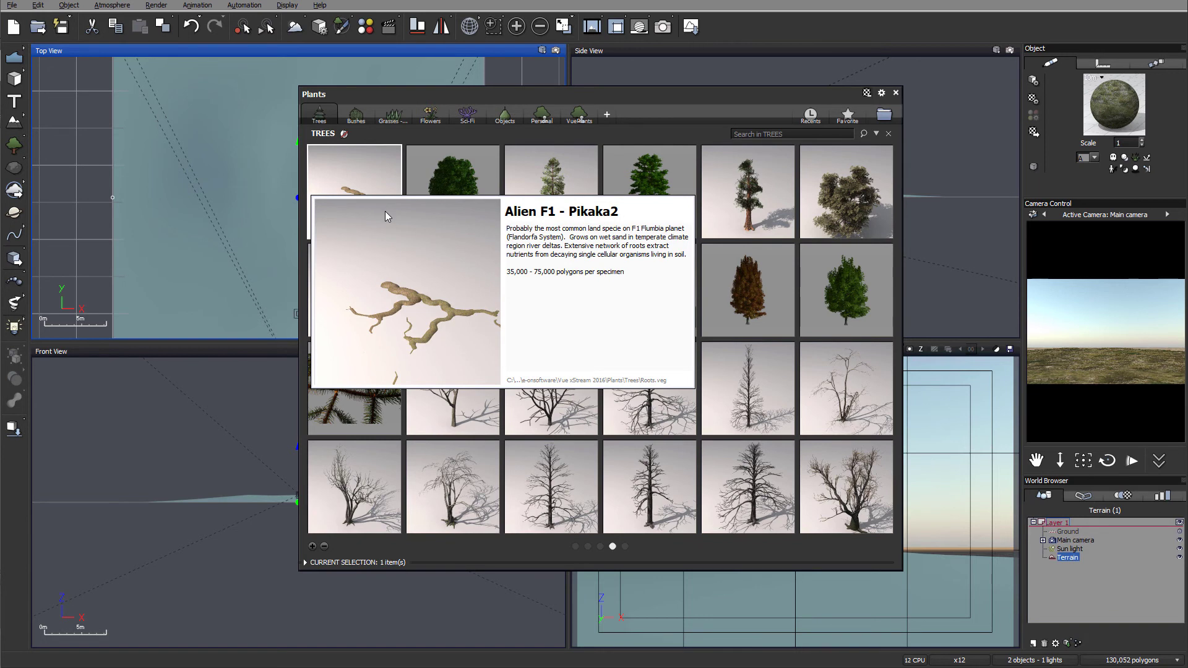
{"action": "mouse_move", "coordinate": [735, 344]}
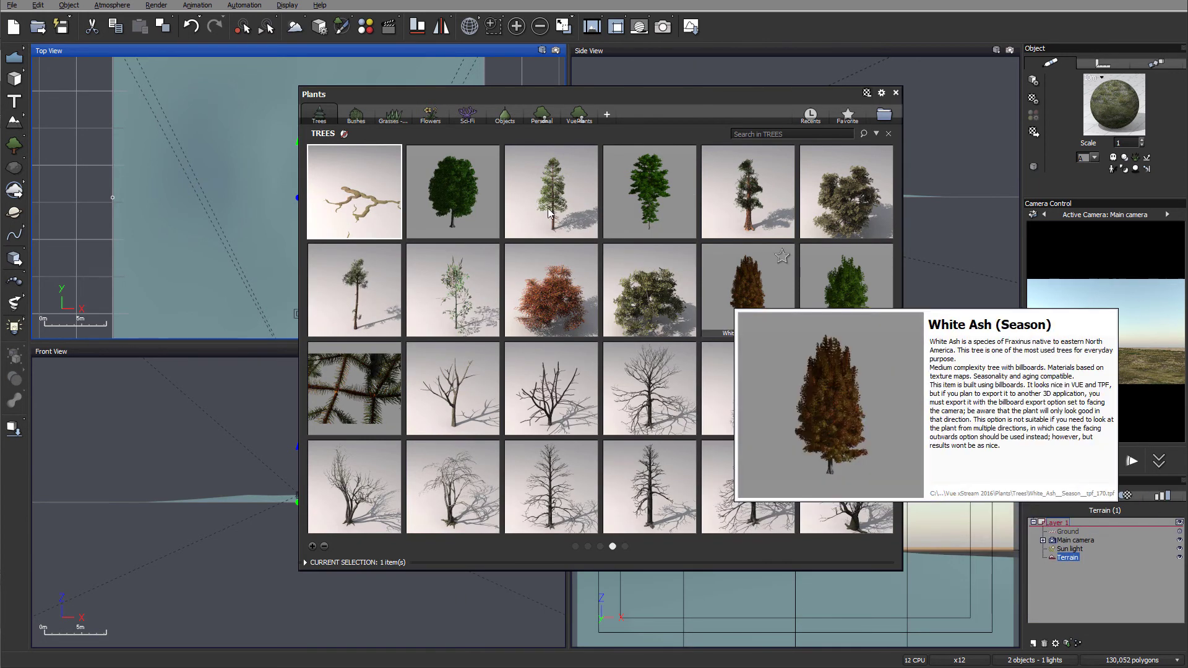
Add a Bunch of Grass plant from the Grasses category using a grass preset.
{"action": "left_click", "coordinate": [393, 115]}
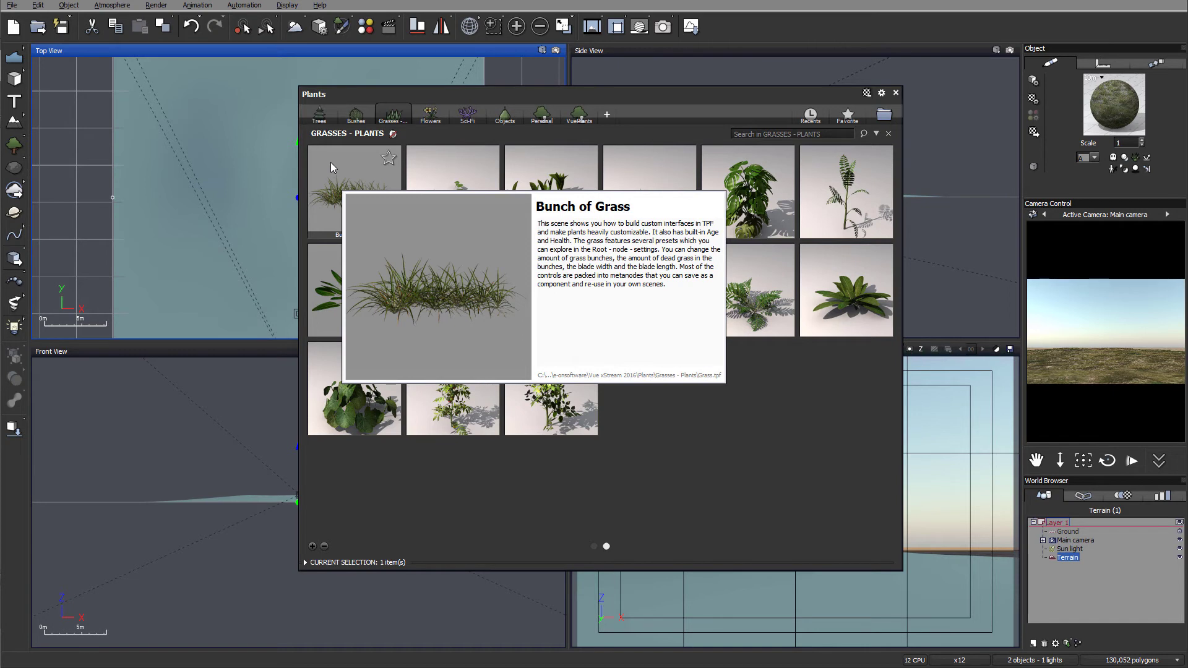
{"action": "double_click", "coordinate": [339, 170]}
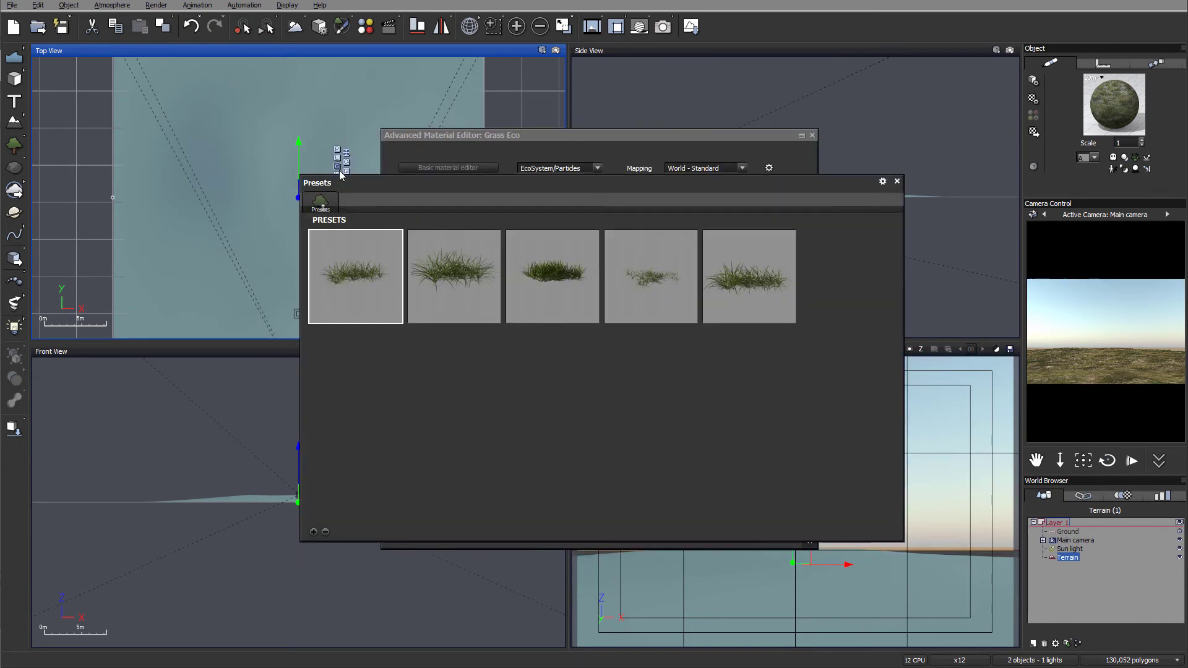
{"action": "double_click", "coordinate": [750, 277]}
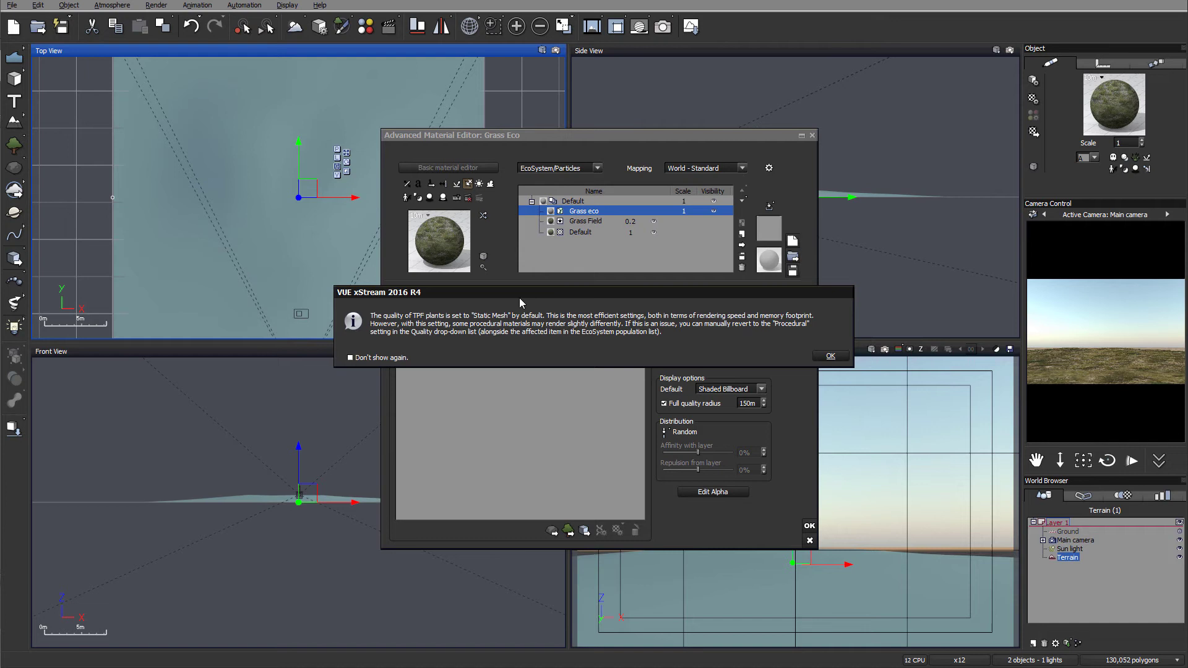
Dismiss the TPF notice and add a young, sparse, dying Bunch of Grass variant.
{"action": "left_click_drag", "start_coordinate": [525, 290], "coordinate": [527, 285]}
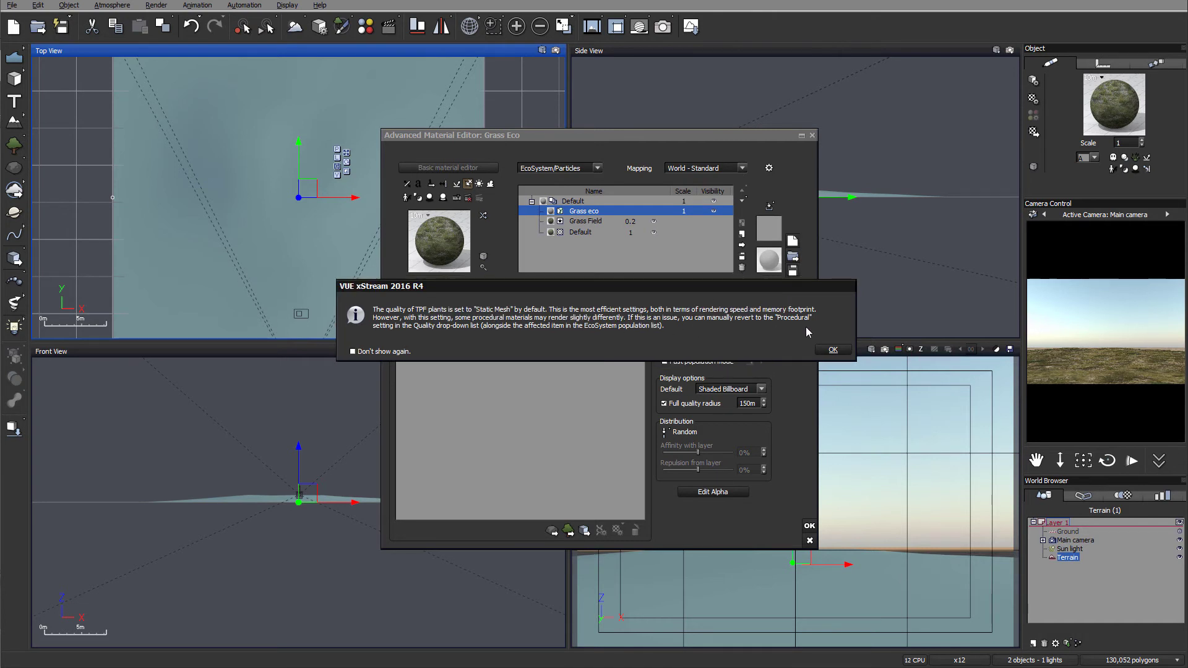
{"action": "left_click", "coordinate": [832, 351]}
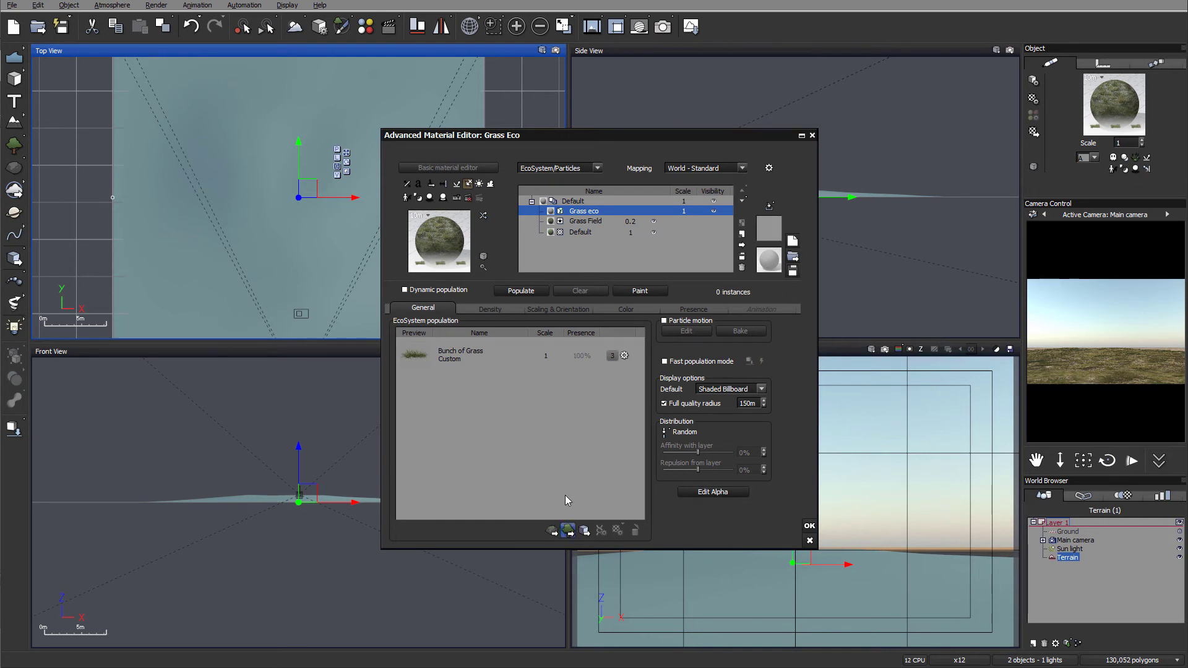
{"action": "left_click", "coordinate": [568, 530]}
{"action": "double_click", "coordinate": [355, 170]}
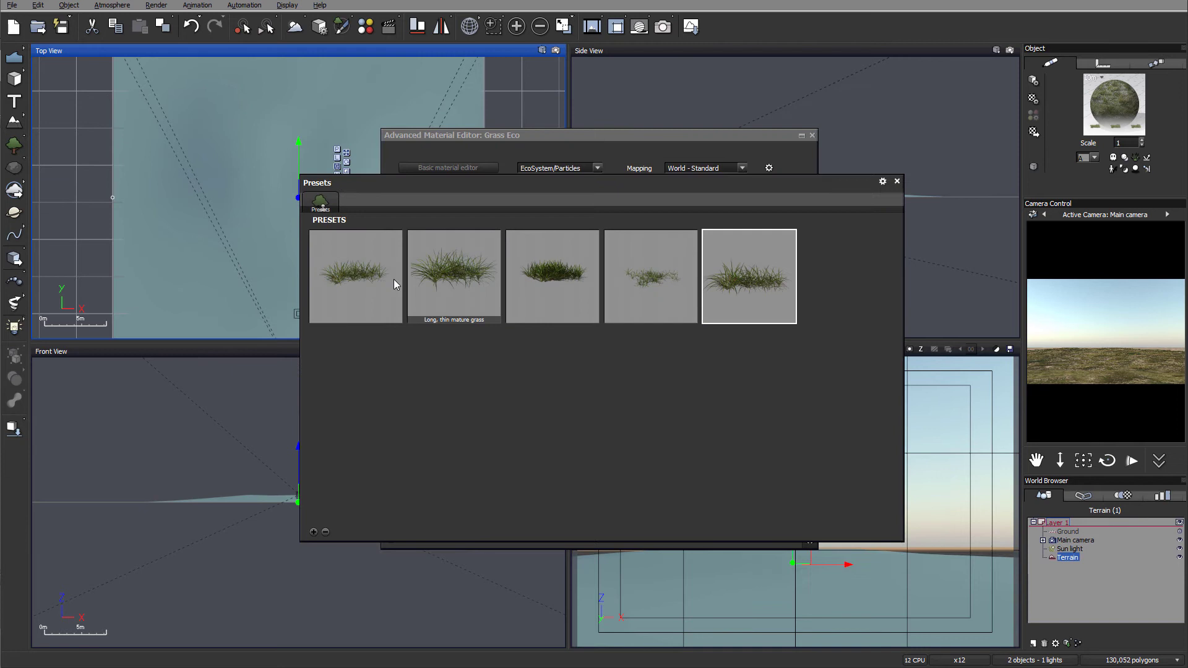
{"action": "left_click", "coordinate": [666, 273]}
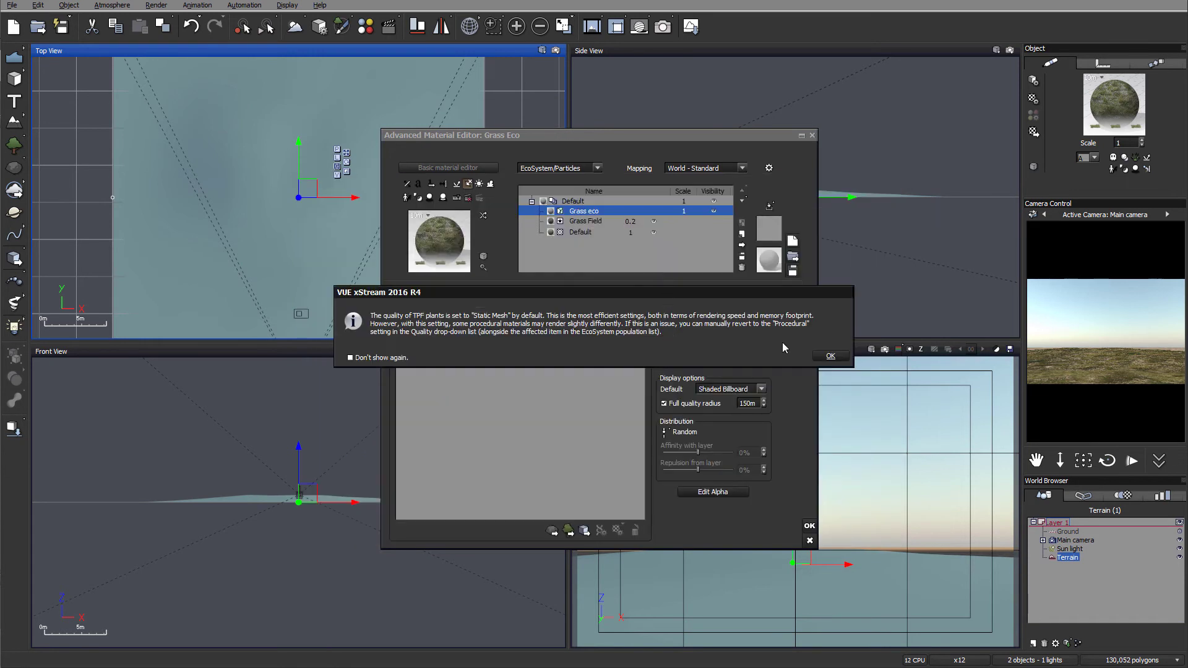
{"action": "left_click", "coordinate": [846, 357]}
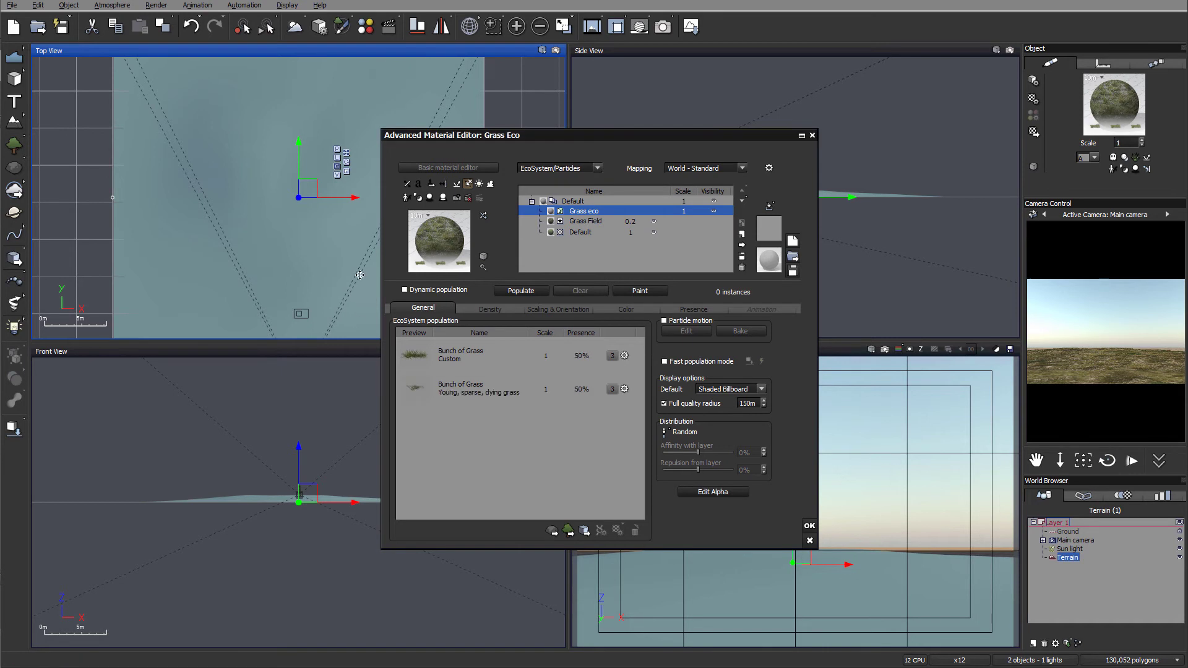
Add a third Bunch of Grass with the adult healthy grass preset, at 33% each.
{"action": "left_click", "coordinate": [568, 531]}
{"action": "double_click", "coordinate": [351, 188]}
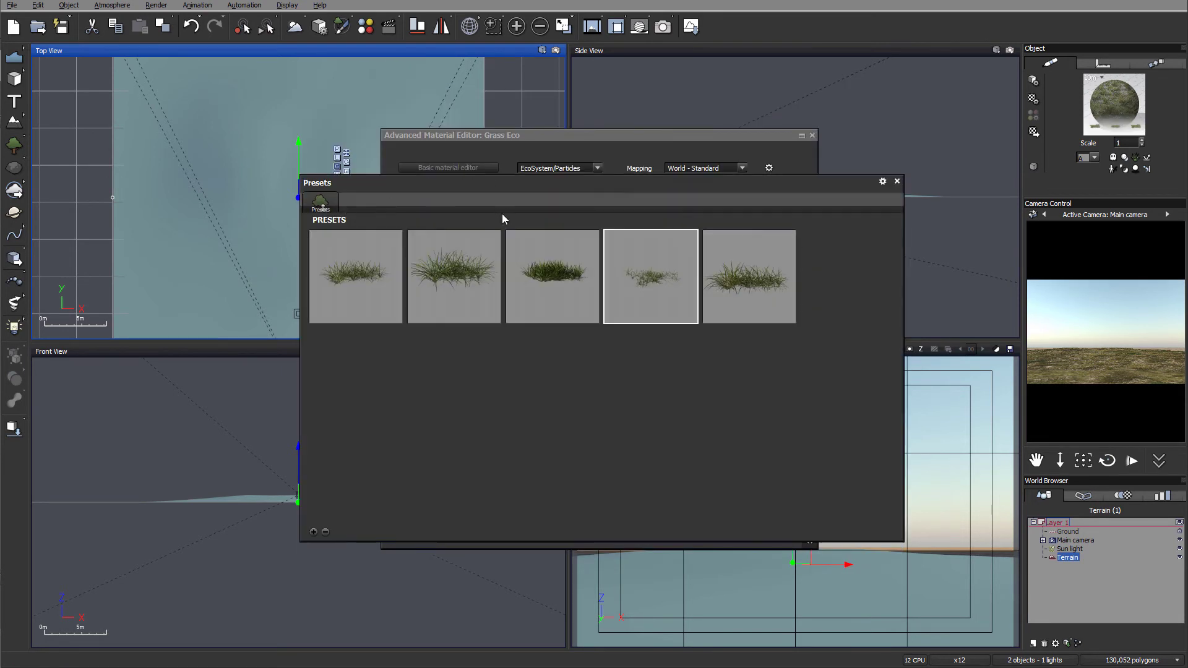
{"action": "left_click", "coordinate": [351, 277]}
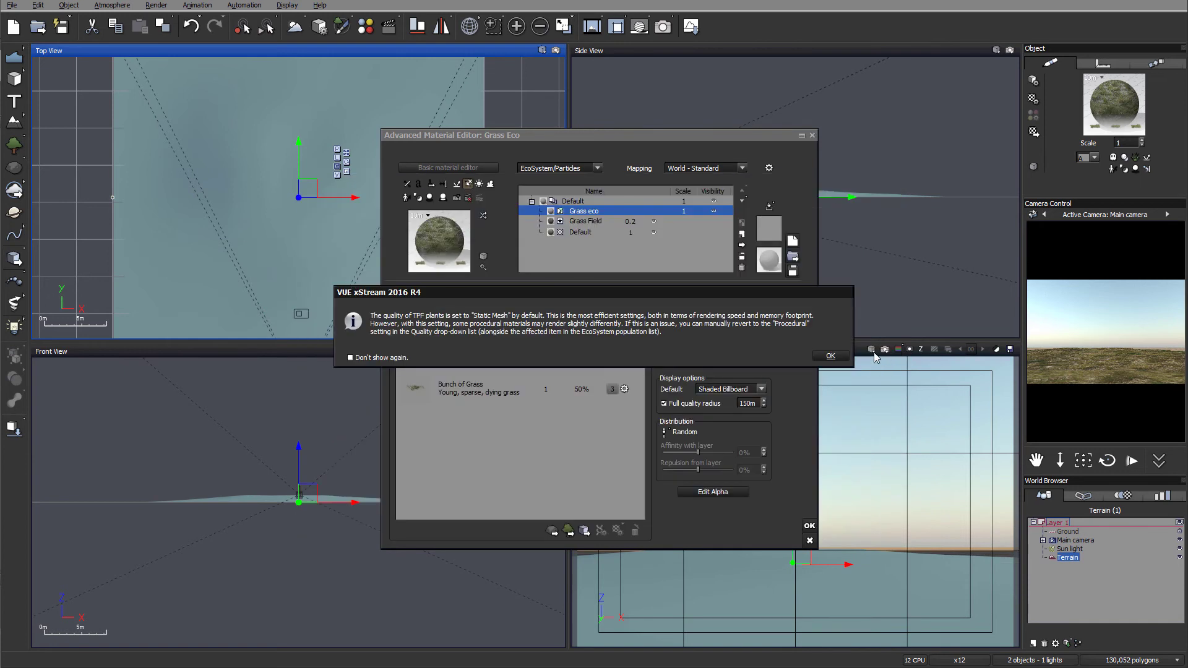
{"action": "left_click", "coordinate": [832, 355]}
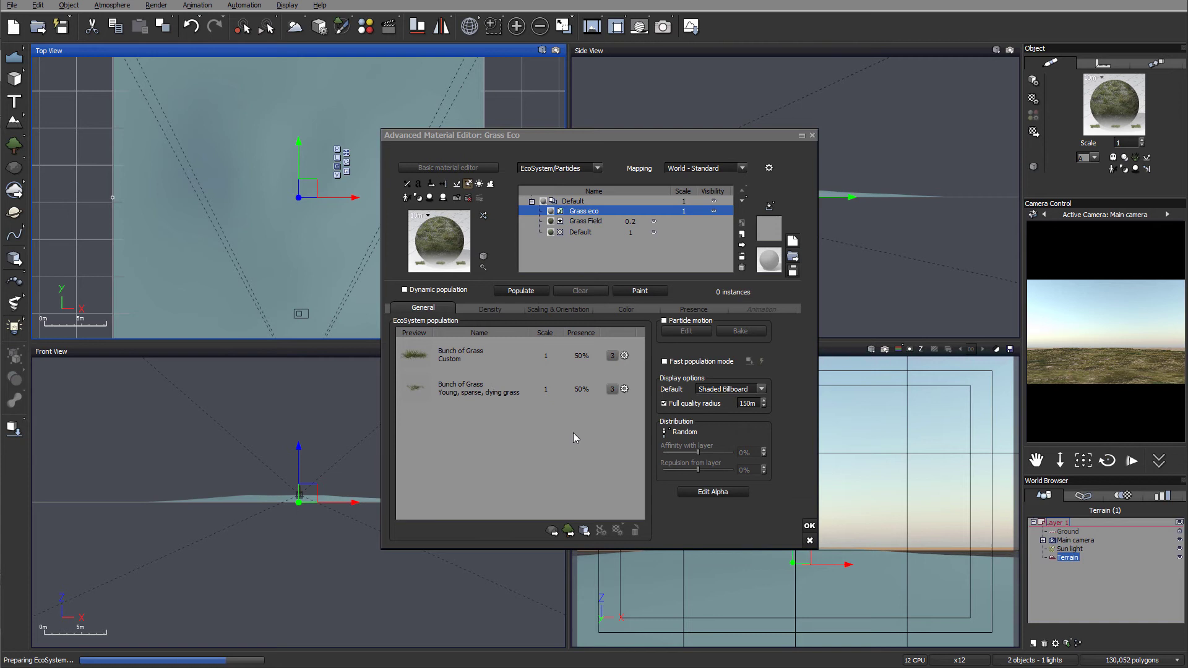
Add the Small Grassfield Plant to the Grass eco population and edit its scale.
{"action": "left_click", "coordinate": [567, 530]}
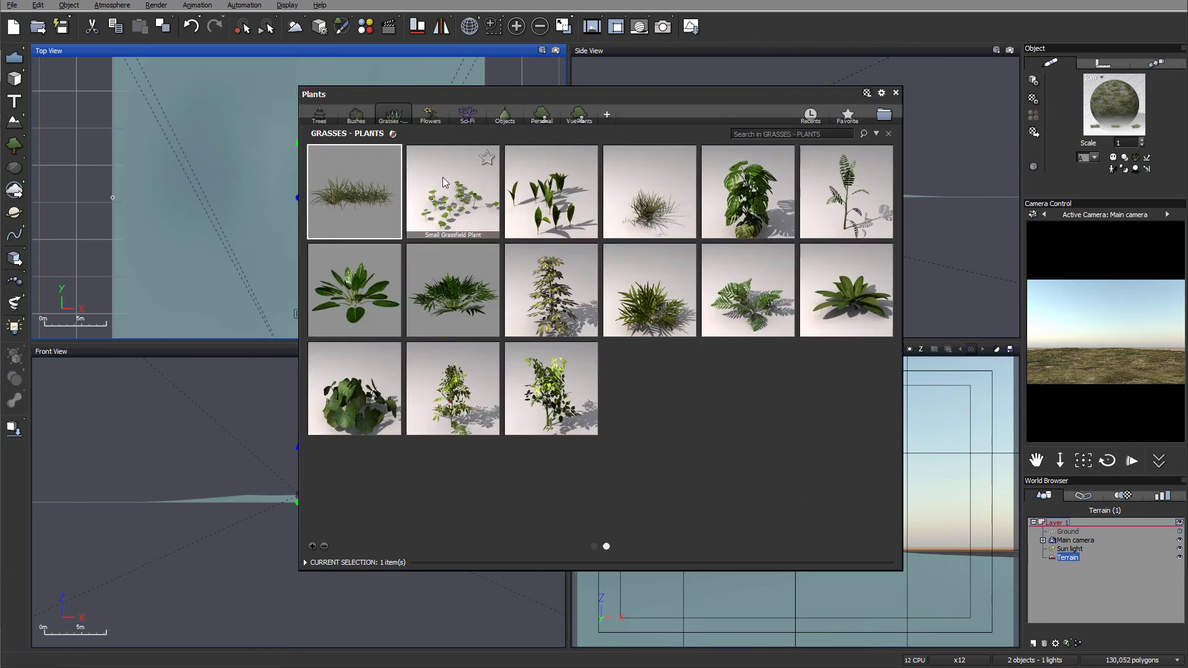
{"action": "double_click", "coordinate": [427, 185]}
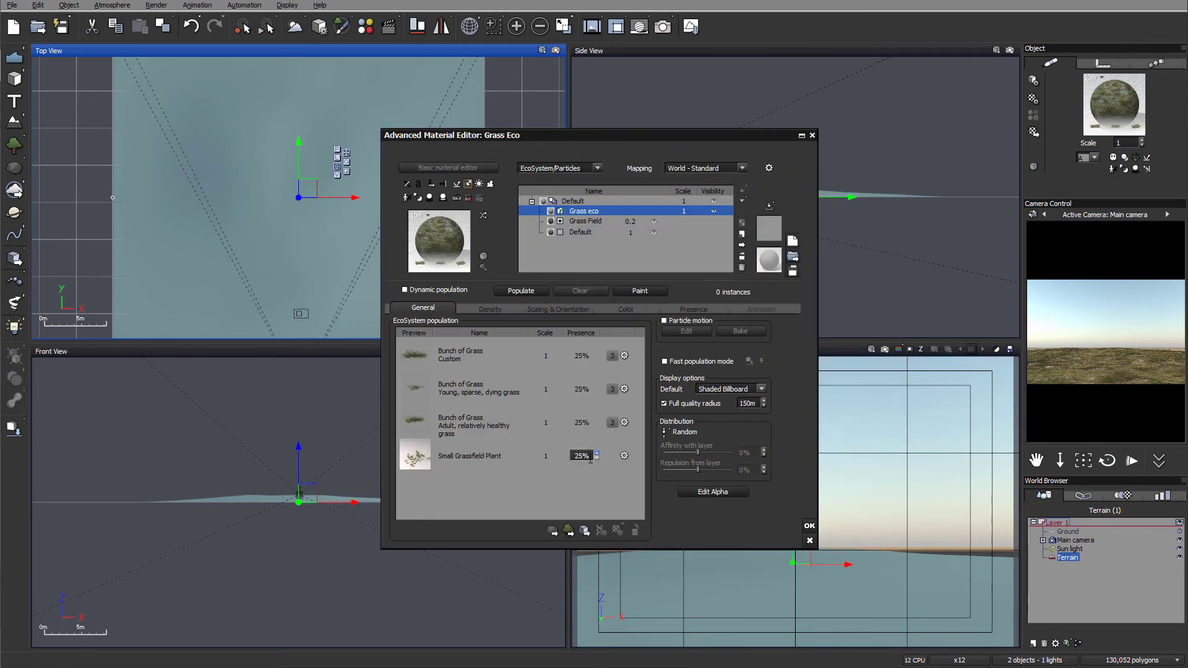
{"action": "left_click", "coordinate": [545, 455]}
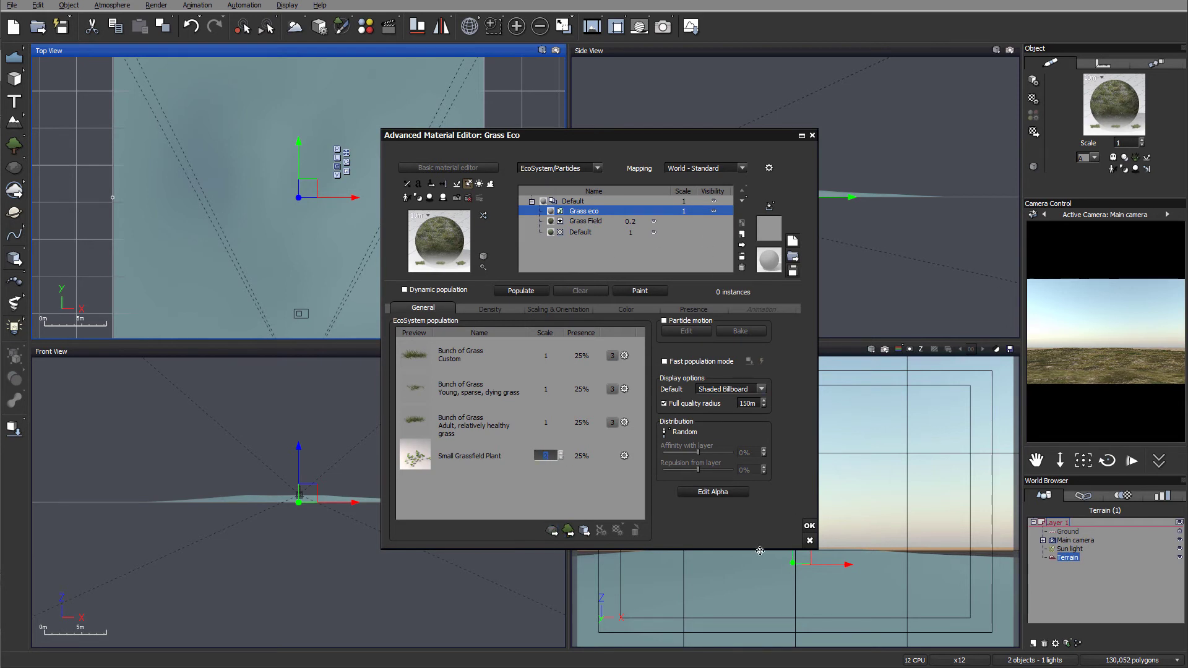
Add Patch of Grass from the Grasses library, making five plants at 20% each.
{"action": "left_click", "coordinate": [567, 531]}
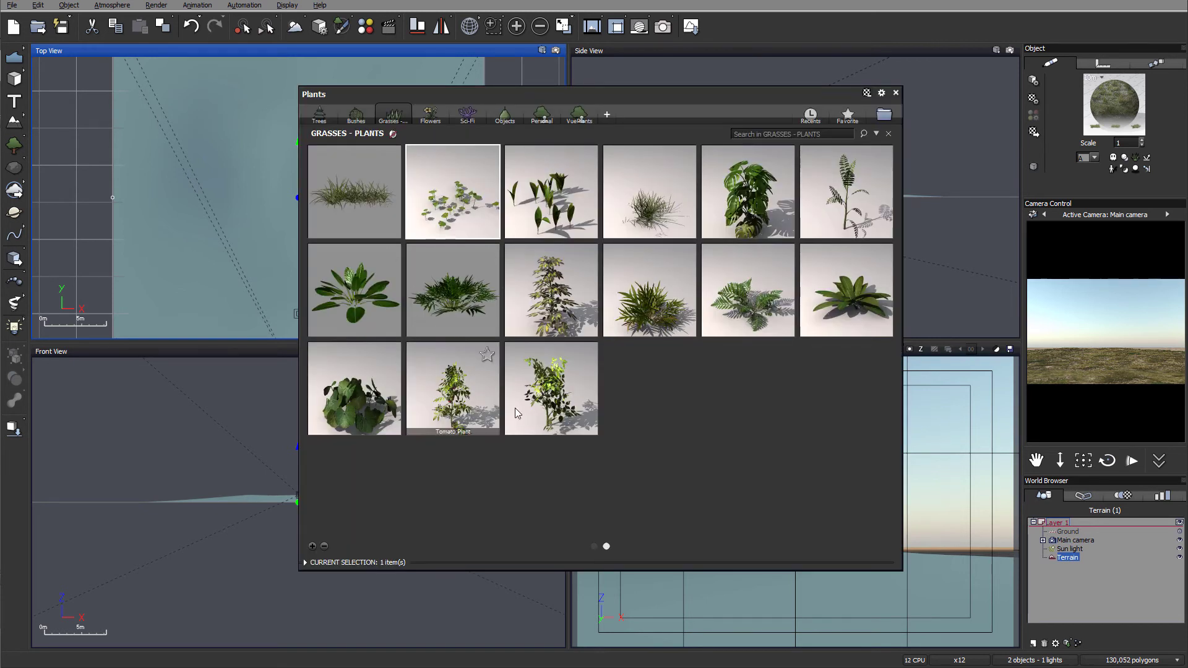
{"action": "scroll", "coordinate": [517, 413], "scroll_direction": "up", "scroll_amount": 1}
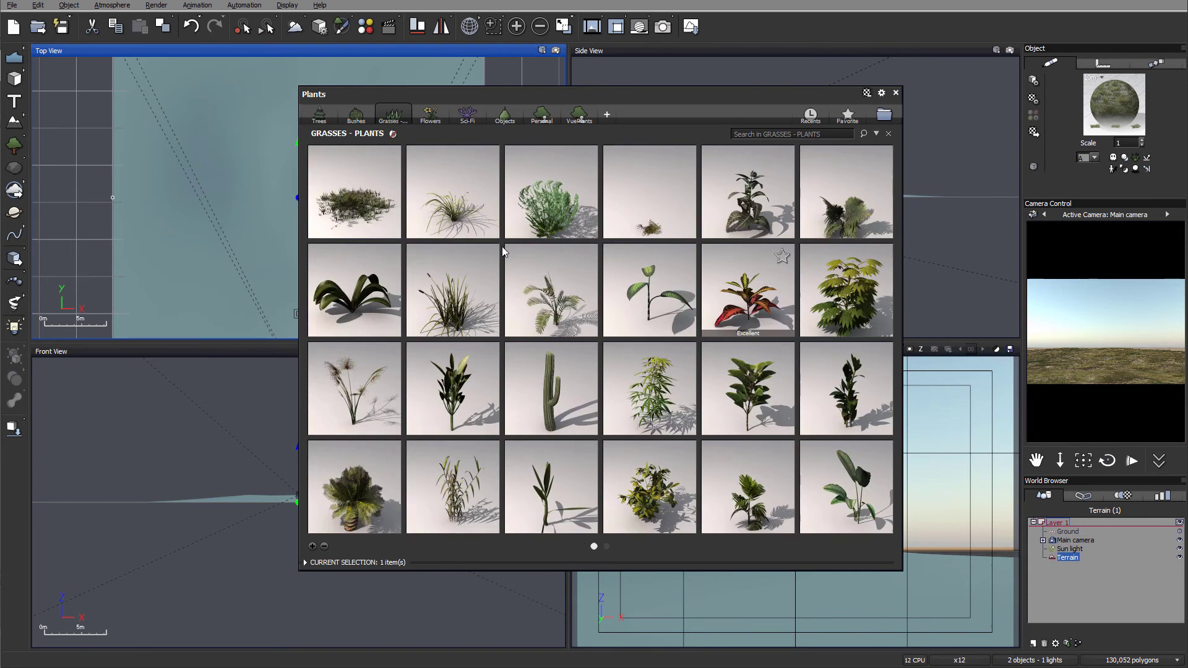
{"action": "mouse_move", "coordinate": [366, 198]}
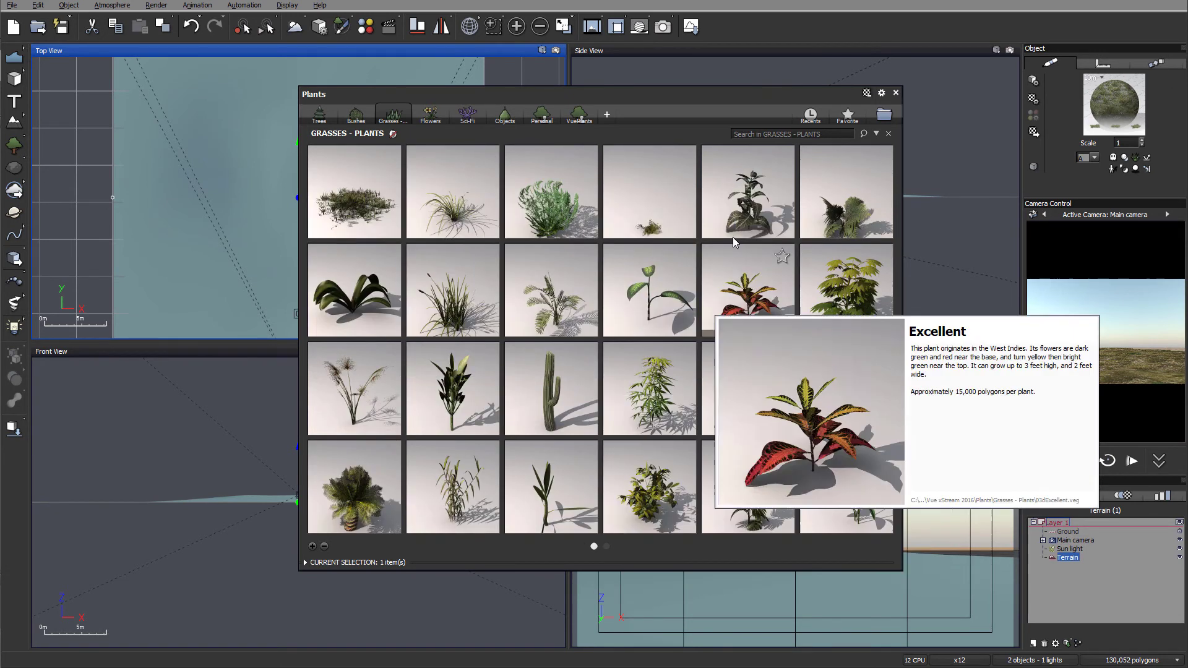
{"action": "mouse_move", "coordinate": [649, 202]}
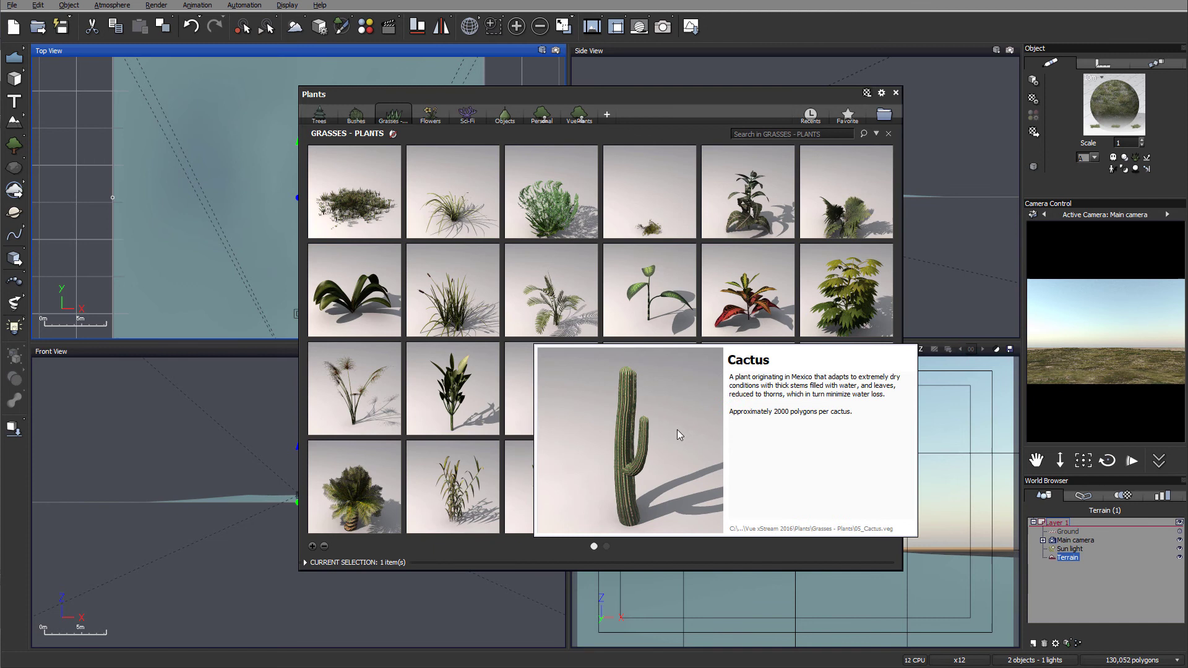
{"action": "mouse_move", "coordinate": [562, 296]}
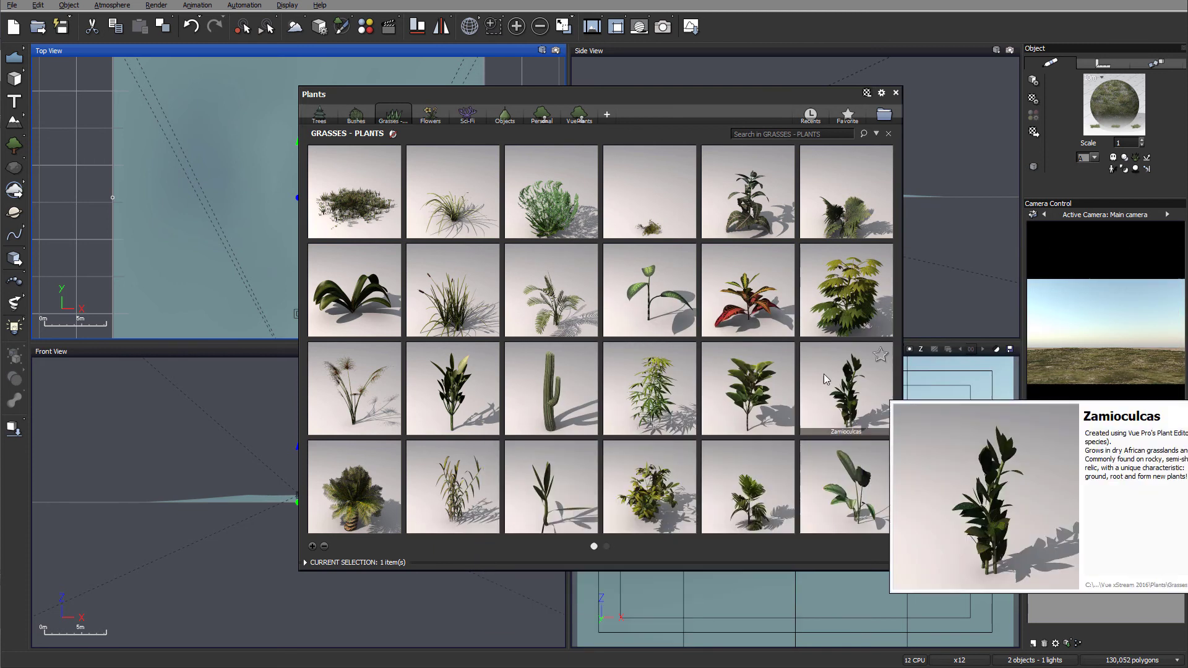
{"action": "mouse_move", "coordinate": [446, 236]}
{"action": "scroll", "coordinate": [586, 224], "scroll_direction": "down", "scroll_amount": 1}
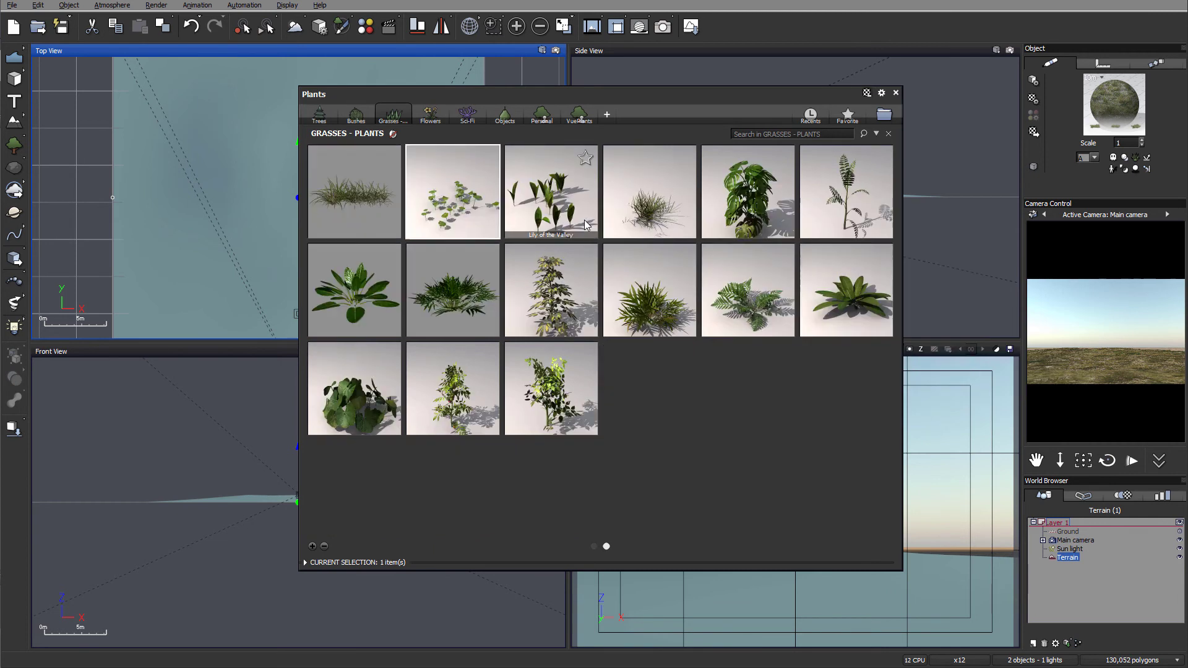
{"action": "scroll", "coordinate": [585, 224], "scroll_direction": "up", "scroll_amount": 1}
{"action": "key", "text": "Return"}
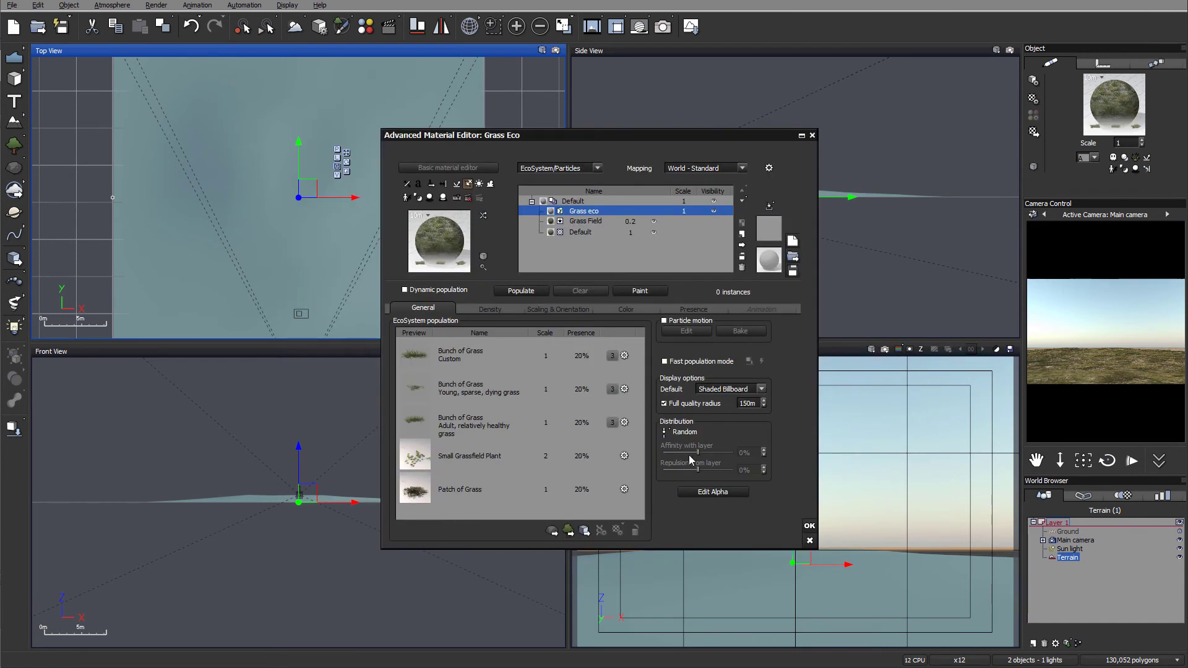
Populate the terrain, then raise overall density to 80% and repopulate to 9009 instances.
{"action": "left_click", "coordinate": [535, 292]}
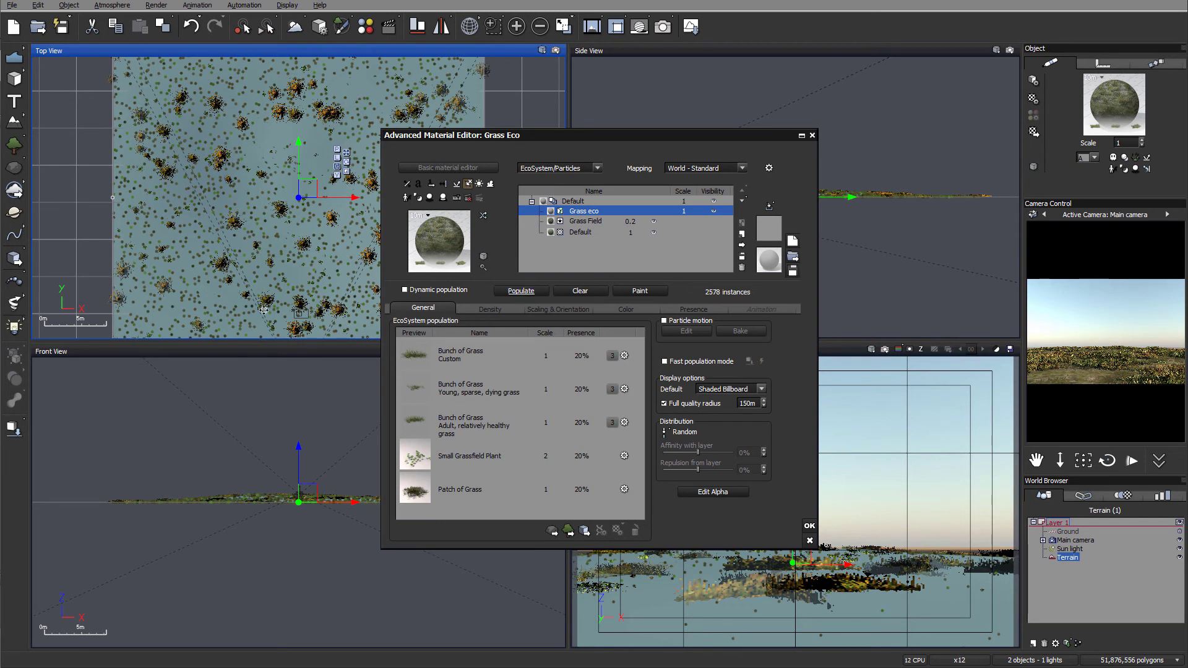
{"action": "left_click", "coordinate": [485, 311]}
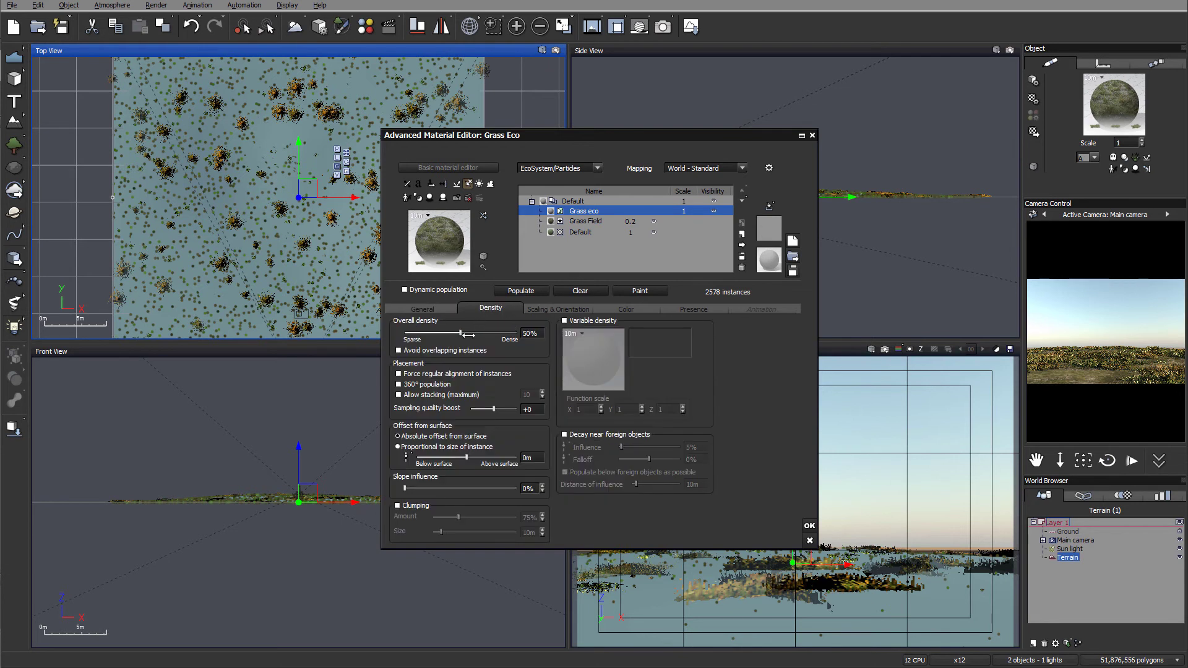
{"action": "left_click_drag", "start_coordinate": [469, 334], "coordinate": [499, 338]}
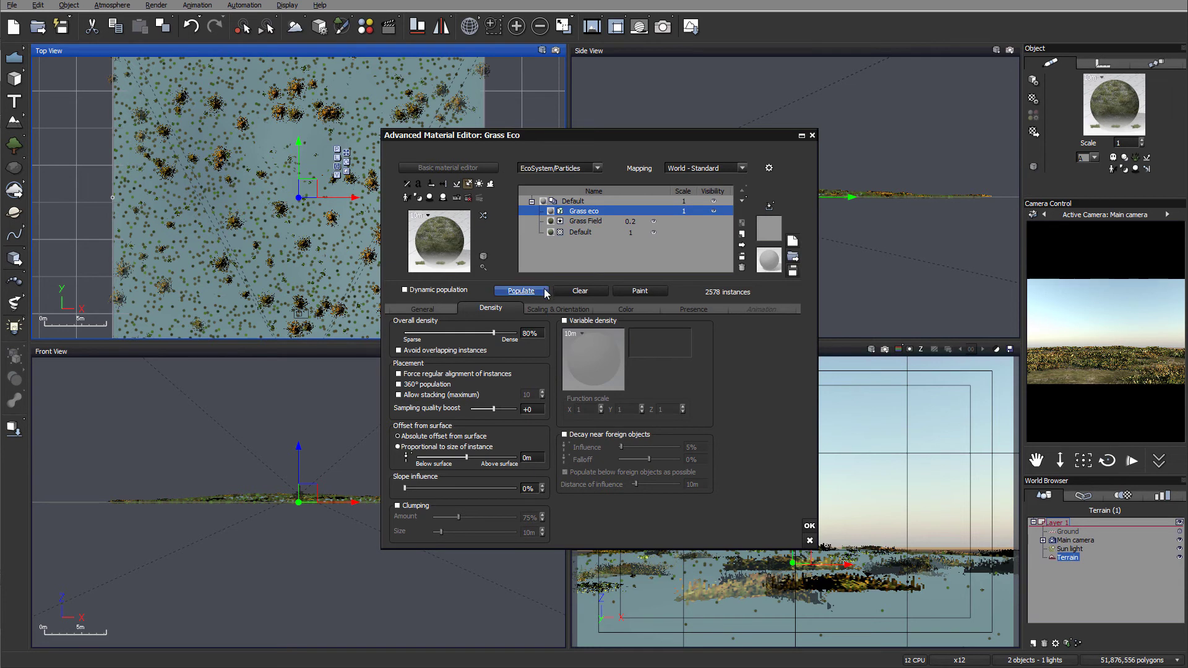
{"action": "left_click", "coordinate": [521, 291]}
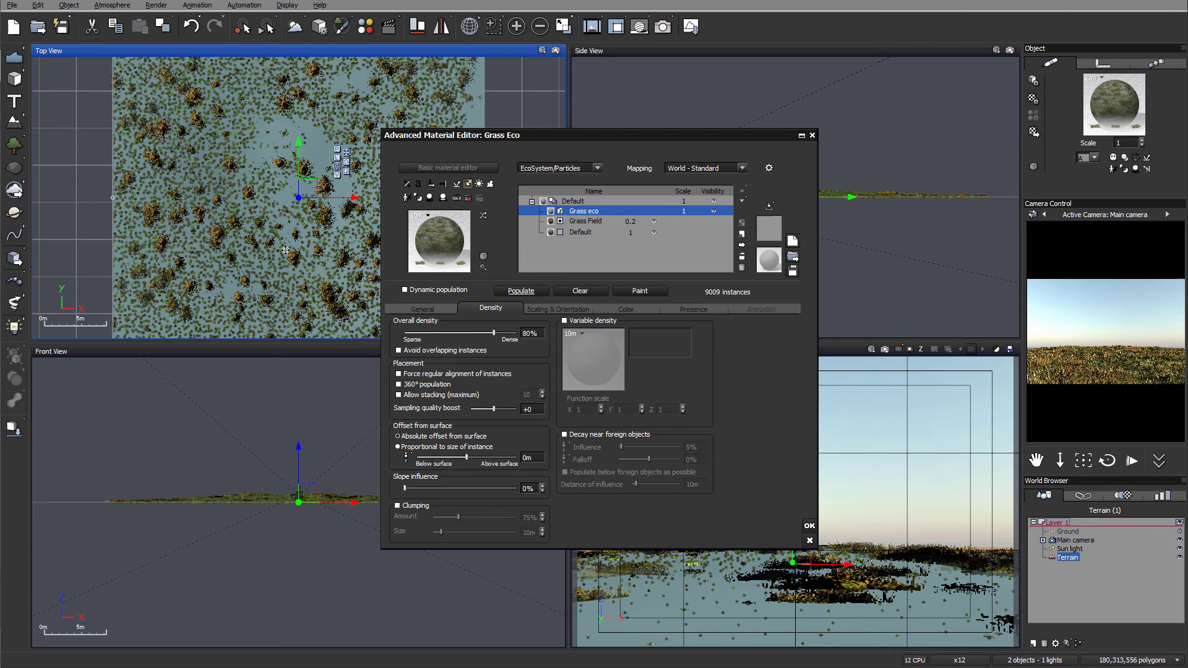
{"action": "mouse_move", "coordinate": [285, 250]}
{"action": "right_mouse_down"}
{"action": "mouse_move", "coordinate": [262, 186]}
{"action": "mouse_move", "coordinate": [269, 251]}
{"action": "right_mouse_up"}
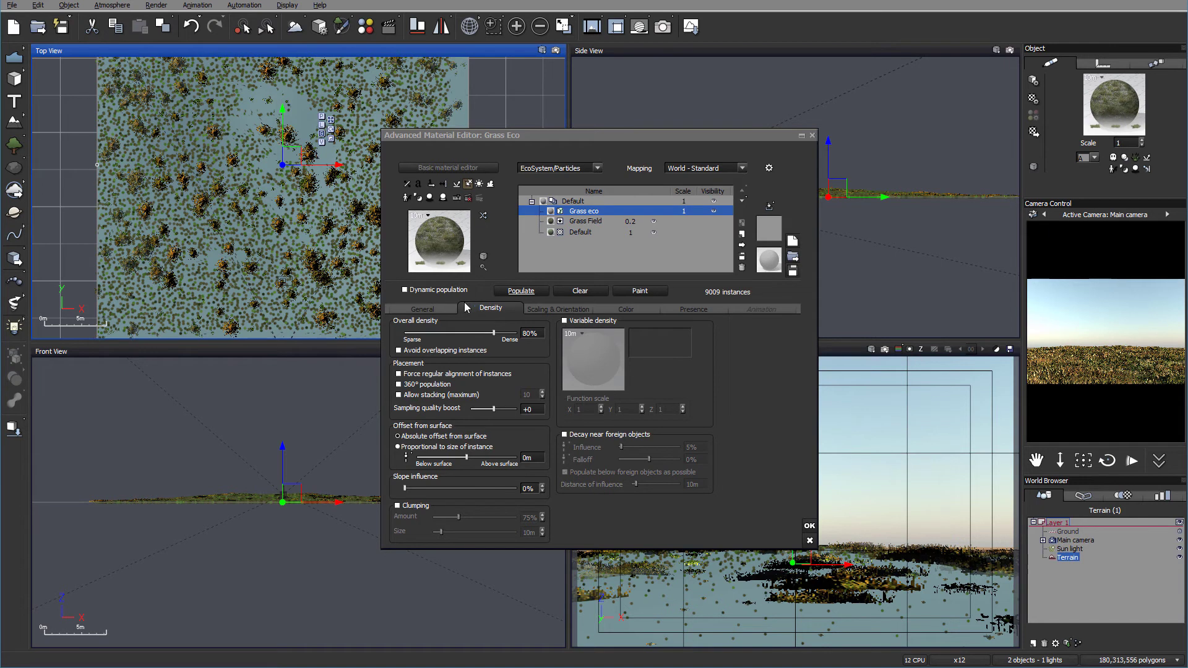
Enable Dynamic population and preview it, showing 6215 grass instances around the camera.
{"action": "left_click", "coordinate": [405, 290]}
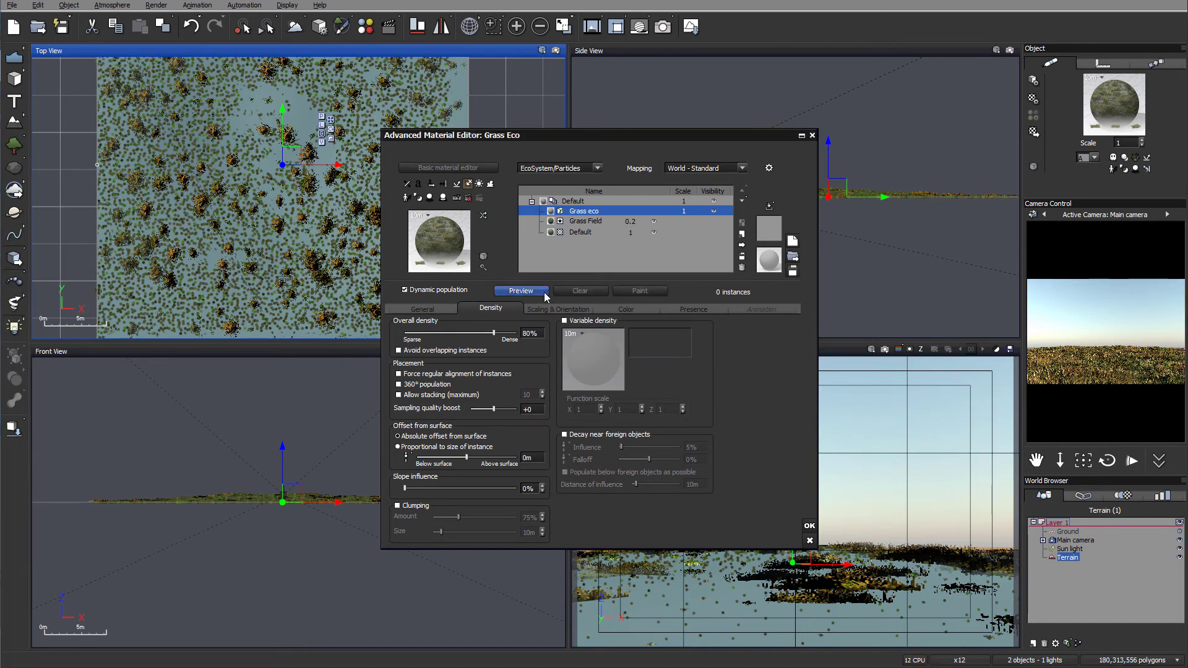
{"action": "left_click", "coordinate": [521, 290]}
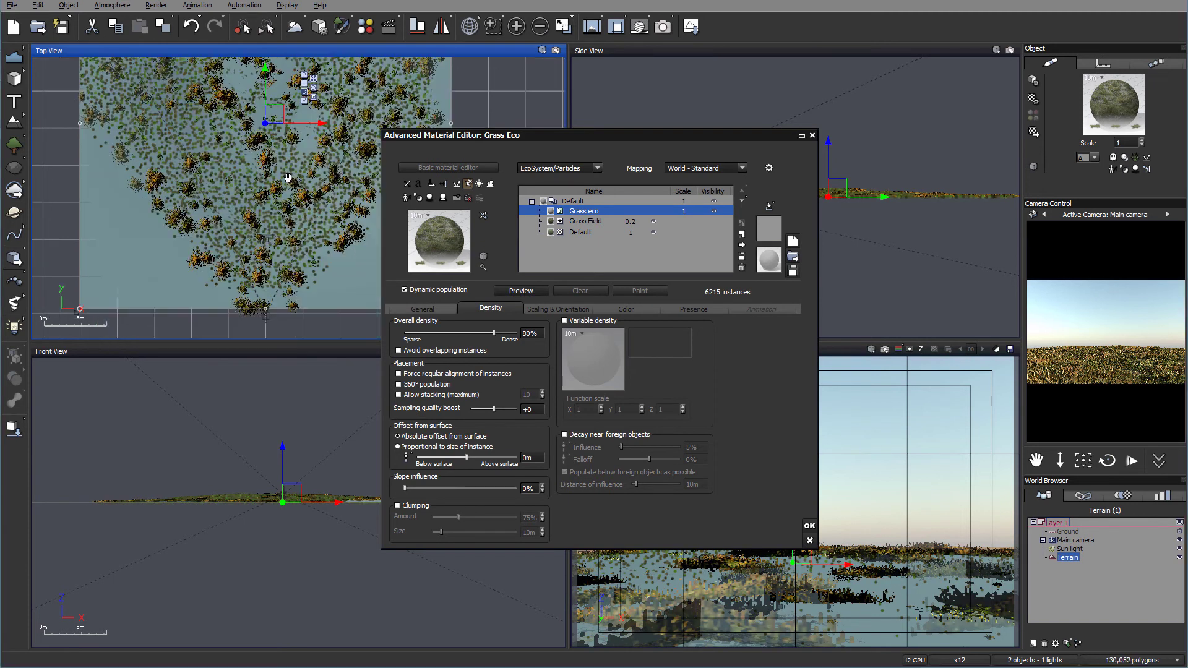
{"action": "scroll", "coordinate": [306, 237], "scroll_direction": "down", "scroll_amount": 3}
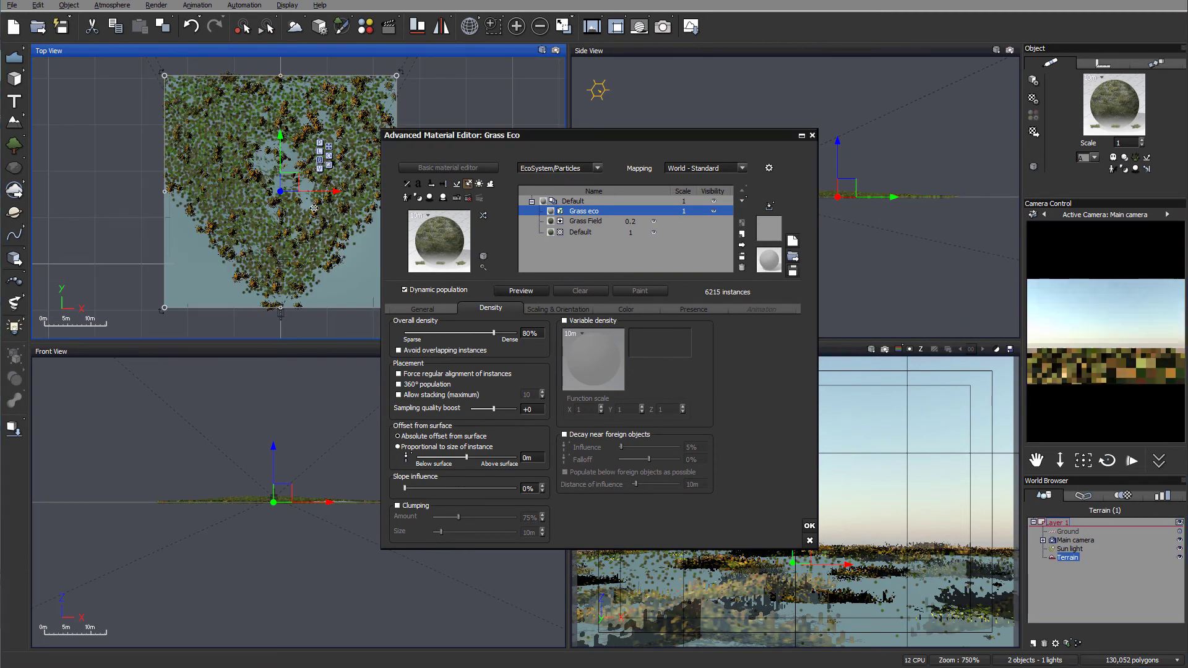
{"action": "right_click_drag", "start_coordinate": [358, 233], "coordinate": [321, 232]}
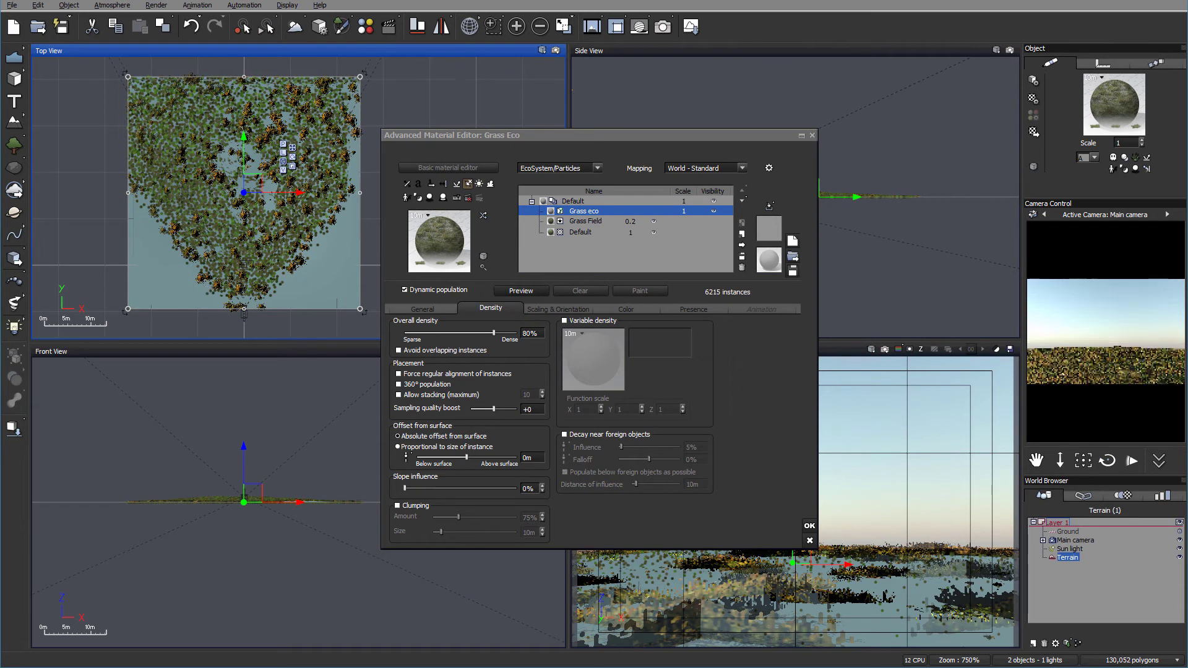
{"action": "right_click_drag", "start_coordinate": [258, 204], "coordinate": [269, 189]}
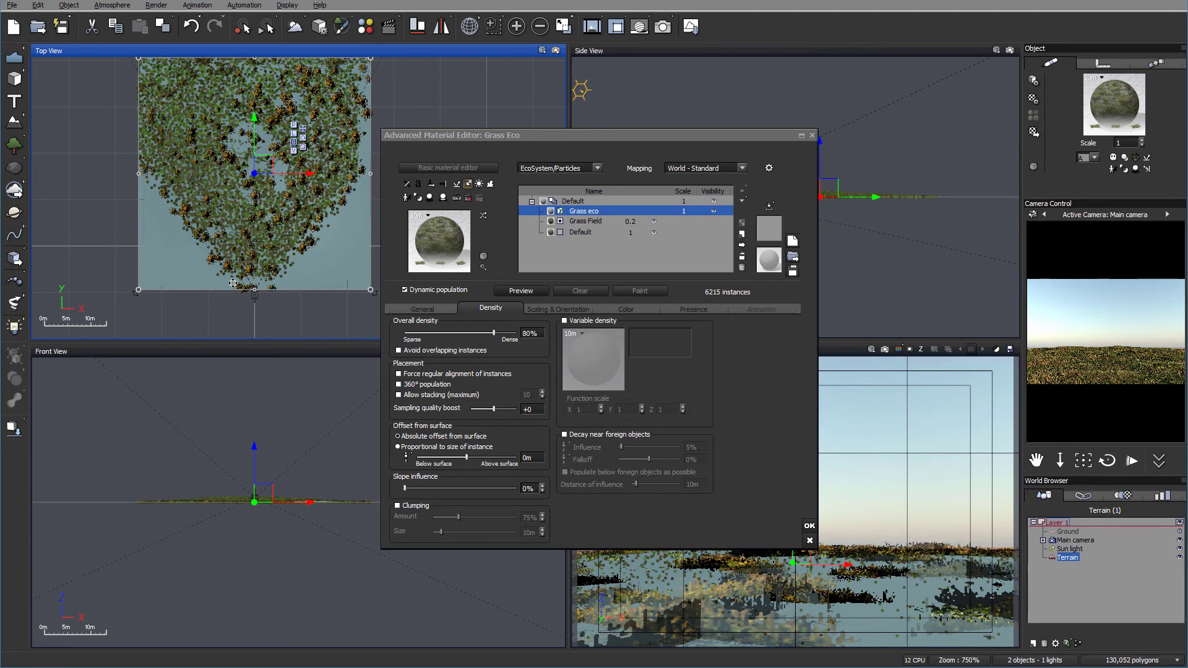
{"action": "scroll", "coordinate": [285, 254], "scroll_direction": "up", "scroll_amount": 2}
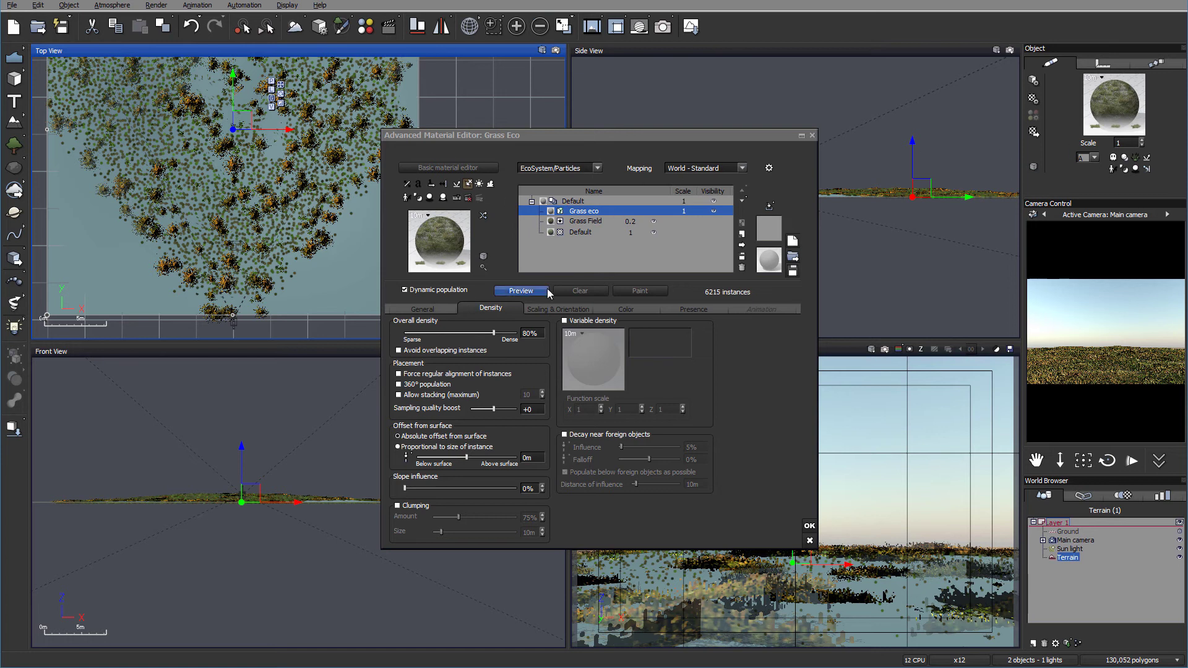
Disable Dynamic population, repopulate at 91% density (23324 instances), and render the camera view.
{"action": "left_click", "coordinate": [416, 292]}
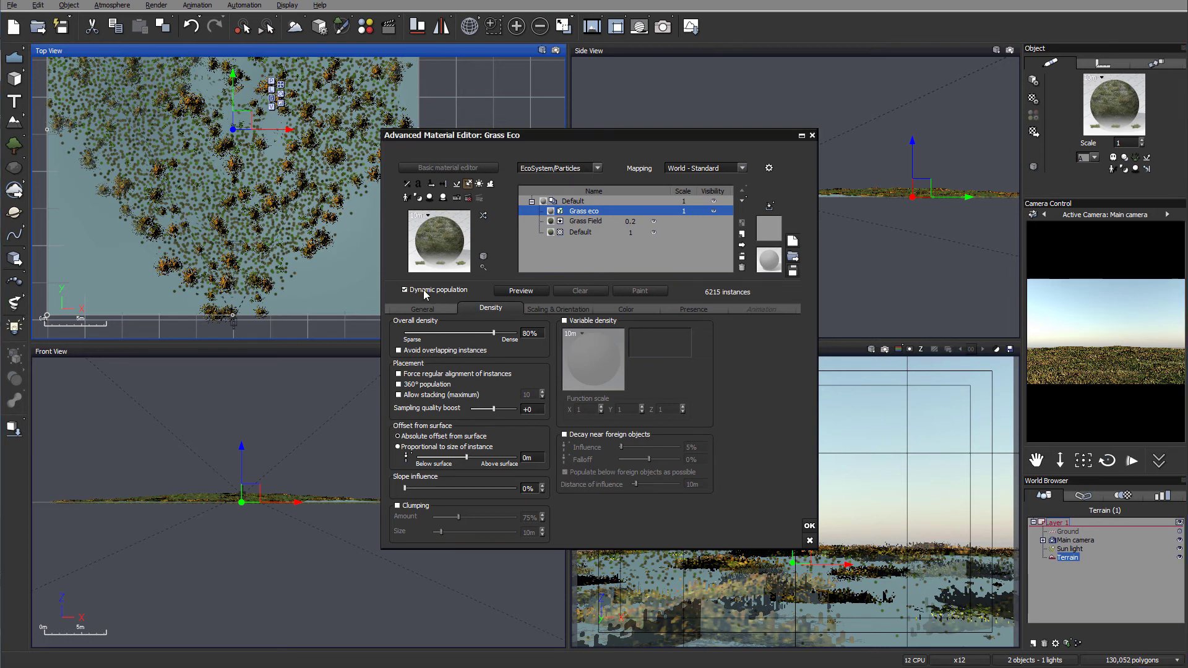
{"action": "left_click_drag", "start_coordinate": [493, 333], "coordinate": [514, 331]}
{"action": "left_click", "coordinate": [520, 291]}
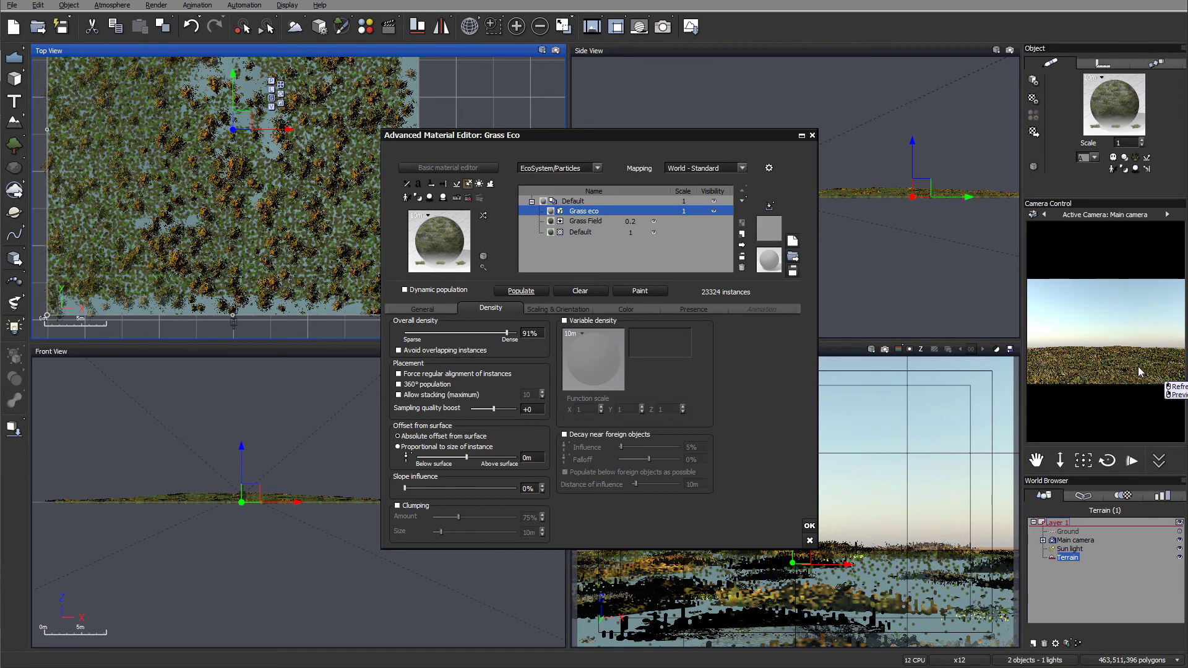
{"action": "left_click", "coordinate": [662, 27]}
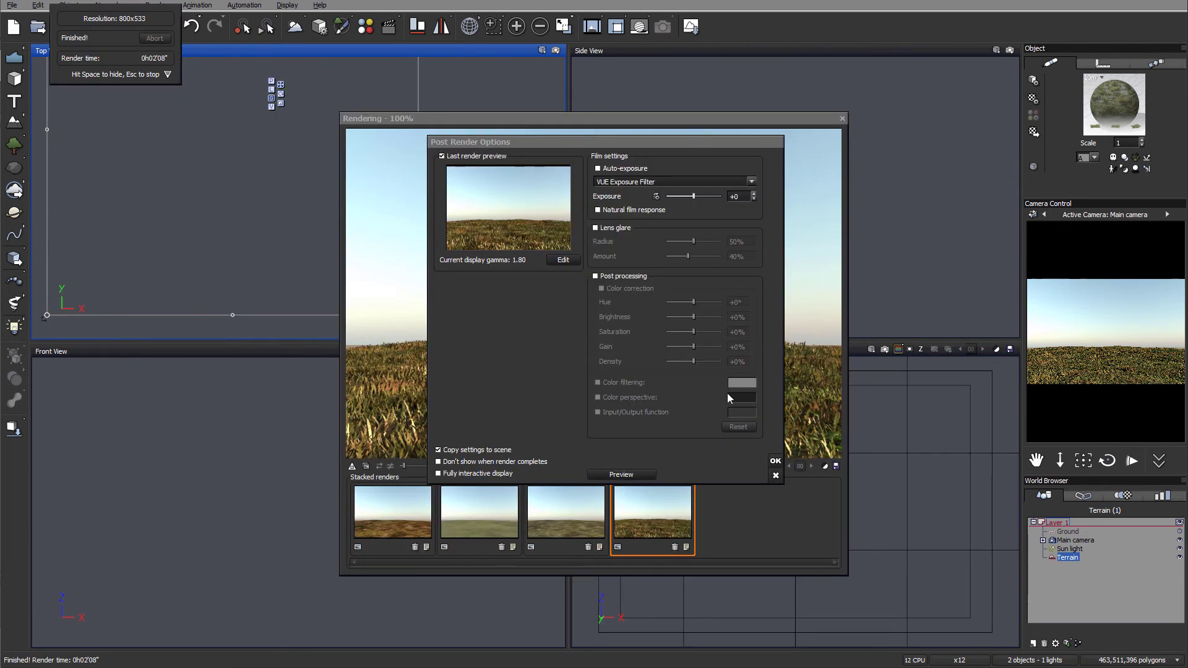
Accept the Post Render Options, view the dense grass-field render, and close it.
{"action": "left_click", "coordinate": [773, 460]}
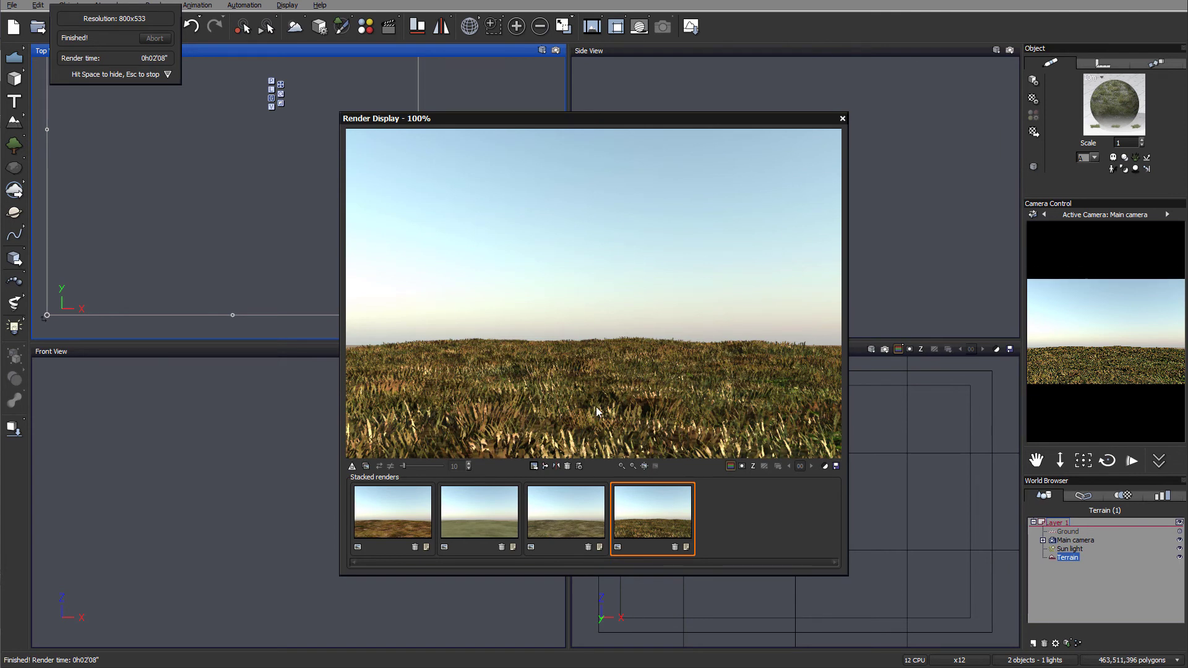
{"action": "left_click", "coordinate": [842, 118]}
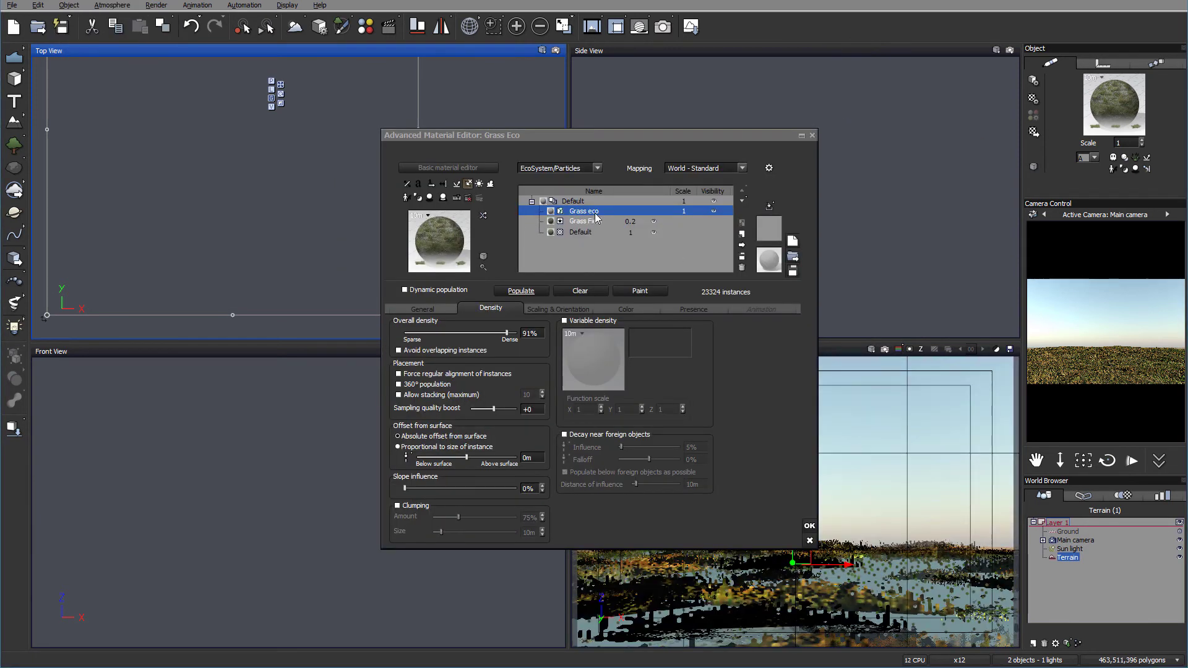
Delete Patch of Grass from the General tab's population list, leaving four plants at 25%.
{"action": "left_click", "coordinate": [421, 309]}
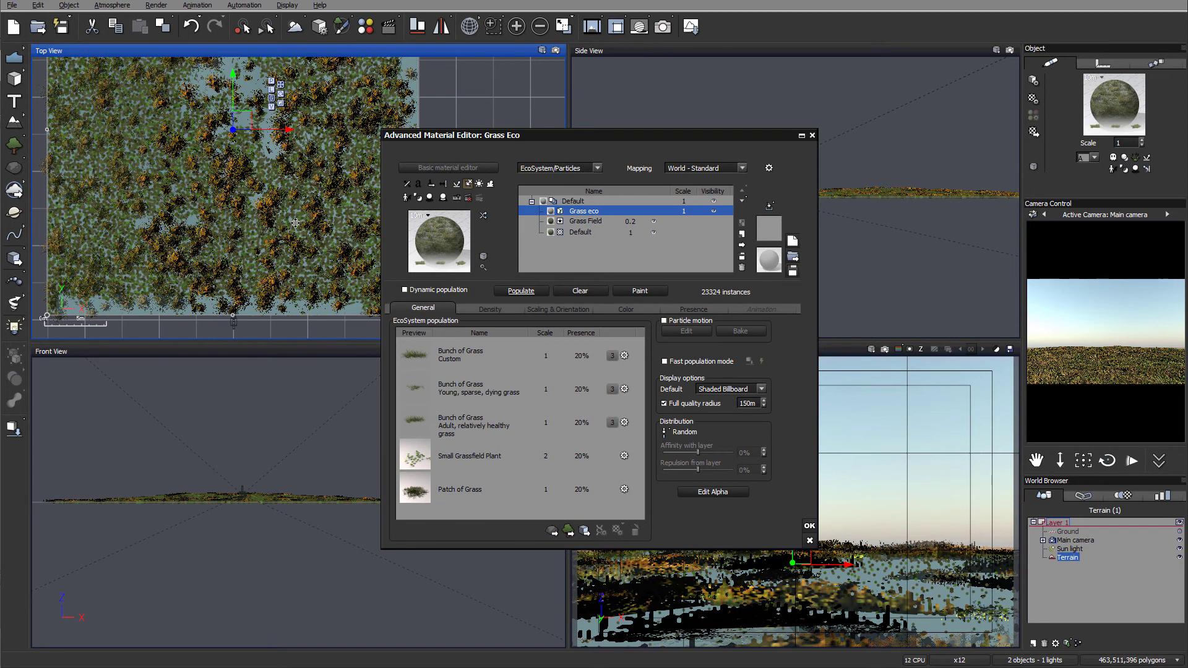
{"action": "left_click", "coordinate": [480, 492]}
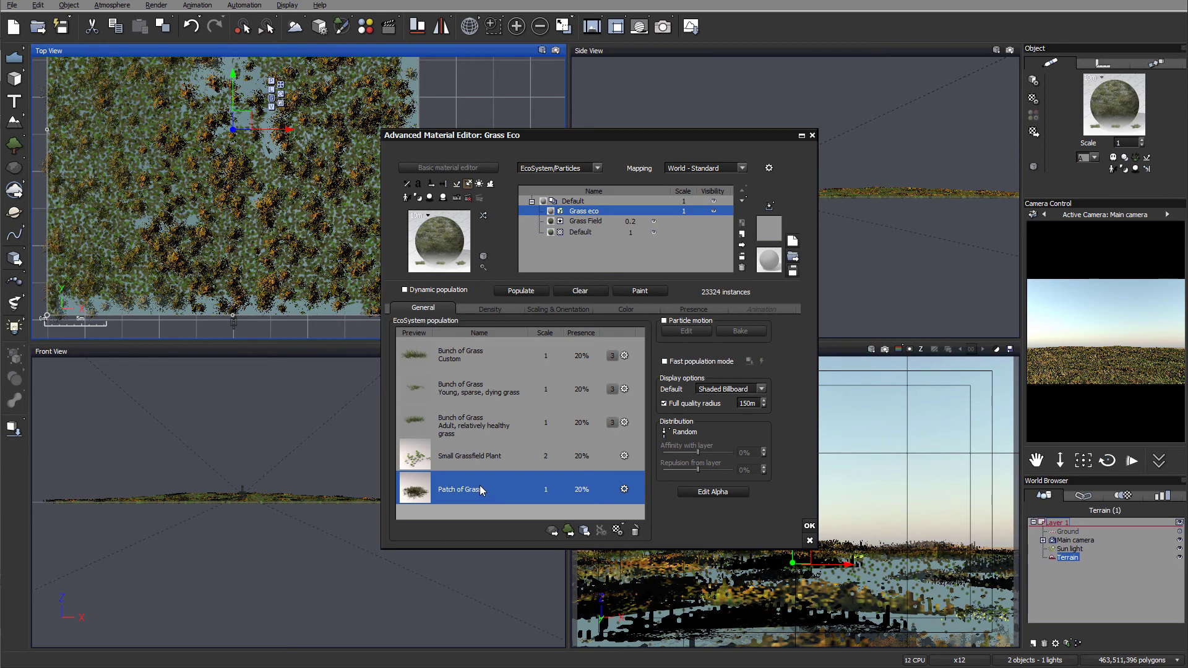
{"action": "left_click", "coordinate": [634, 531]}
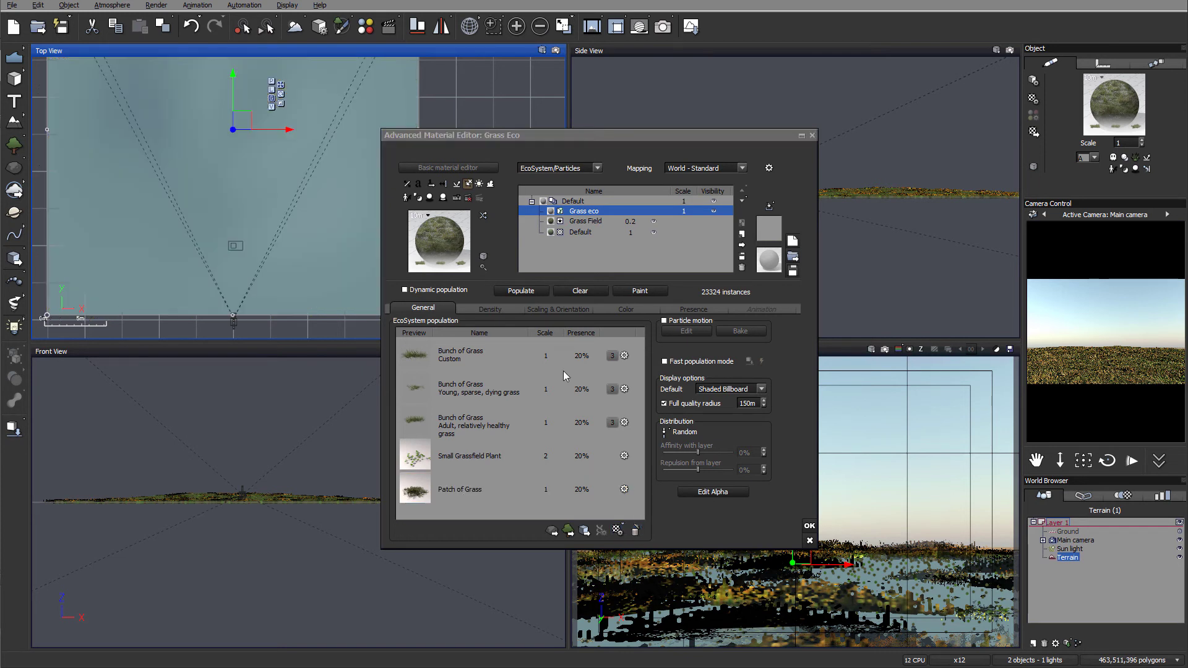
Set Small Grassfield Plant's scale to 1, repopulate to 385575 instances, and render the camera view.
{"action": "left_click", "coordinate": [520, 296]}
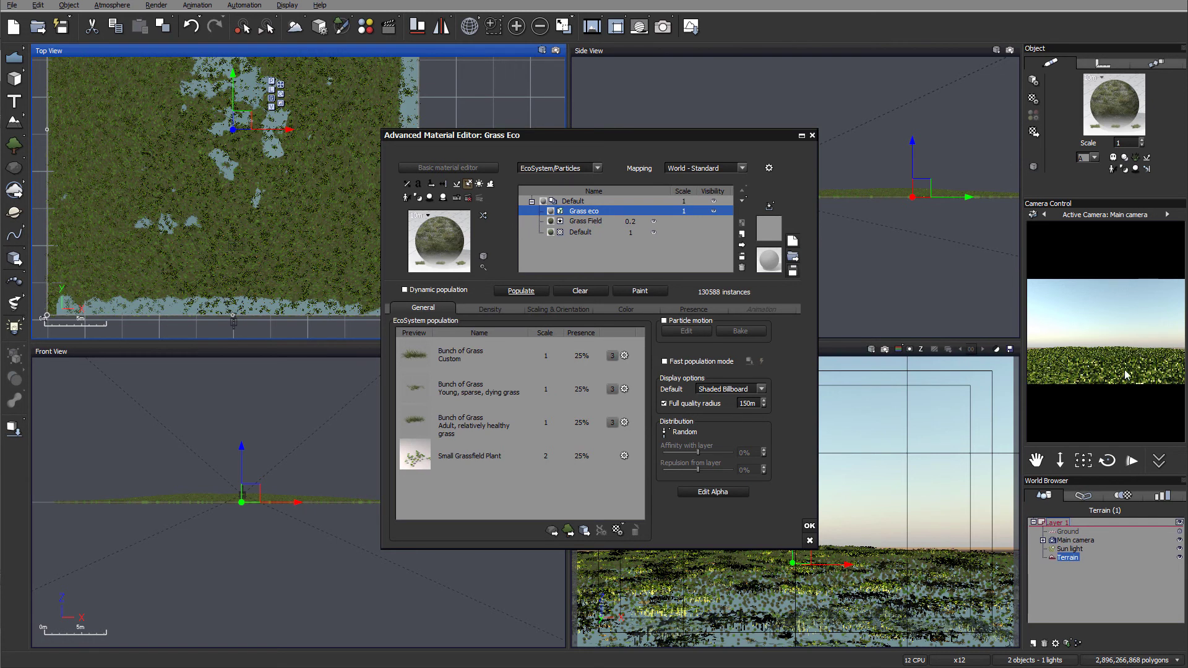
{"action": "left_click", "coordinate": [561, 458]}
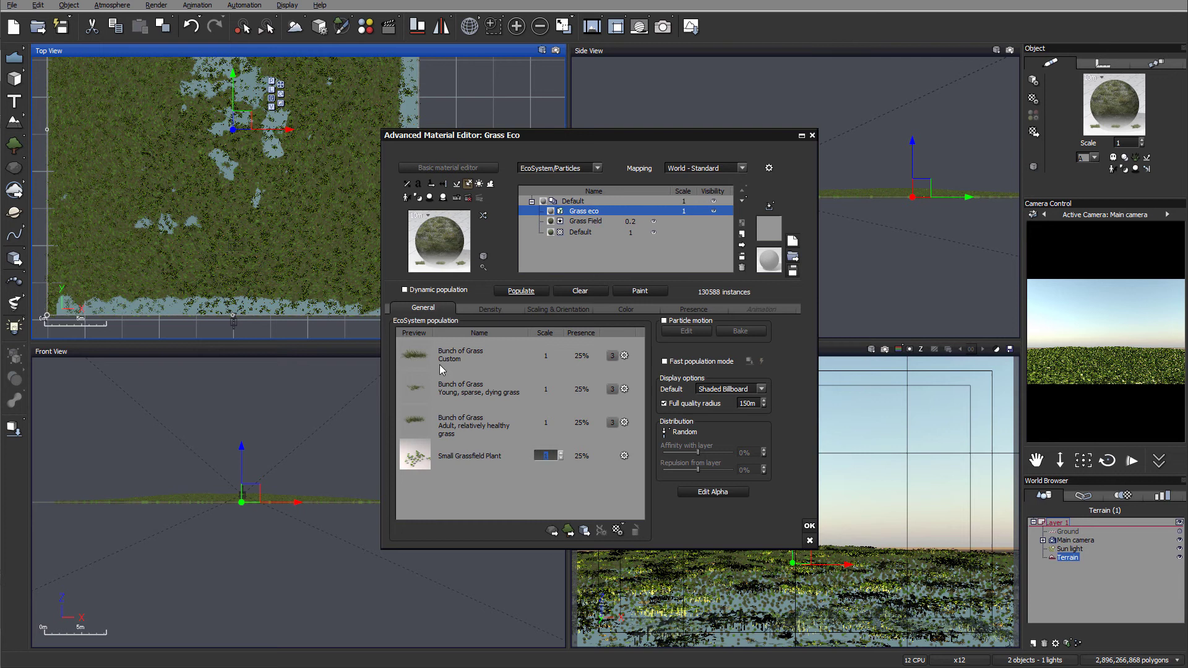
{"action": "left_click", "coordinate": [519, 290]}
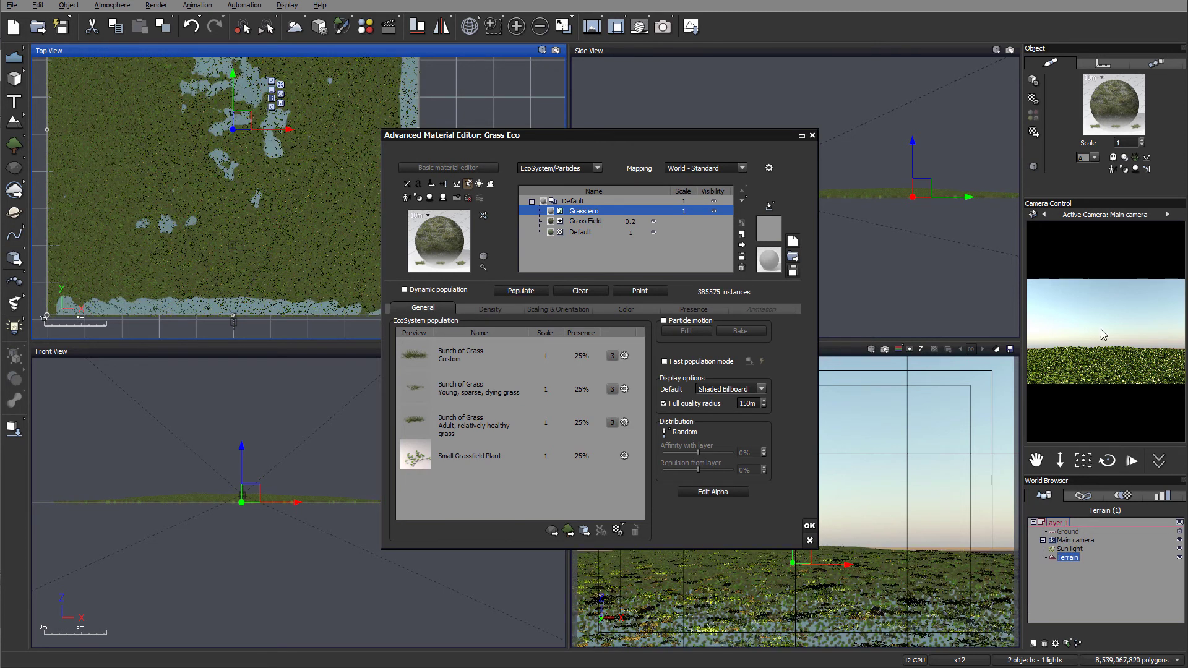
{"action": "left_click", "coordinate": [615, 25]}
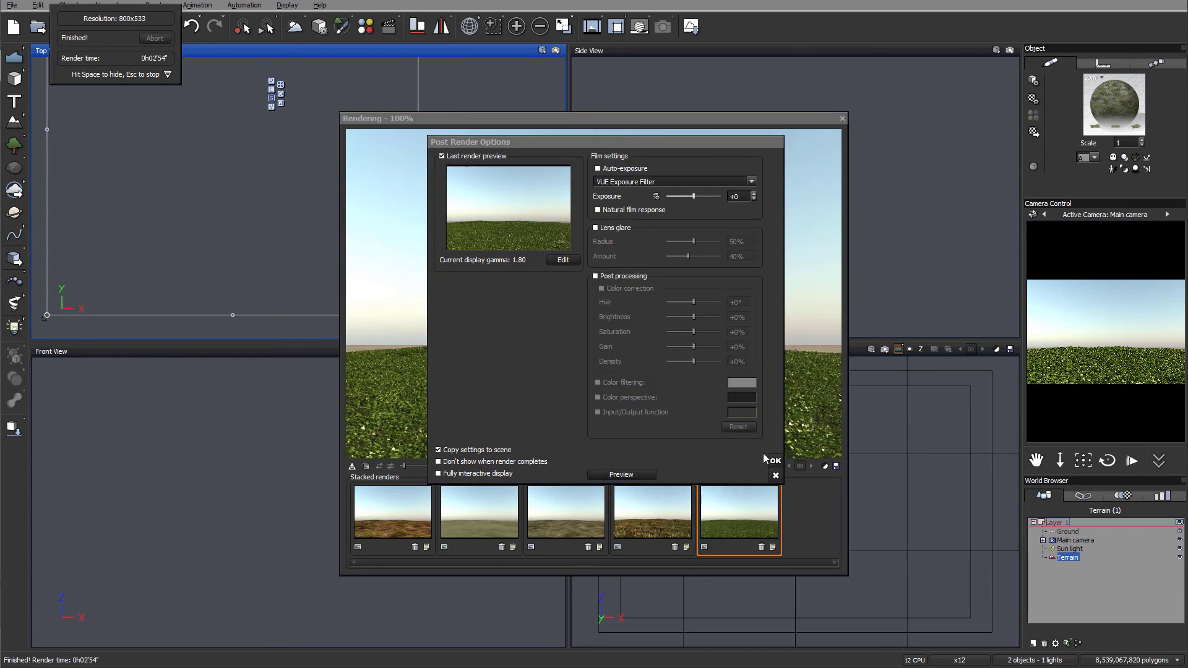
Dismiss Post Render Options, look over the lush green grass render, then close it.
{"action": "left_click", "coordinate": [771, 460]}
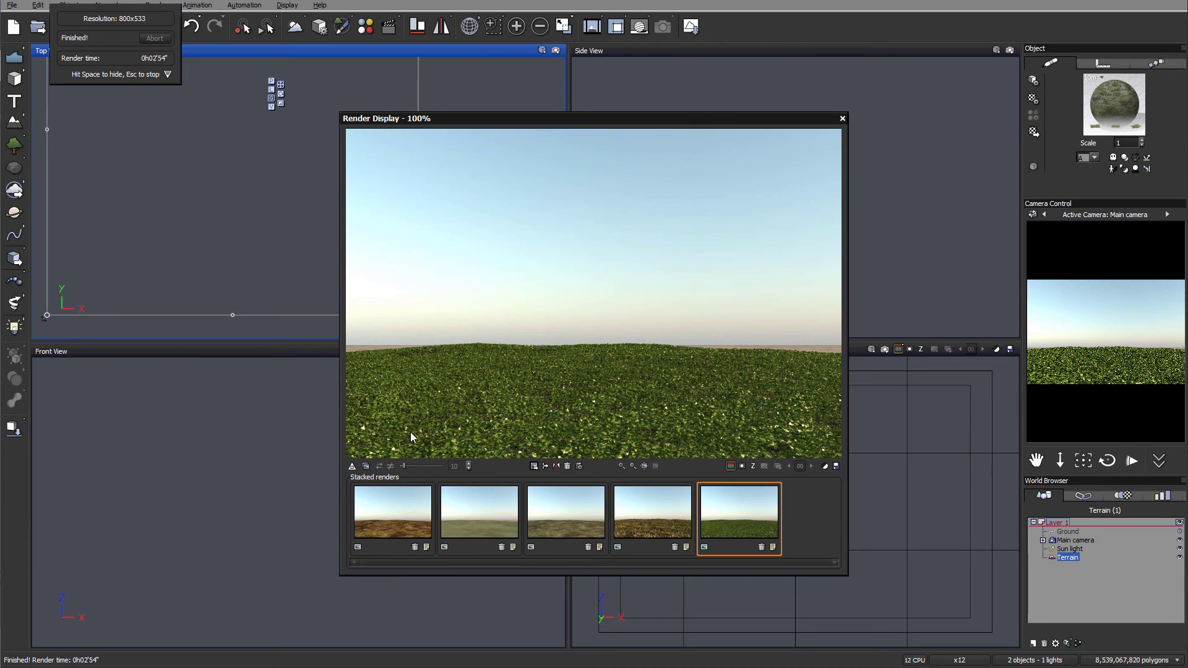
{"action": "left_click", "coordinate": [843, 118]}
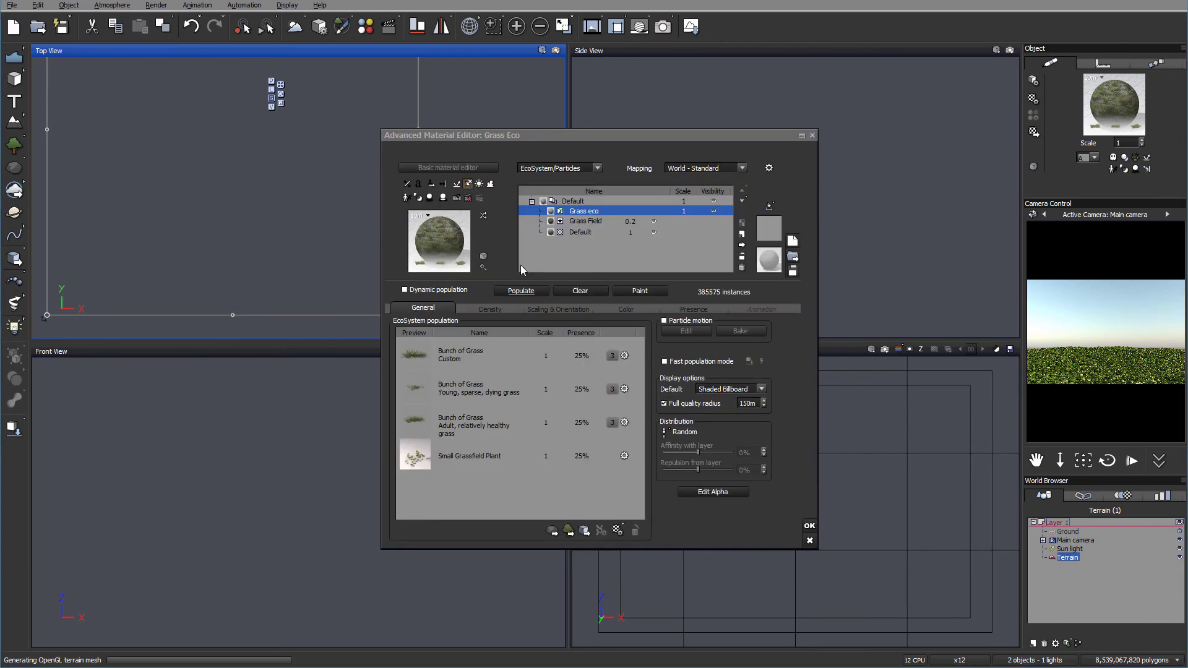
Lower Small Grassfield Plant's scale to 0.7 and repopulate to 626796 instances, accepting the memory warning.
{"action": "left_click", "coordinate": [551, 455]}
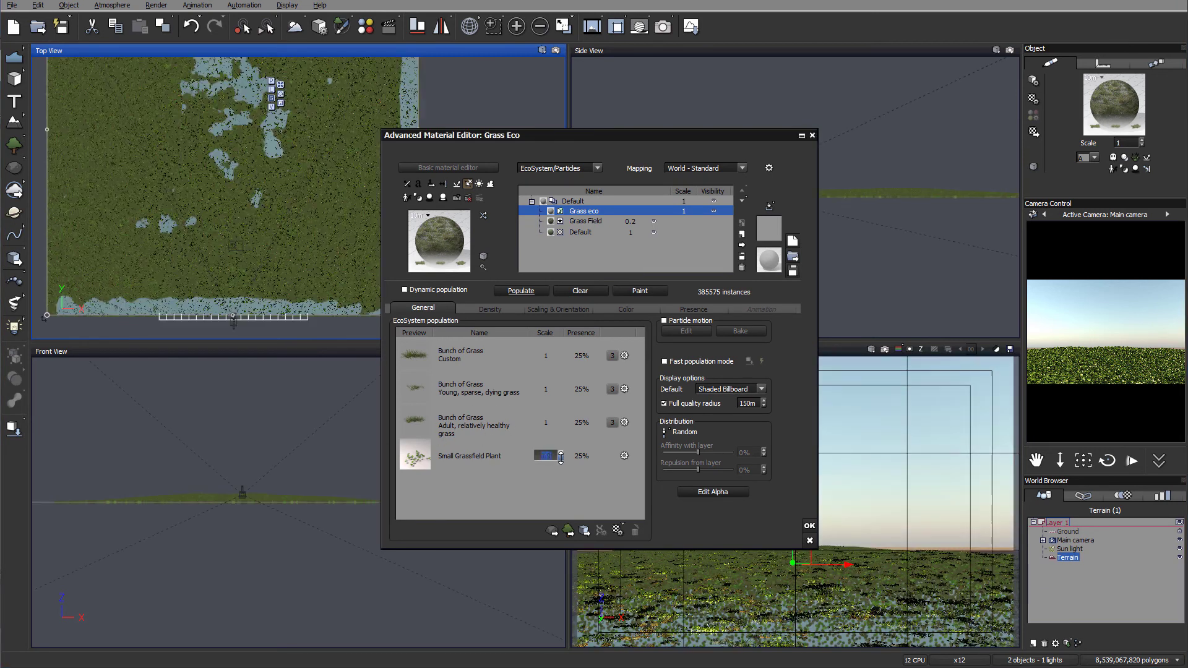
{"action": "left_click", "coordinate": [561, 459]}
{"action": "left_click", "coordinate": [502, 291]}
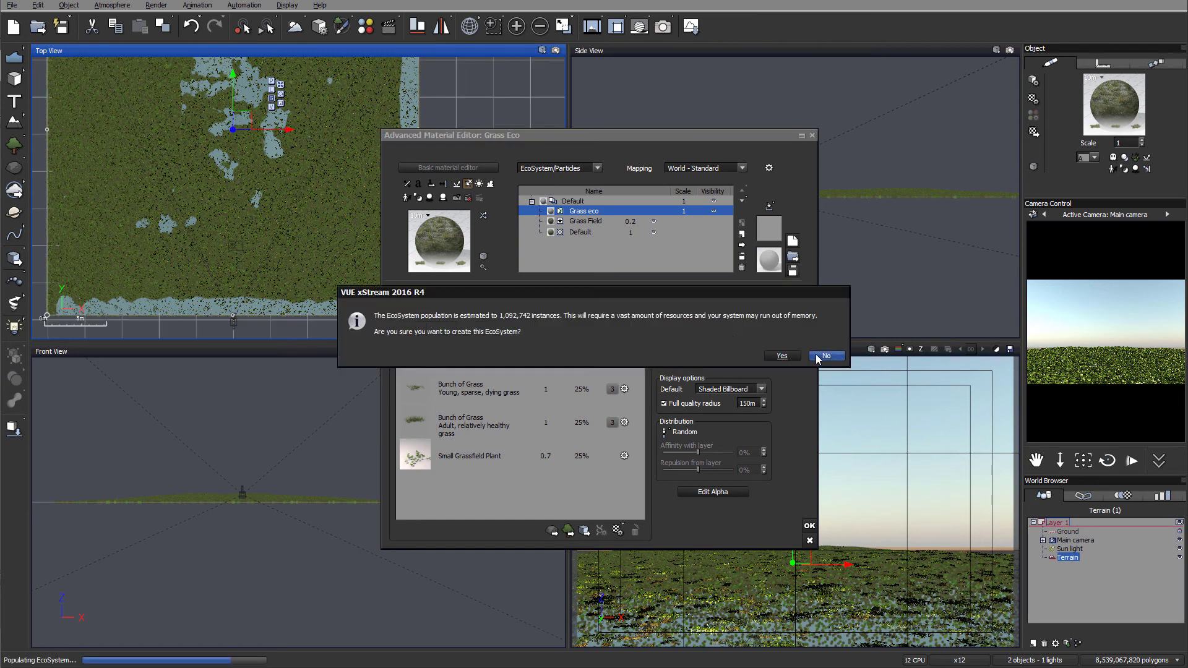
{"action": "left_click", "coordinate": [780, 356]}
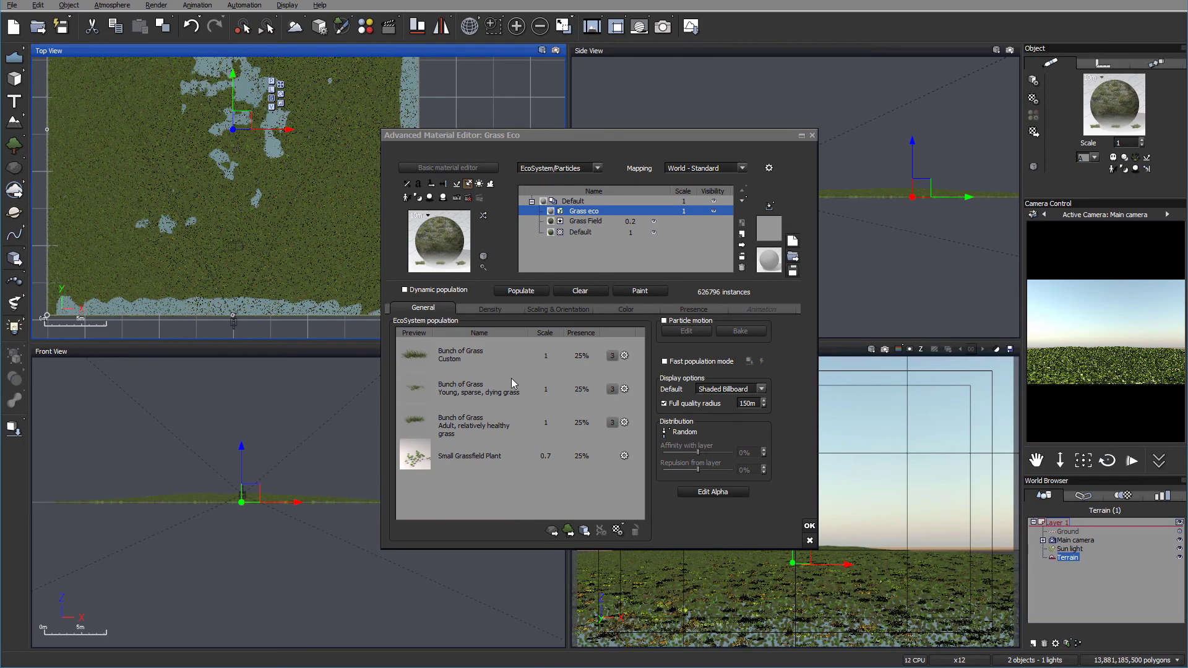
Set the Bunch of Grass scales to 1.2, starting with the first two.
{"action": "double_click", "coordinate": [561, 351]}
{"action": "left_click", "coordinate": [561, 353]}
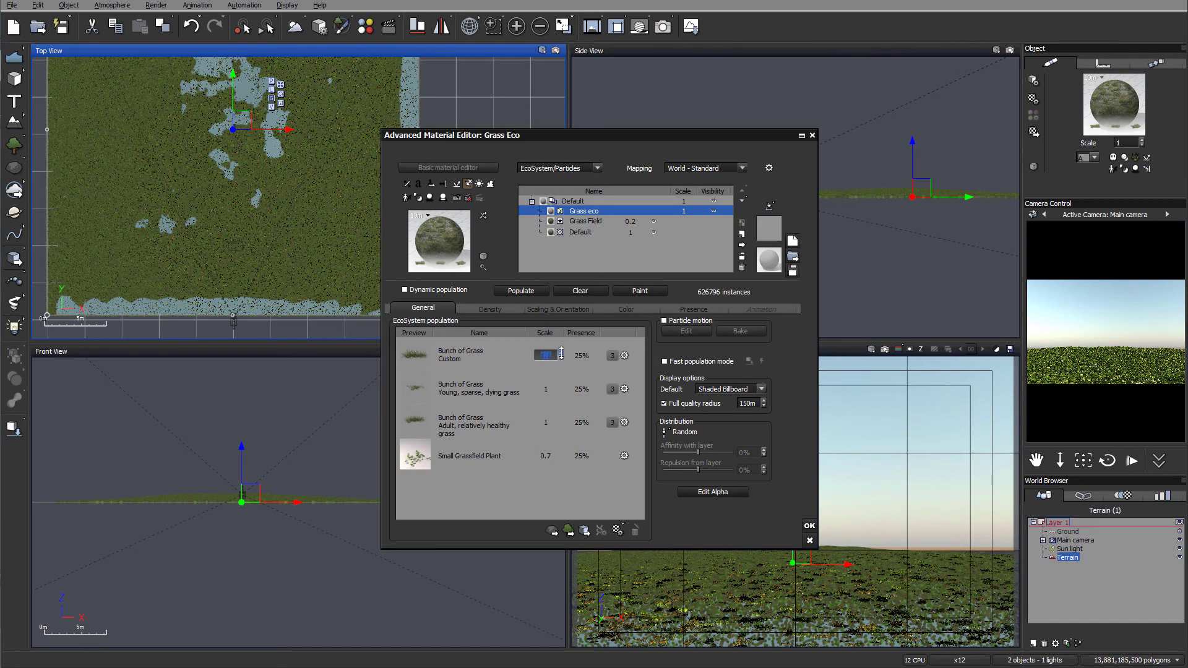
{"action": "double_click", "coordinate": [561, 388]}
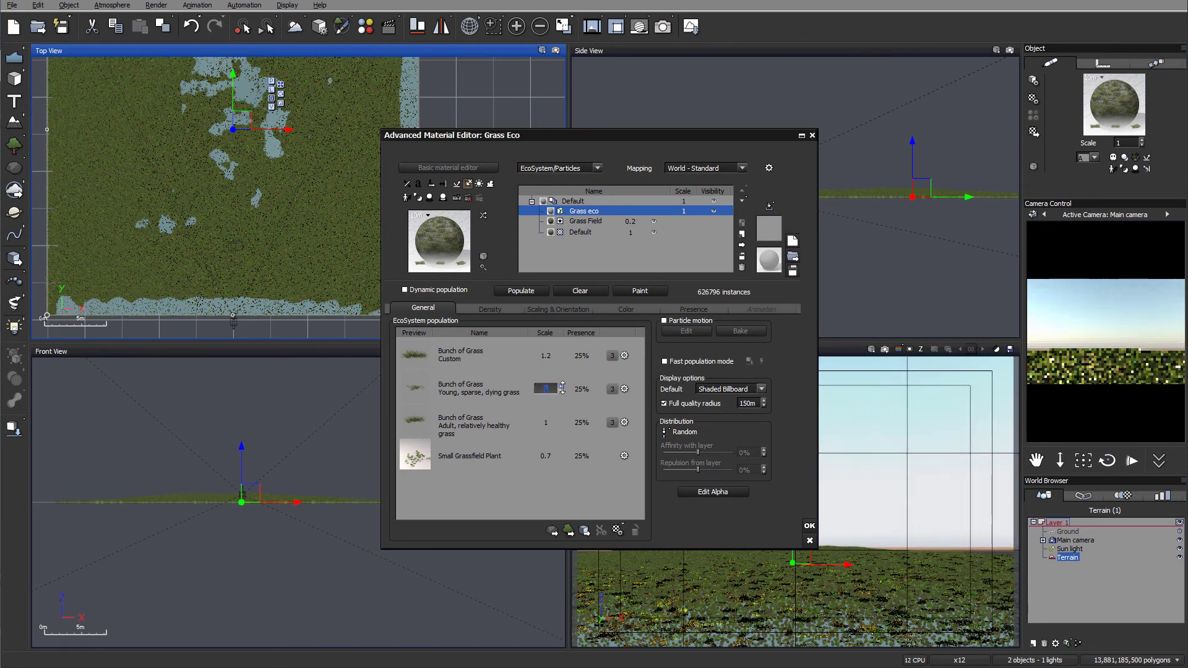
{"action": "double_click", "coordinate": [561, 421]}
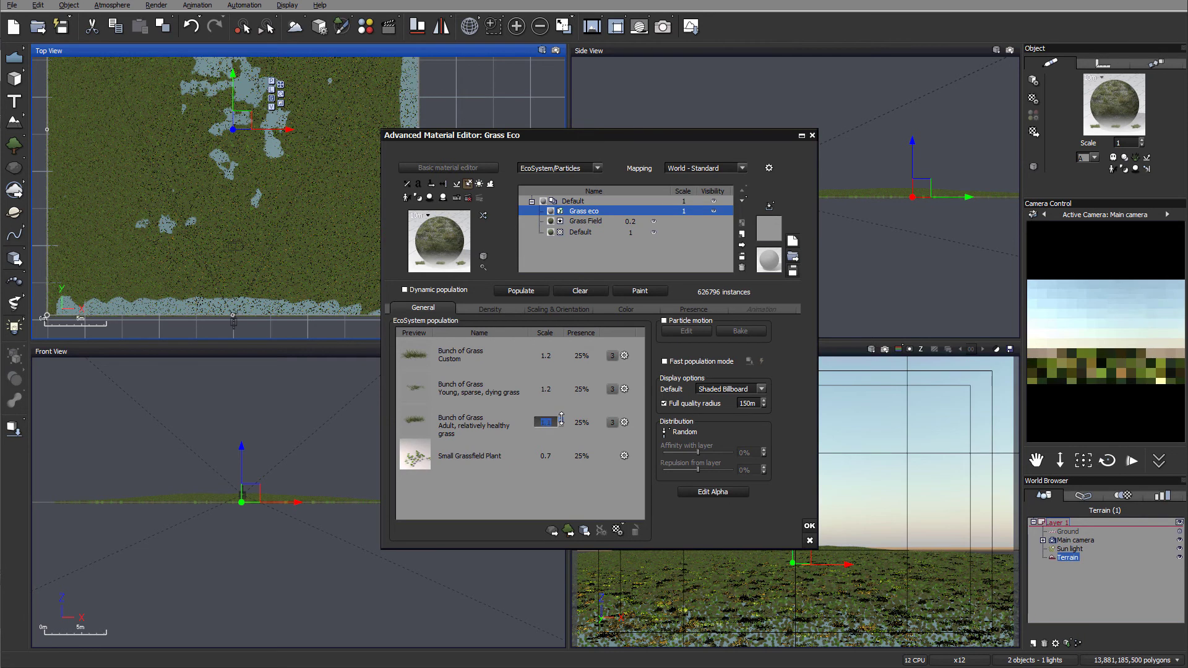
Raise the Grass eco's overall scaling to 1.18 and repopulate to 391782 instances.
{"action": "left_click", "coordinate": [498, 306]}
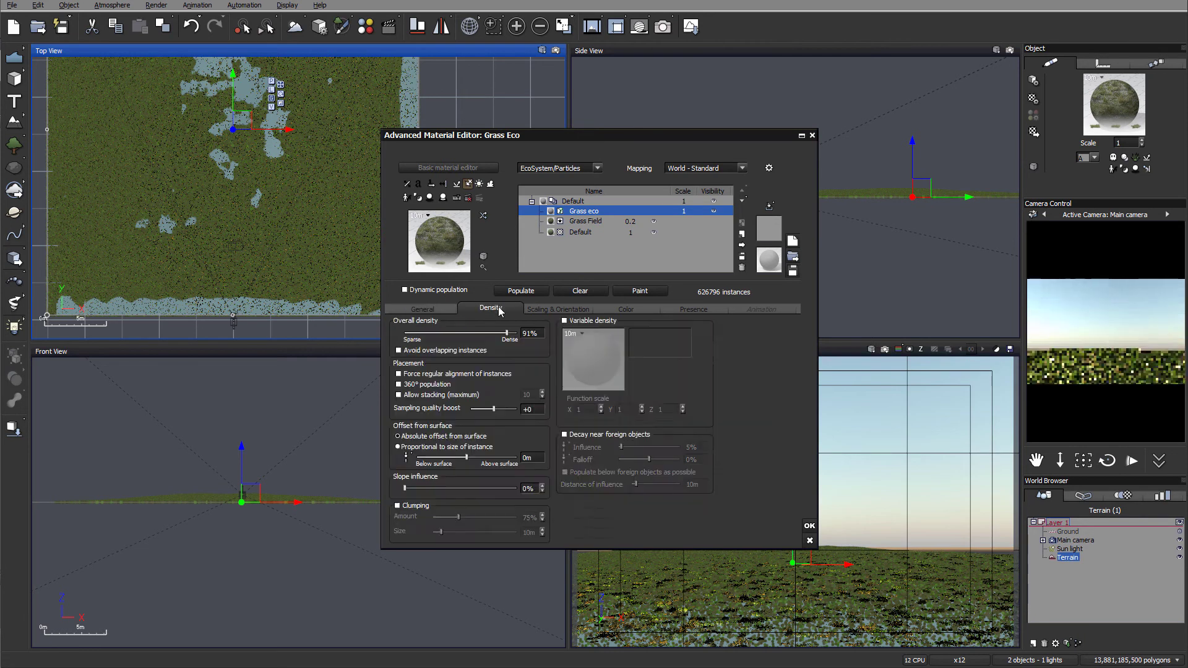
{"action": "left_click", "coordinate": [536, 309]}
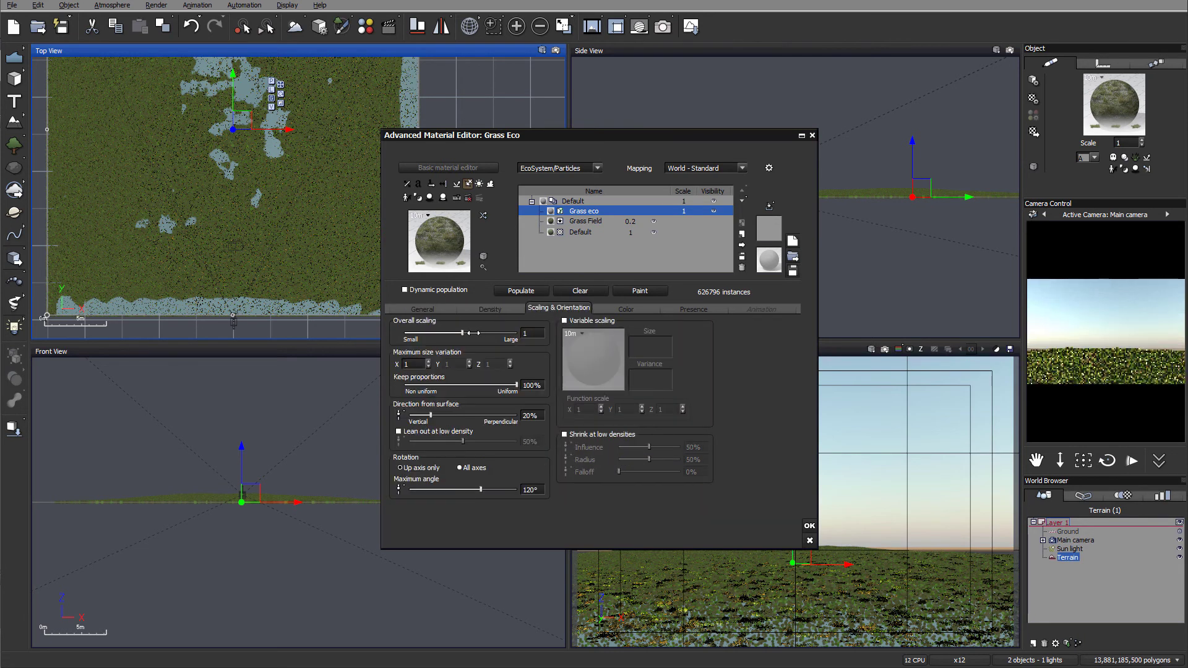
{"action": "left_click_drag", "start_coordinate": [474, 333], "coordinate": [477, 333]}
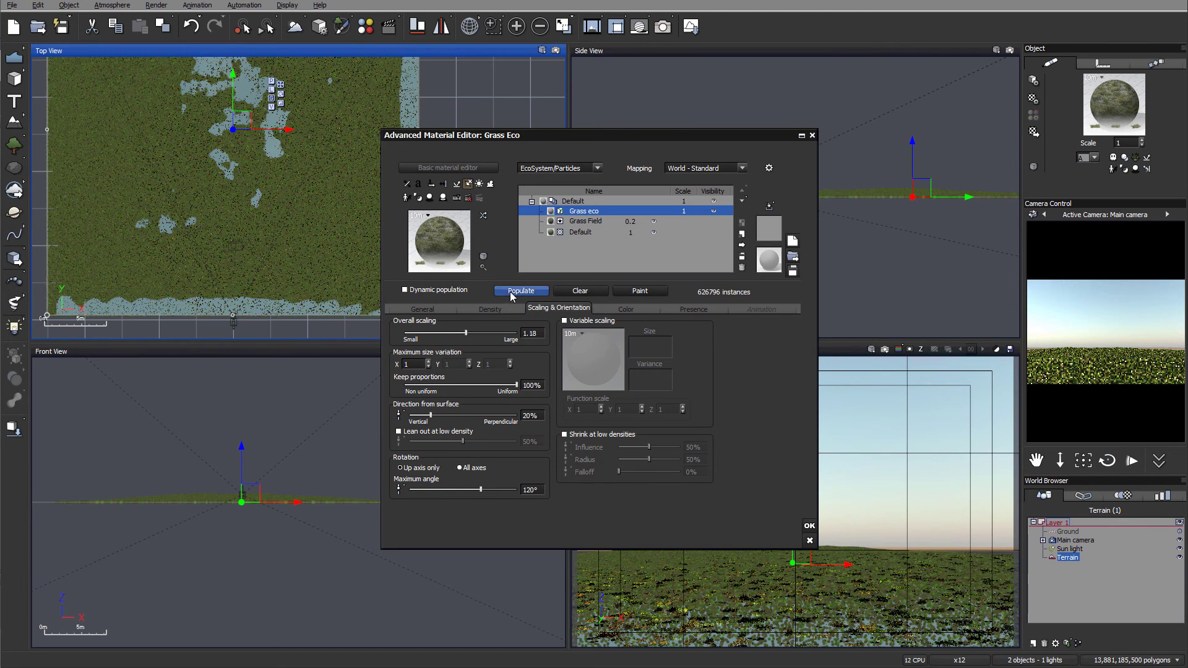
{"action": "left_click", "coordinate": [510, 292]}
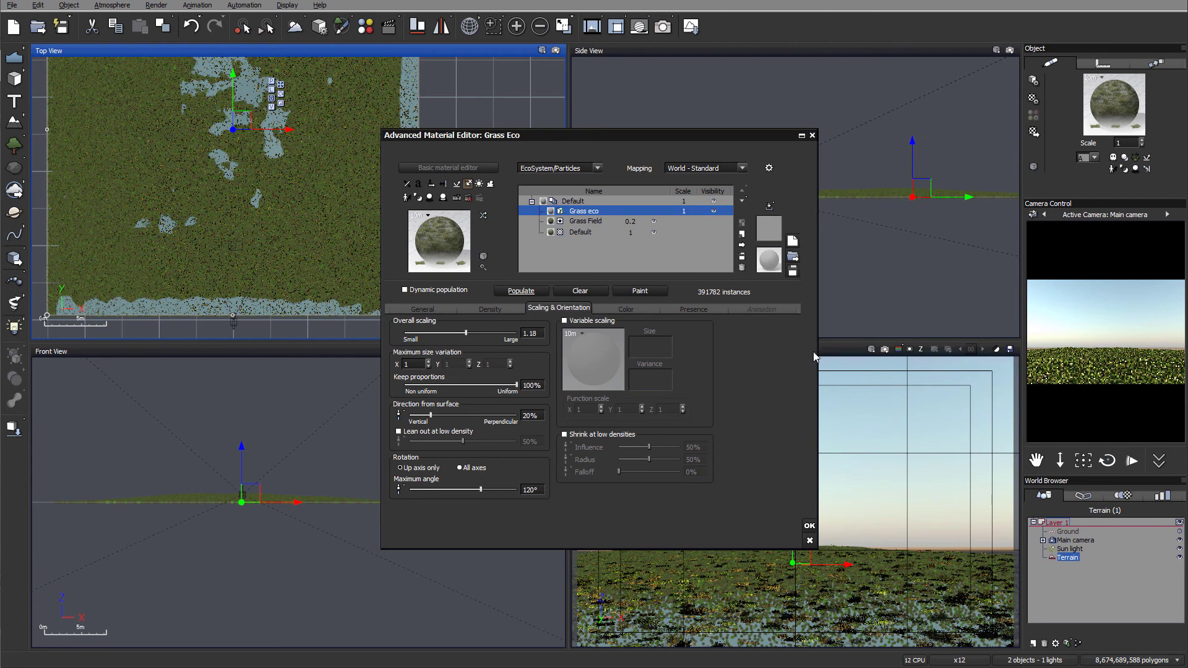
{"action": "left_click", "coordinate": [415, 306]}
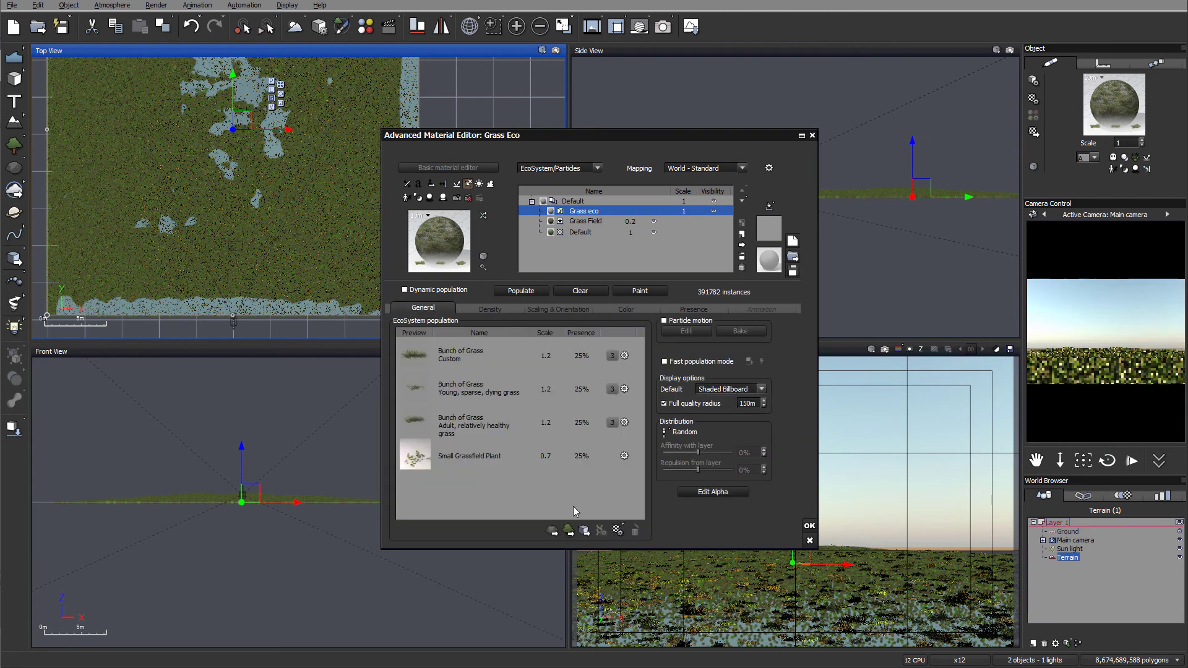
Add the Small Blue Flower from the plant library's Flowers category to the Grass eco.
{"action": "left_click", "coordinate": [569, 530]}
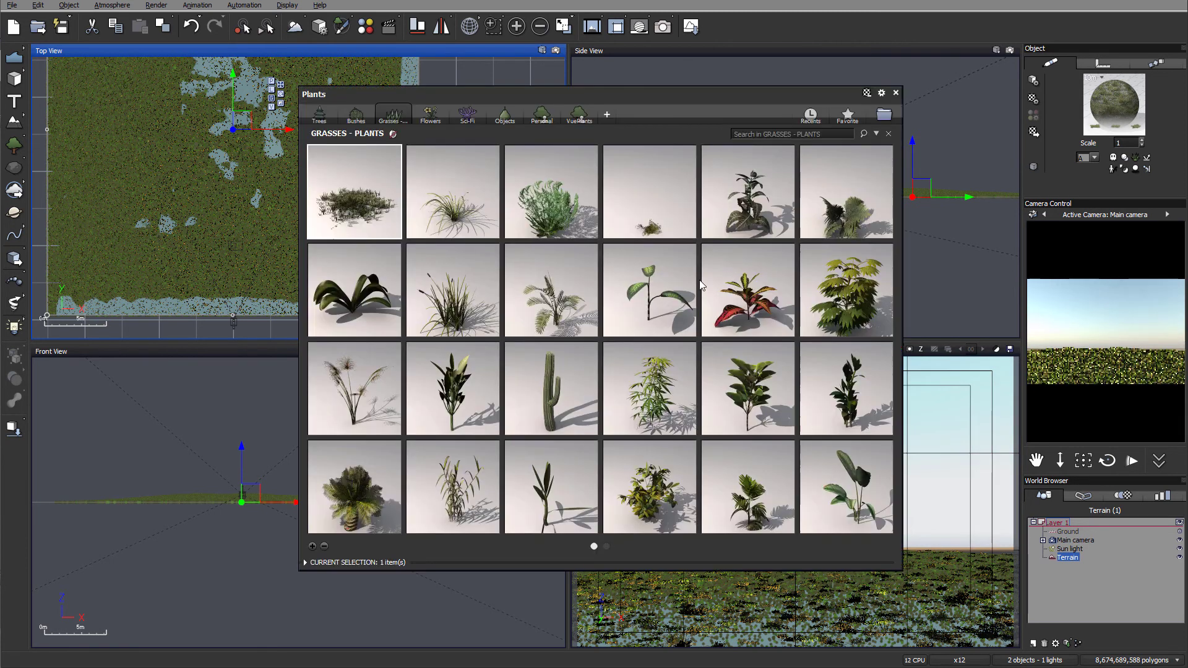
{"action": "left_click_drag", "start_coordinate": [684, 99], "coordinate": [678, 77]}
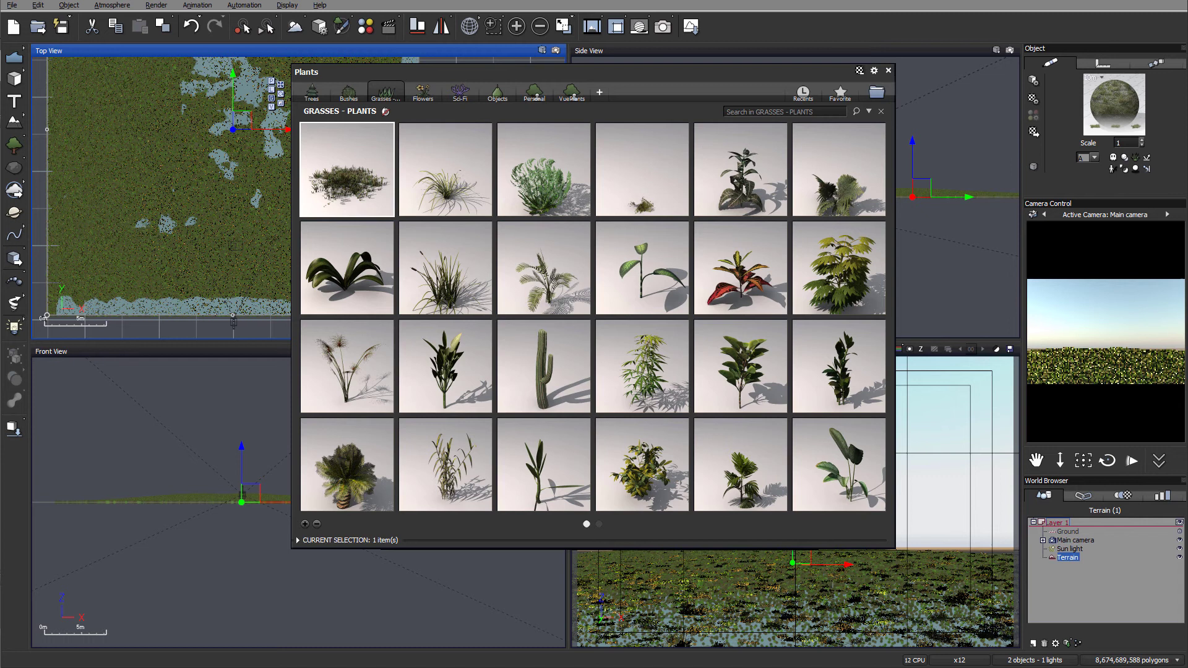
{"action": "left_click", "coordinate": [427, 94]}
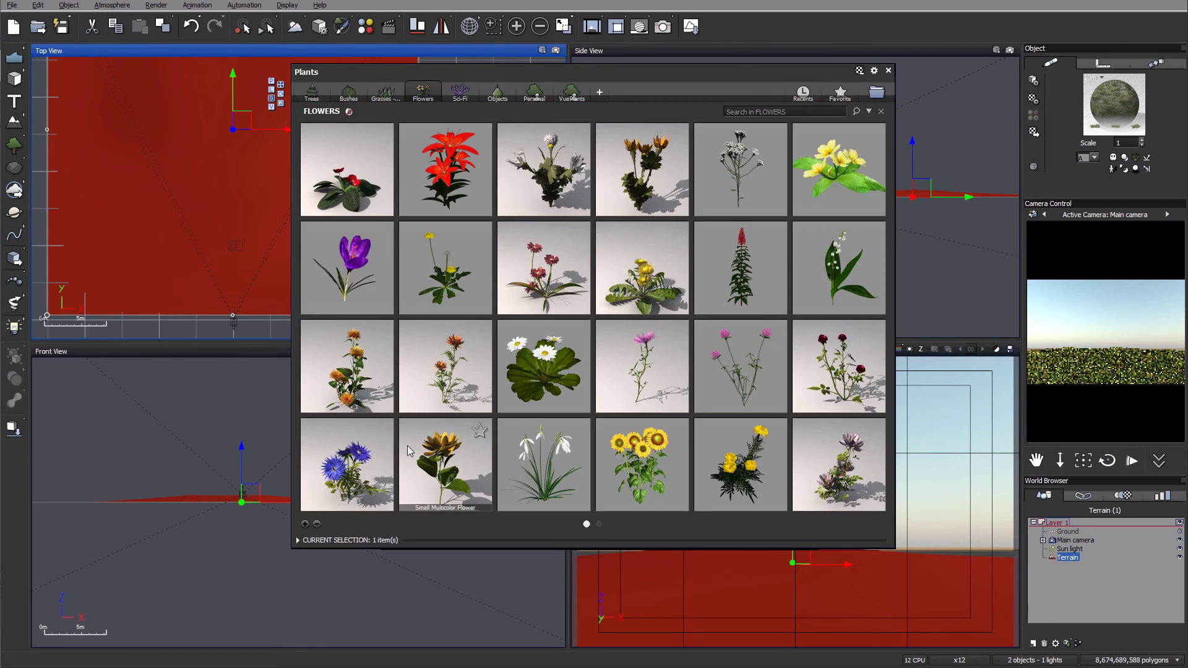
{"action": "mouse_move", "coordinate": [727, 497]}
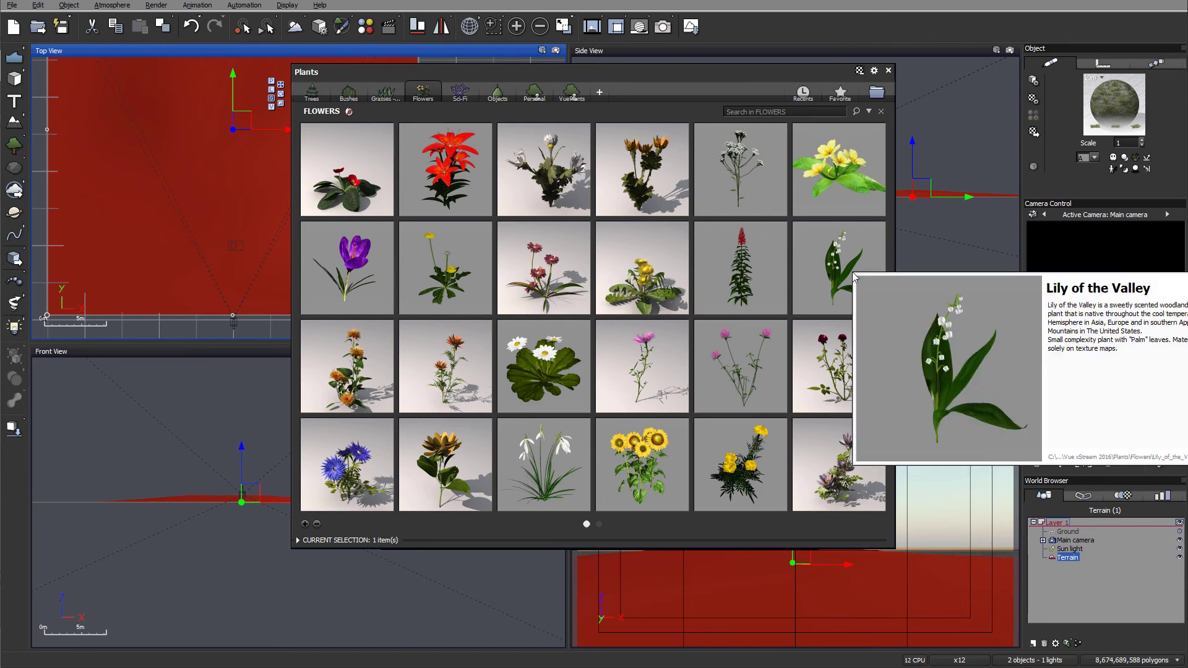
{"action": "mouse_move", "coordinate": [627, 260]}
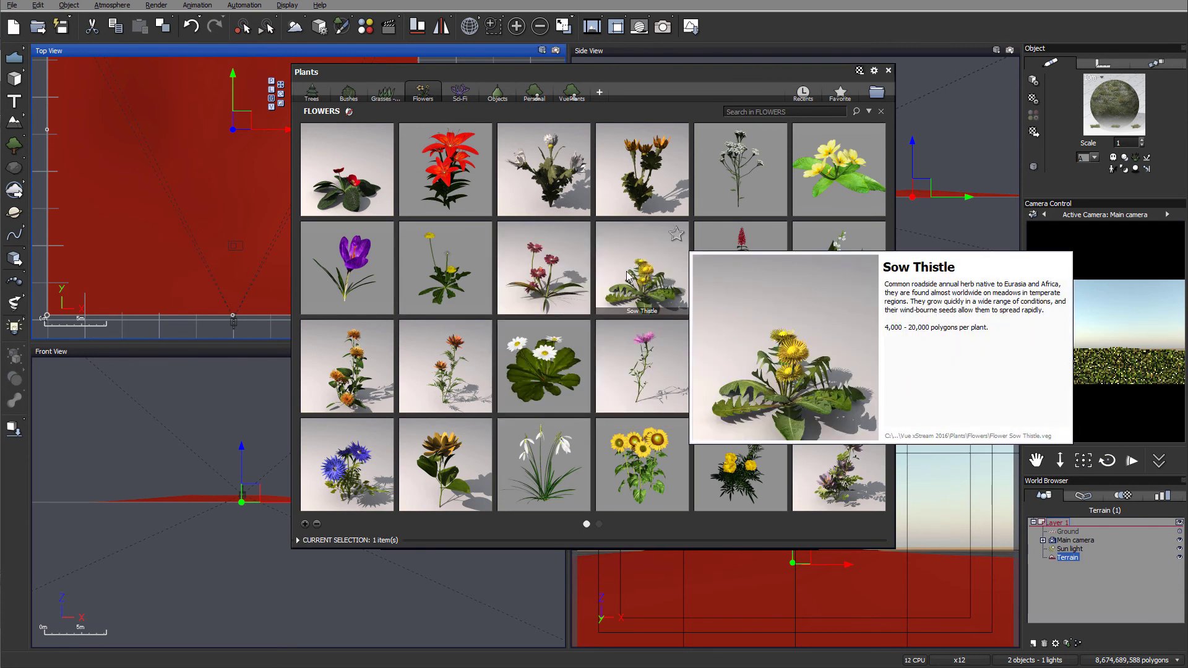
{"action": "mouse_move", "coordinate": [364, 374]}
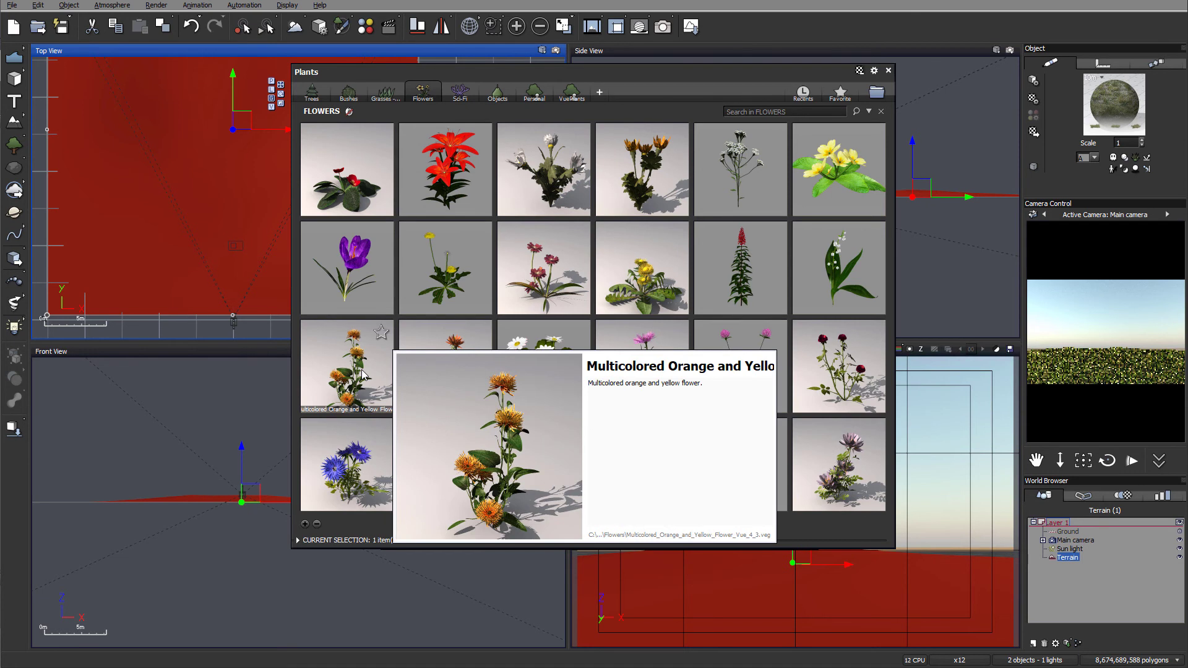
{"action": "double_click", "coordinate": [340, 463]}
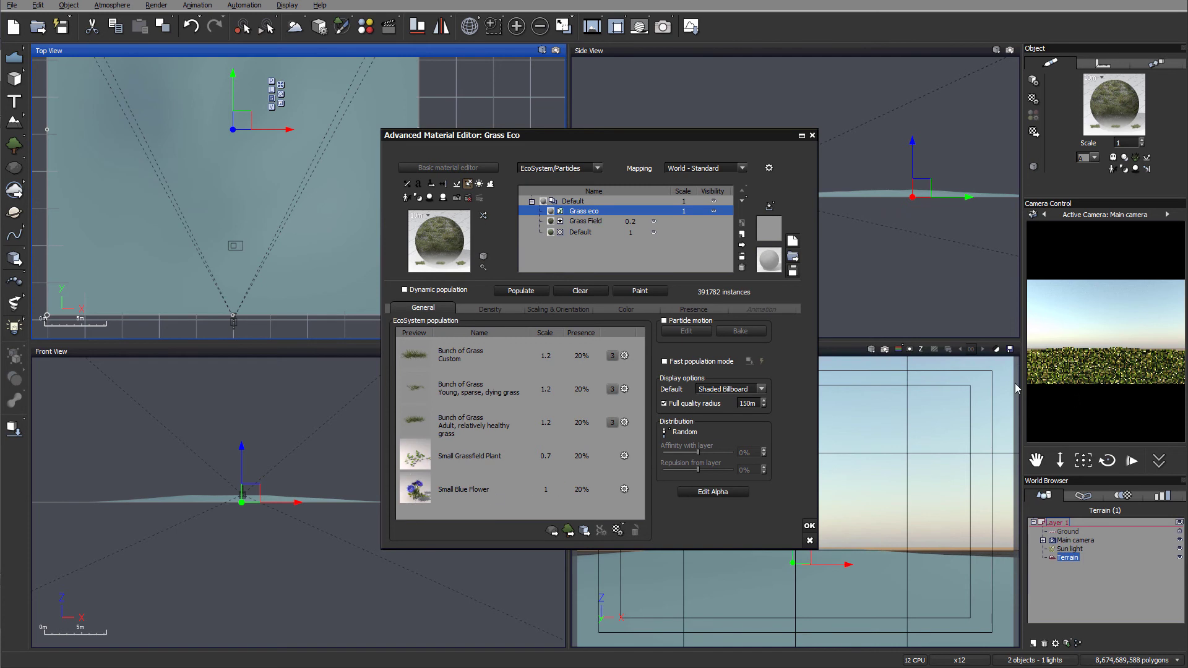
Repopulate to 323553 instances with the blue flower, then add the multicolored orange and yellow flower.
{"action": "left_click", "coordinate": [520, 291]}
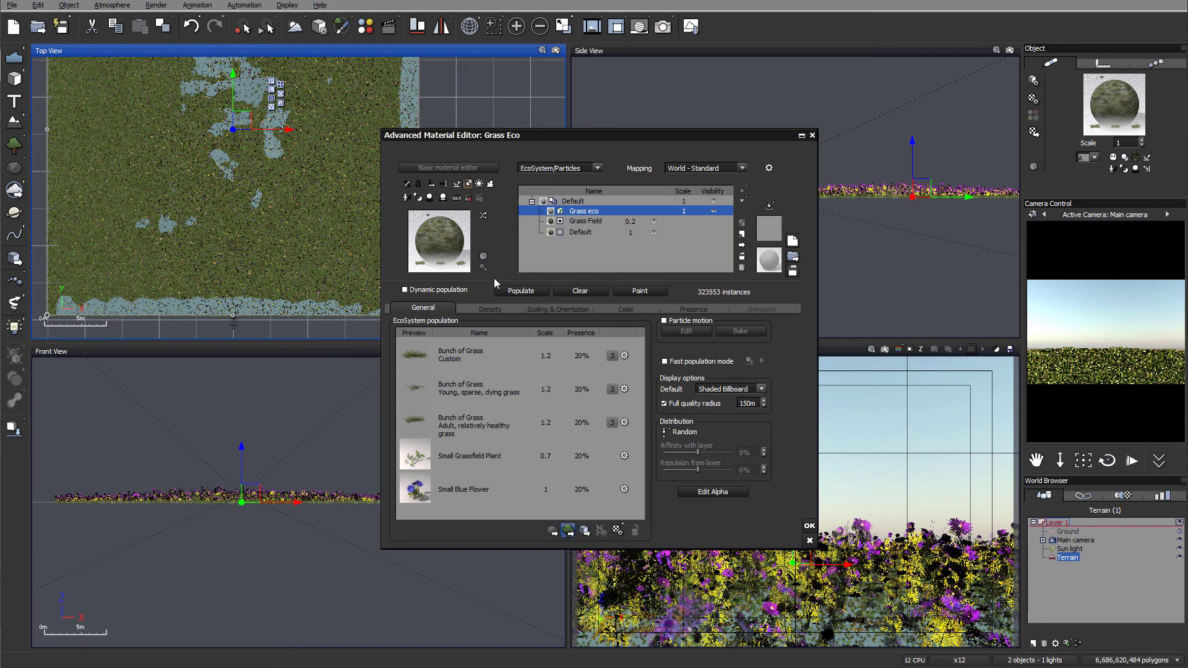
{"action": "left_click", "coordinate": [616, 530]}
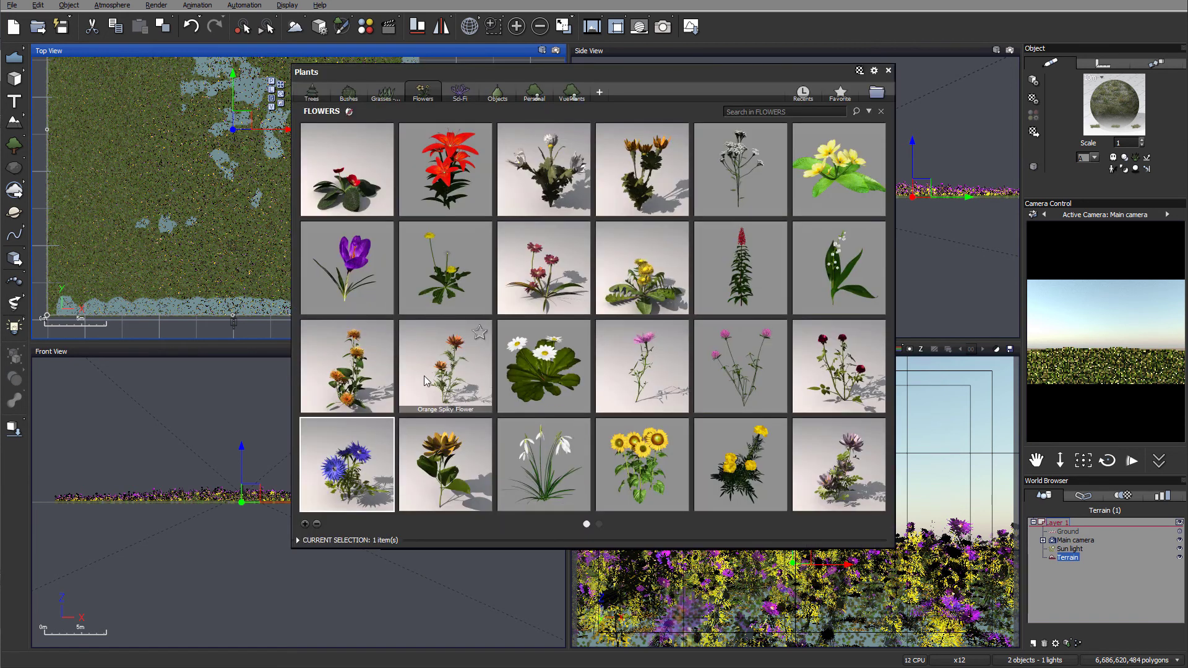
{"action": "double_click", "coordinate": [347, 463]}
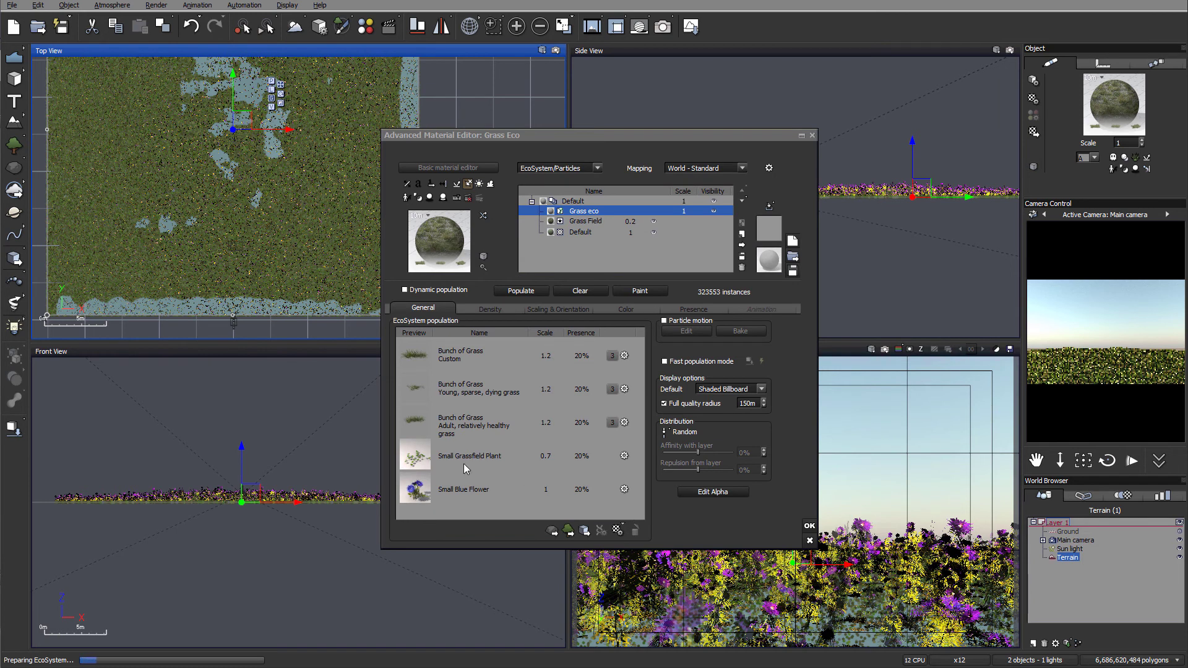
Reduce the Small Blue Flower's presence to about 5%.
{"action": "scroll", "coordinate": [649, 446], "scroll_direction": "down", "scroll_amount": 1}
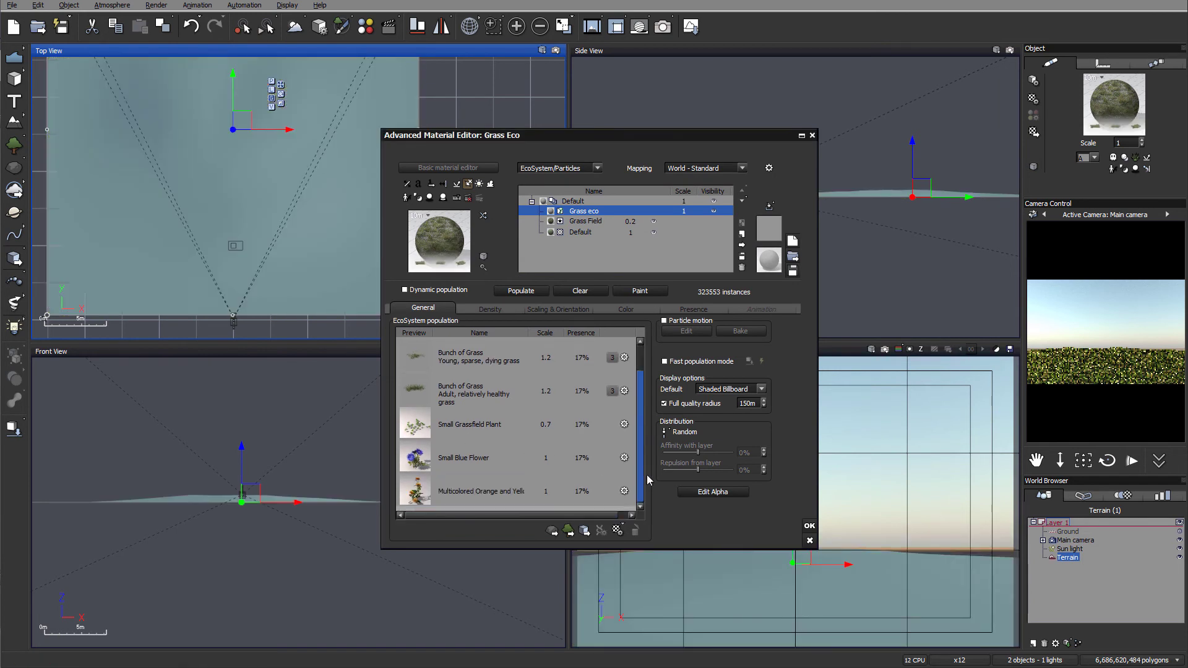
{"action": "left_click", "coordinate": [584, 457]}
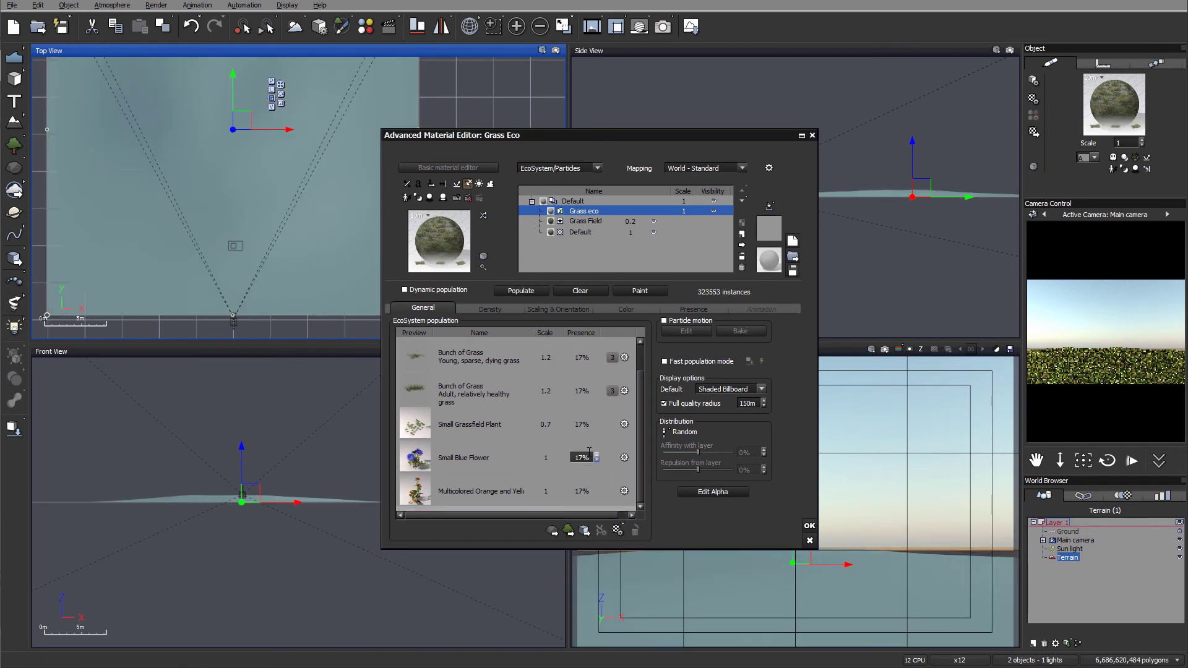
{"action": "left_click", "coordinate": [596, 459]}
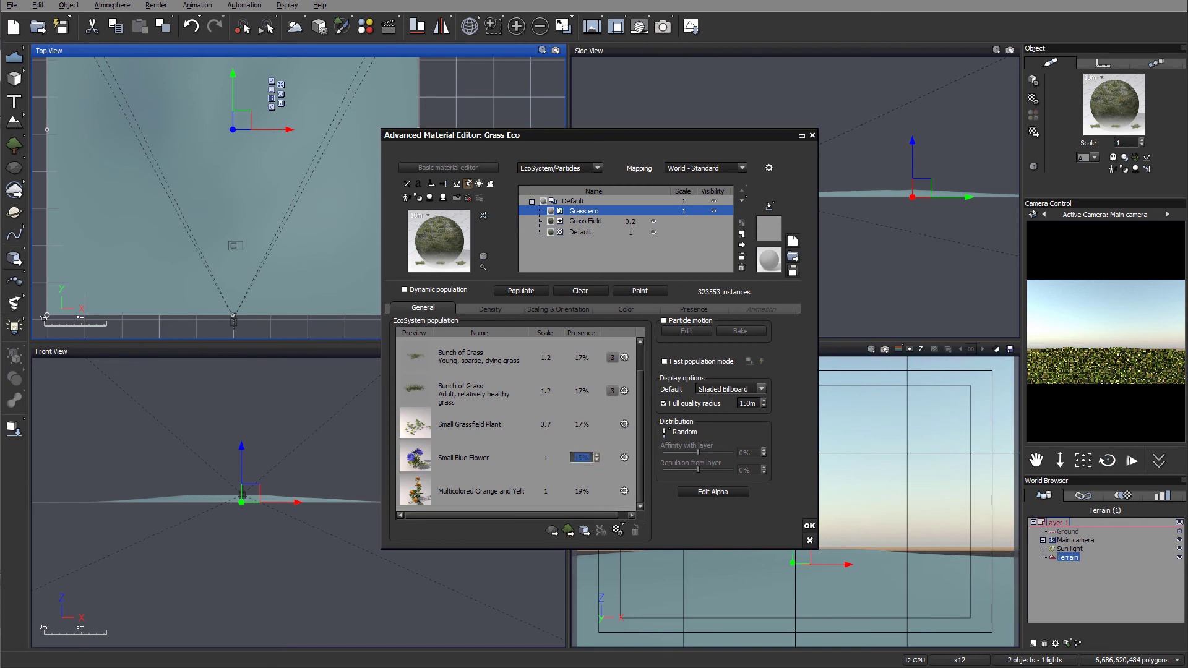
{"action": "left_click_drag", "start_coordinate": [598, 458], "coordinate": [596, 463]}
Set the multicolored flower's presence to 4% and repopulate to 260577 instances.
{"action": "left_click", "coordinate": [582, 490]}
{"action": "type", "text": "30"}
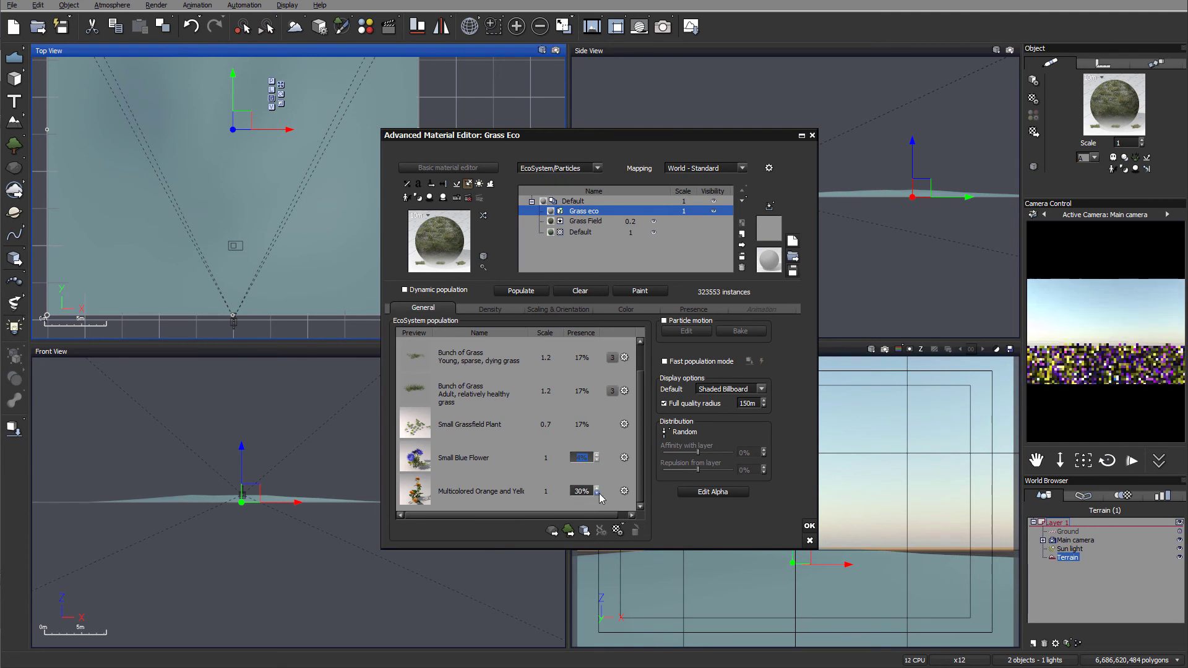
{"action": "left_click", "coordinate": [584, 489]}
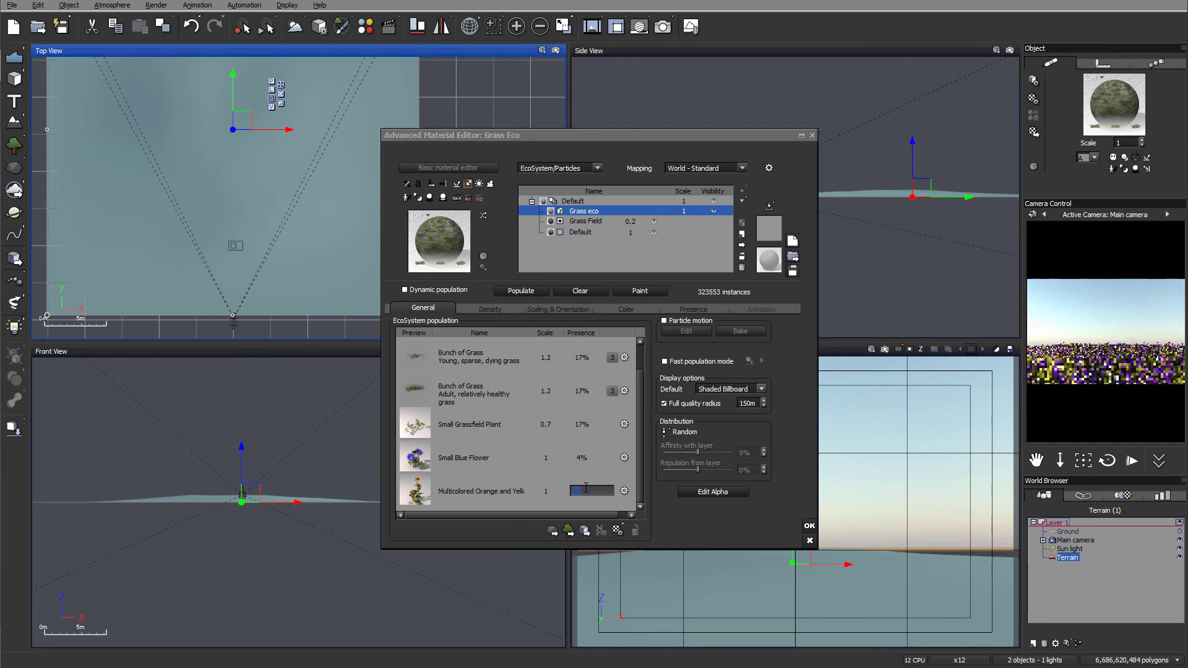
{"action": "type", "text": "4"}
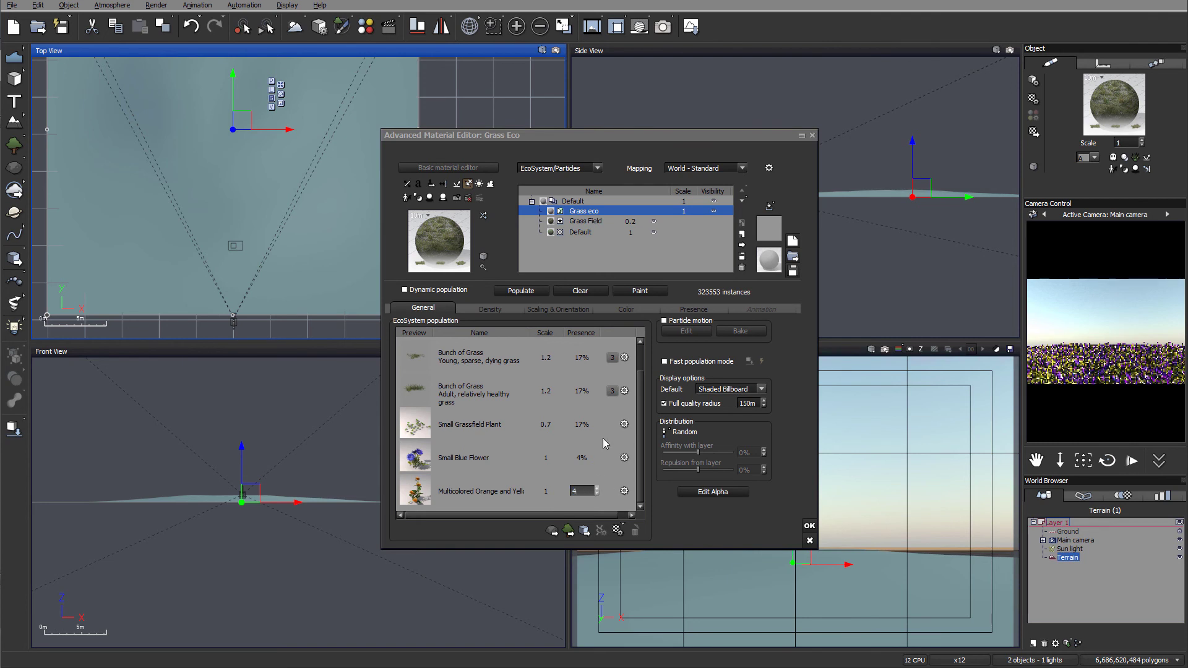
{"action": "left_click", "coordinate": [600, 456]}
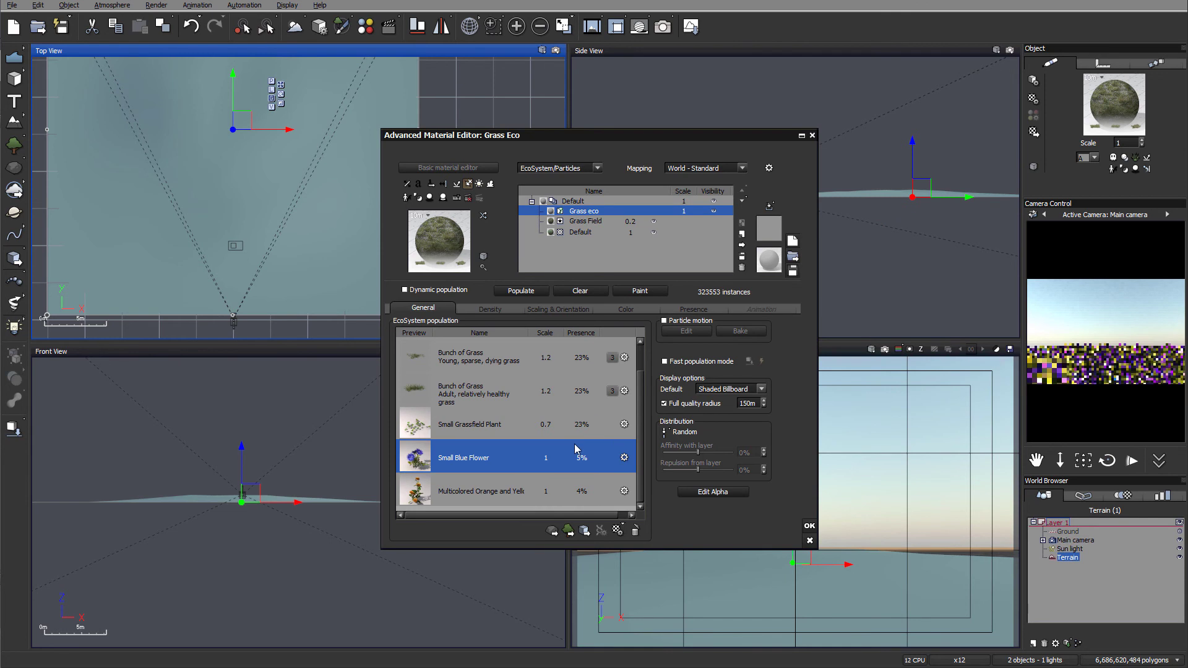
{"action": "left_click", "coordinate": [521, 291]}
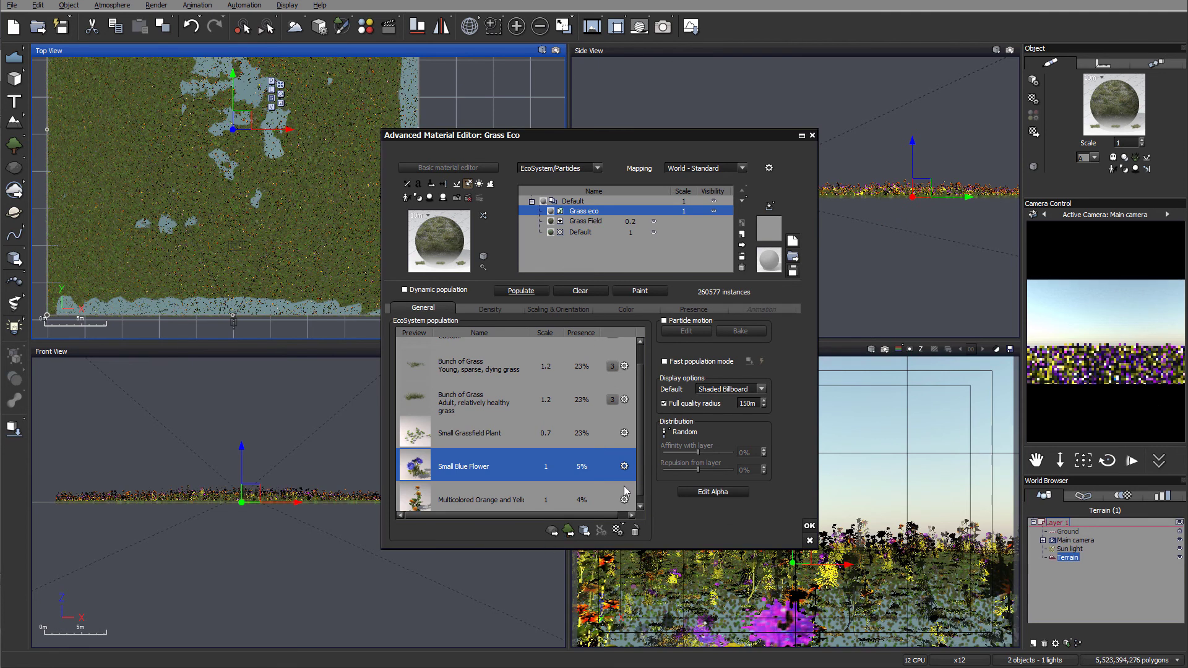
Lower the multicolored orange flowers' scale to 0.7.
{"action": "left_click", "coordinate": [560, 468]}
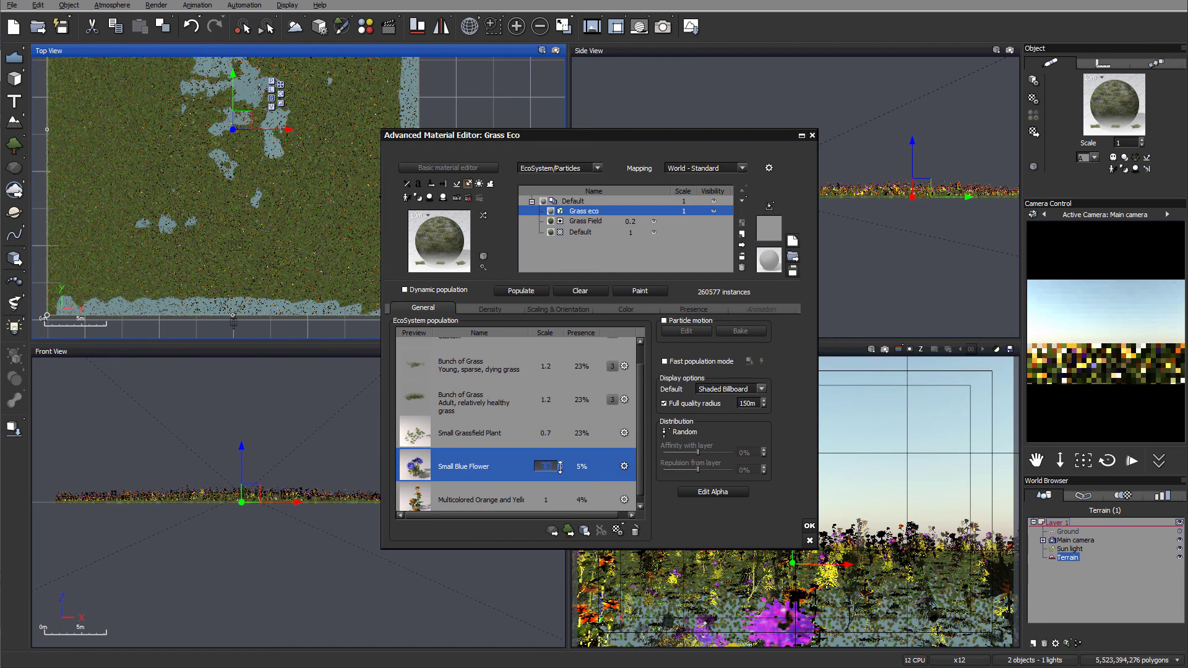
{"action": "left_click", "coordinate": [560, 500]}
{"action": "left_click", "coordinate": [560, 502]}
{"action": "left_click", "coordinate": [562, 503]}
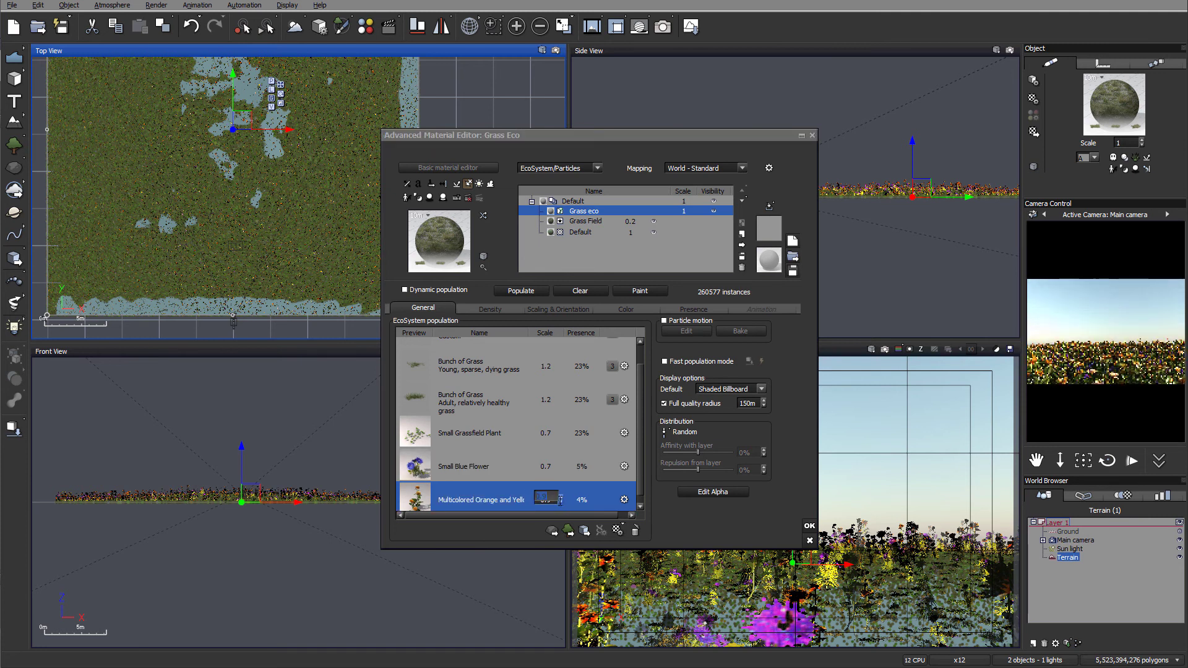
{"action": "left_click", "coordinate": [560, 504]}
{"action": "left_click", "coordinate": [559, 507]}
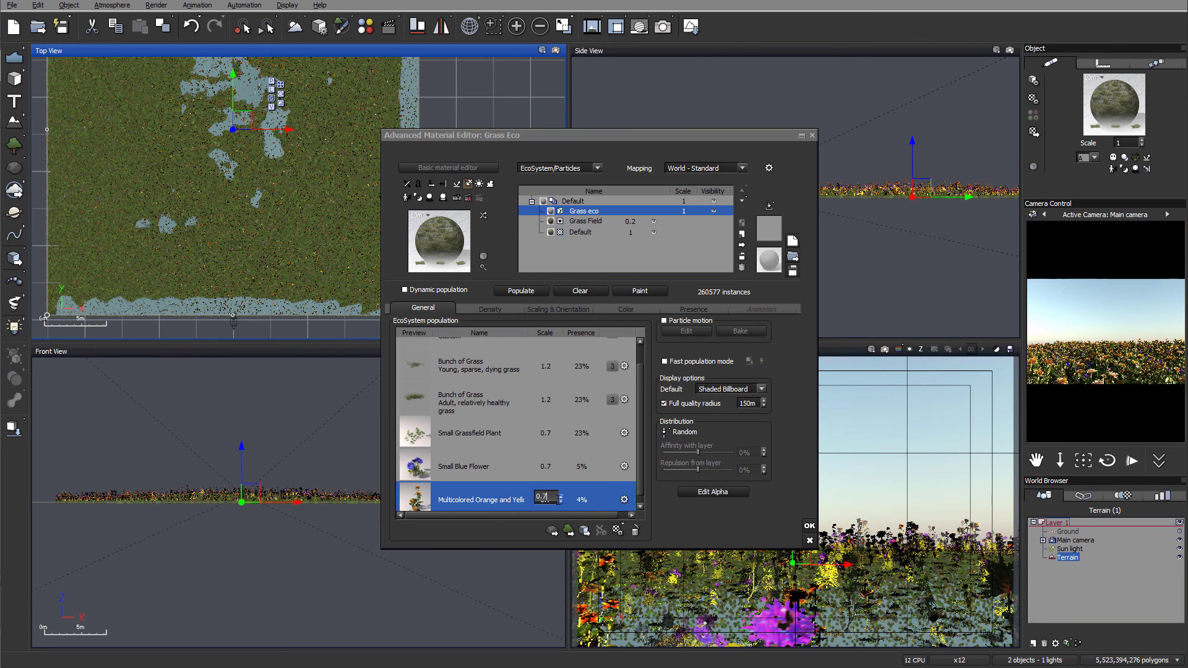
Cut both flowers' presence to 2% and repopulate to 381696 instances.
{"action": "left_click", "coordinate": [587, 467]}
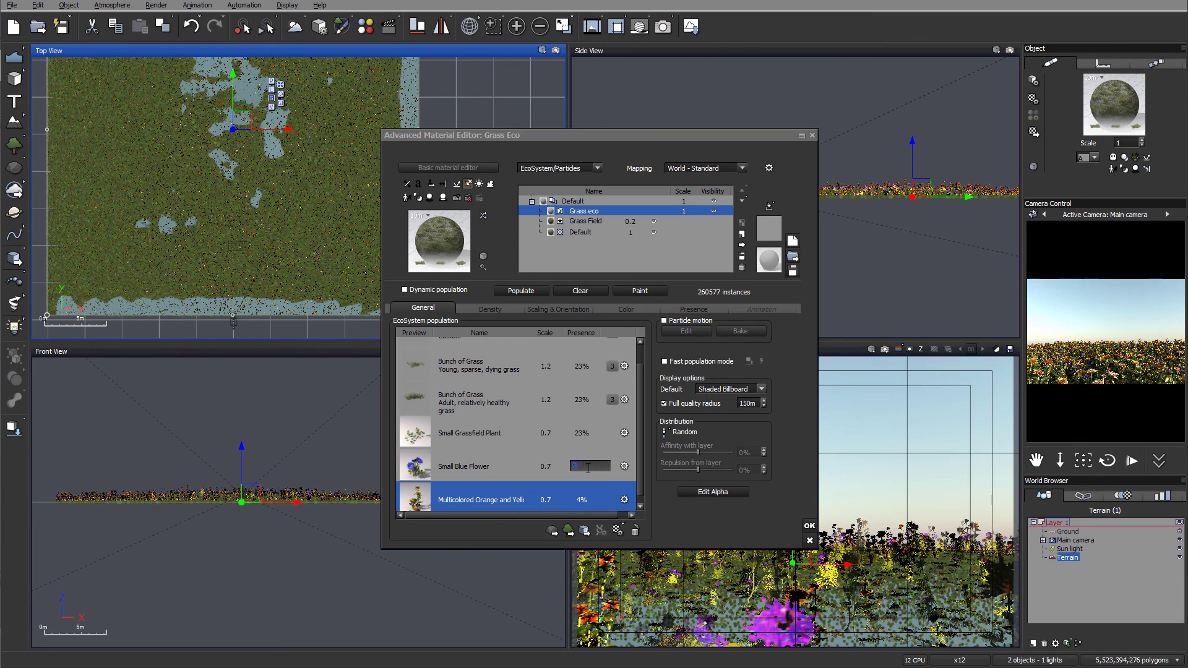
{"action": "type", "text": "2"}
{"action": "left_click", "coordinate": [585, 495]}
{"action": "left_click", "coordinate": [607, 447]}
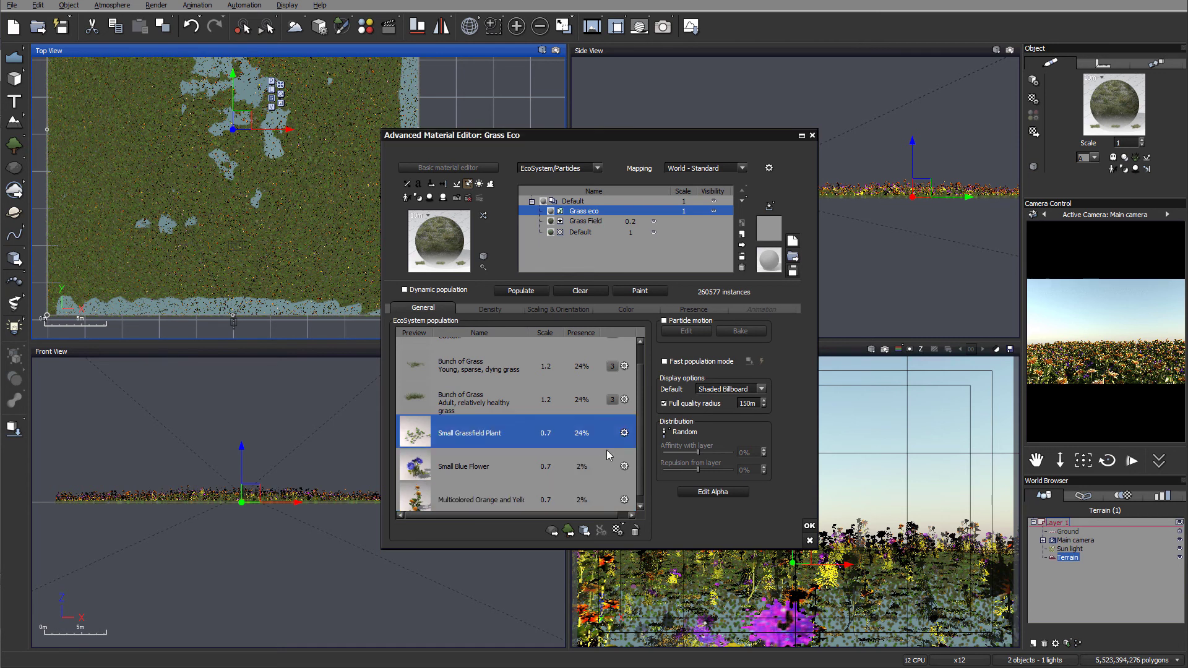
{"action": "left_click", "coordinate": [521, 291]}
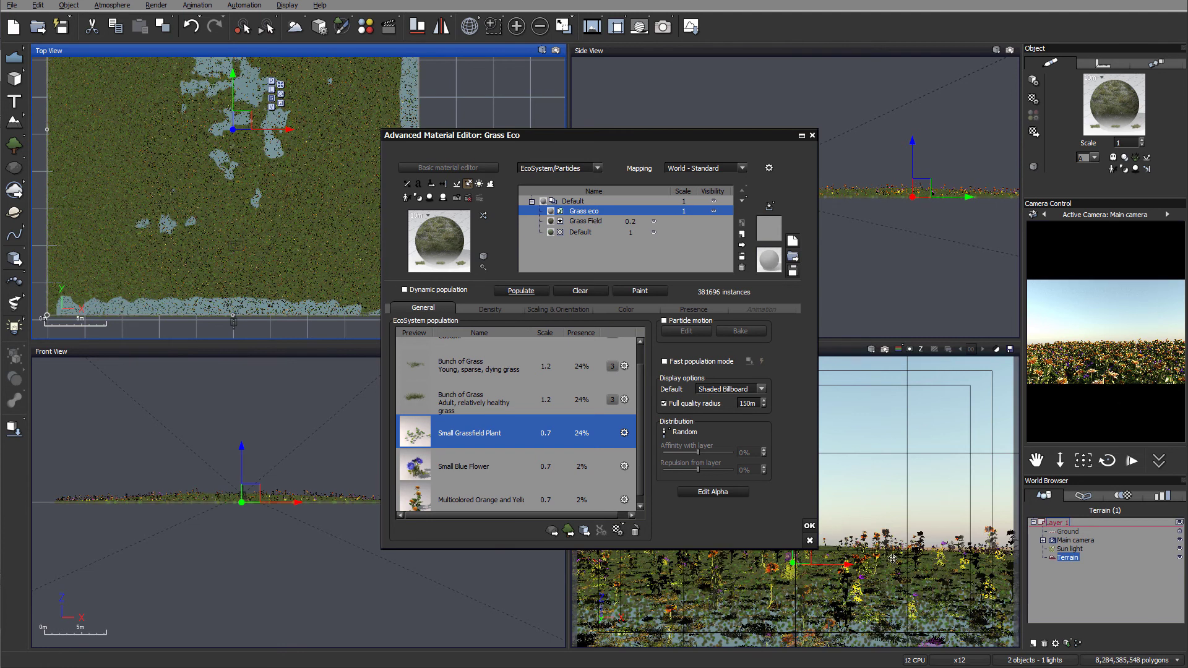
Set the Adult and Young Bunch of Grass scales to 1.5.
{"action": "scroll", "coordinate": [554, 420], "scroll_direction": "up", "scroll_amount": 1}
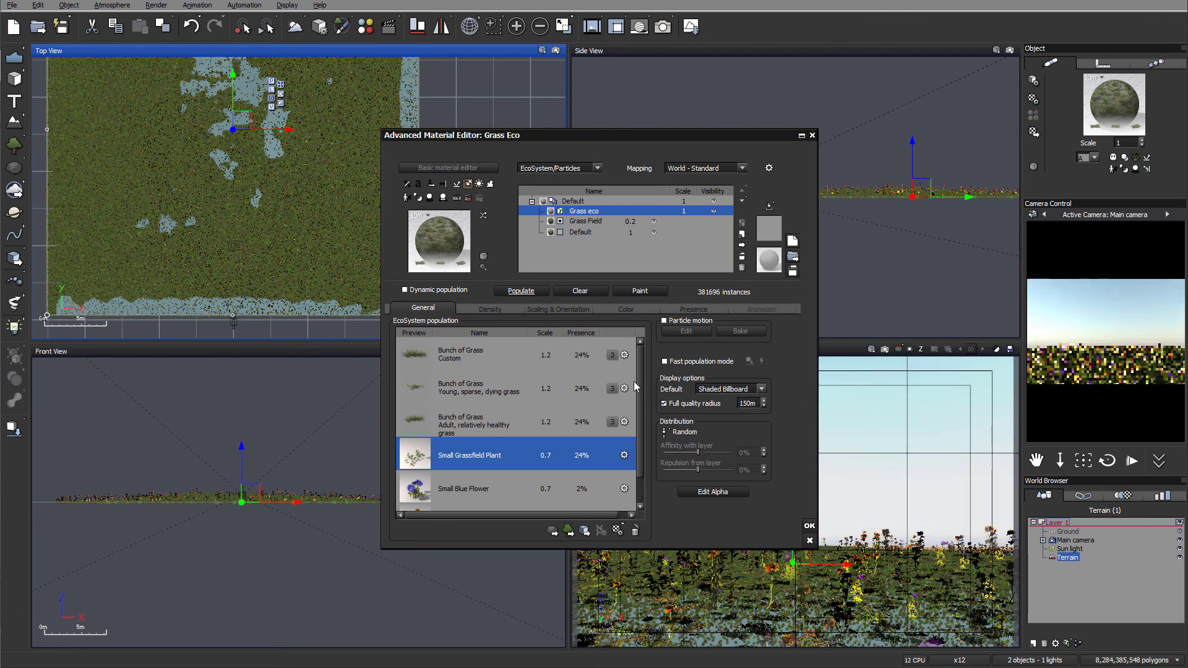
{"action": "double_click", "coordinate": [545, 421]}
{"action": "double_click", "coordinate": [545, 421]}
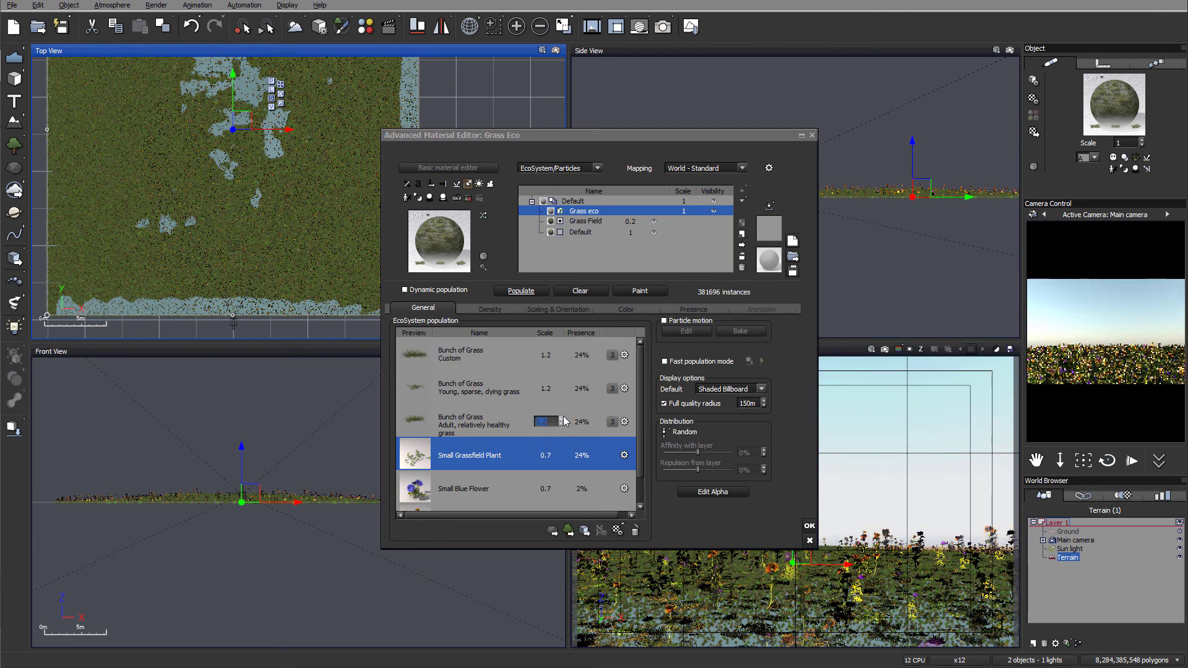
{"action": "type", "text": "1.5"}
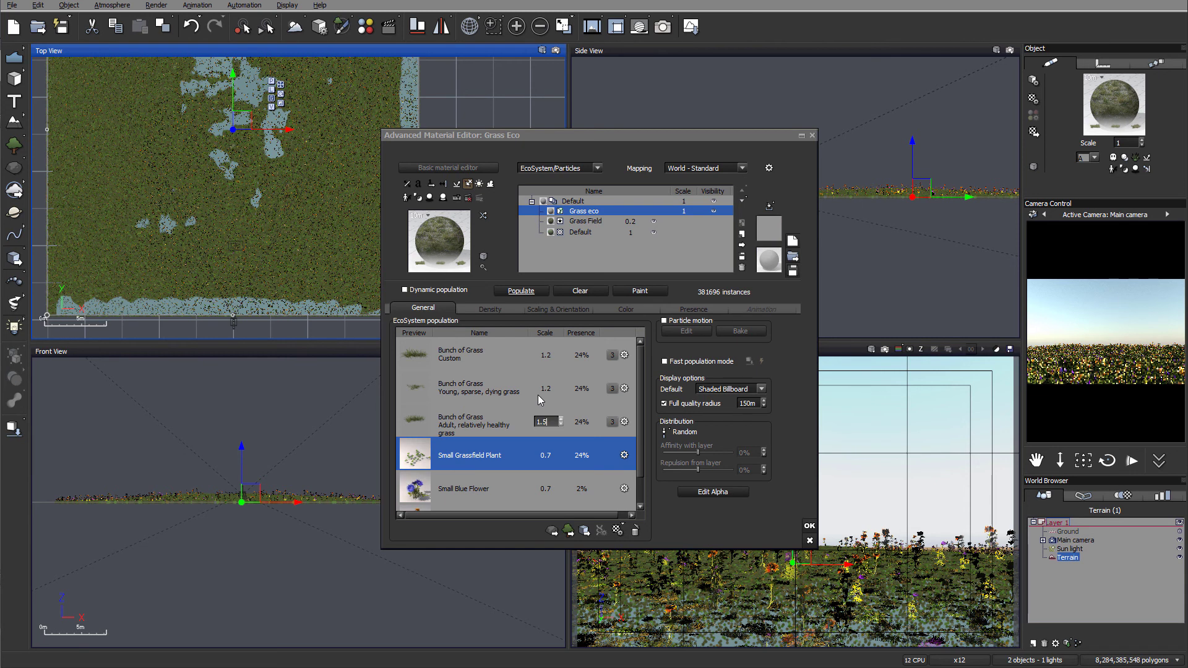
{"action": "double_click", "coordinate": [544, 387]}
{"action": "type", "text": "1.5"}
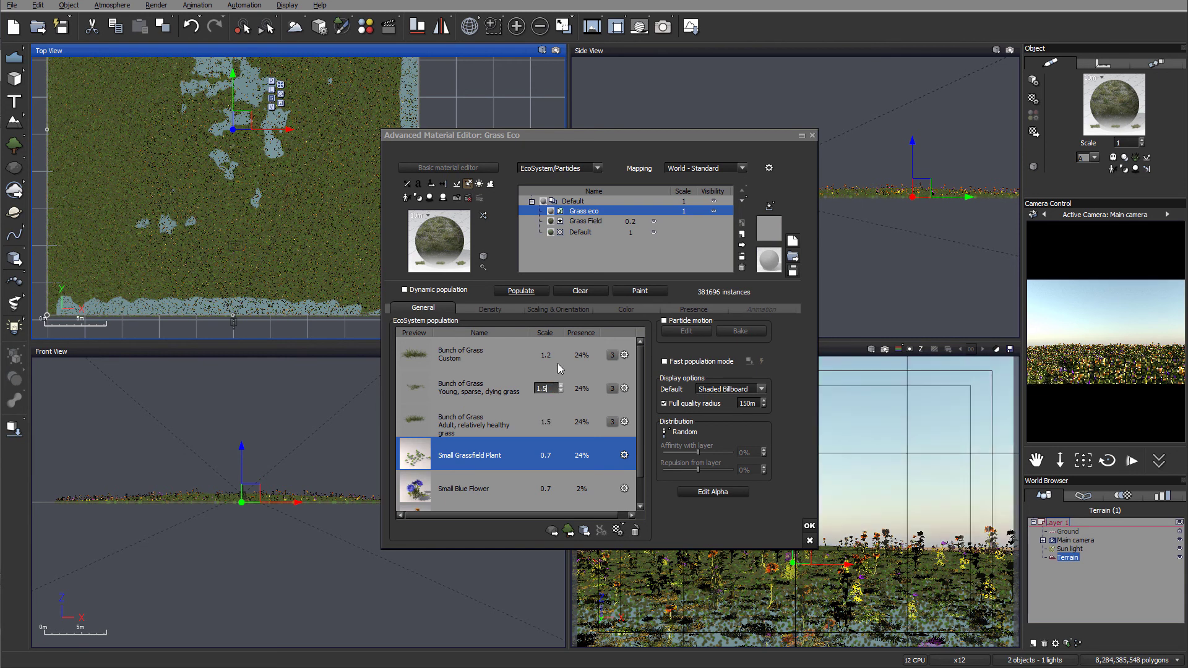
Edit the Custom grass bunch's scale and bring the overall scaling back to 1.
{"action": "double_click", "coordinate": [545, 354]}
{"action": "type", "text": "1"}
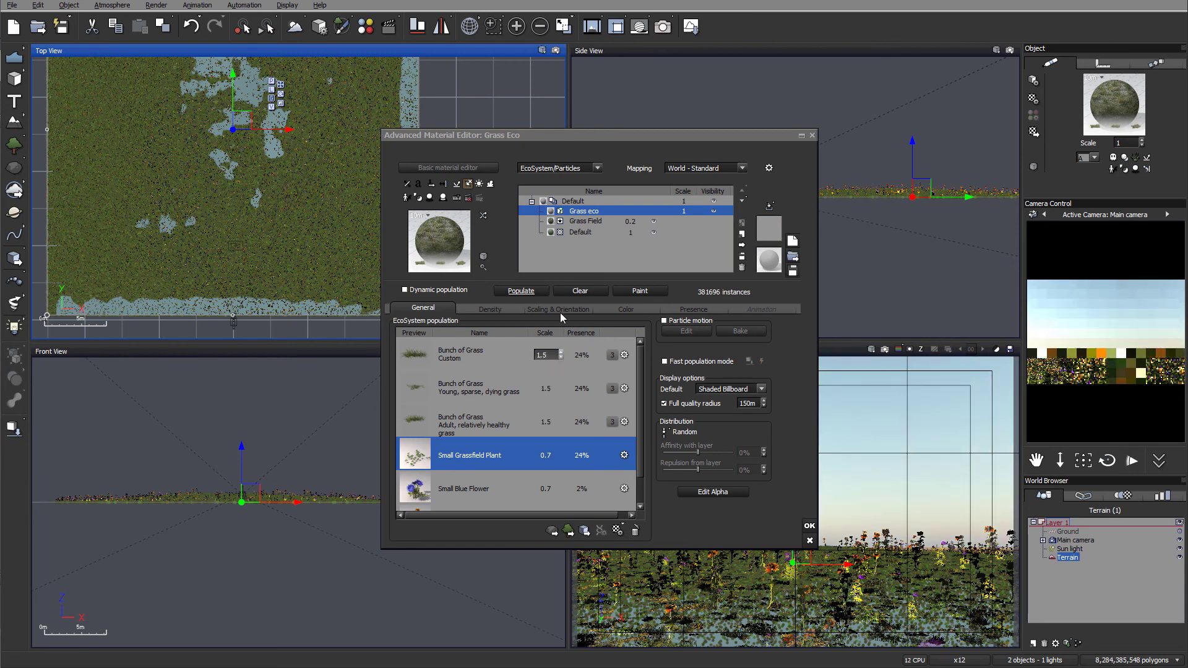
{"action": "left_click", "coordinate": [557, 308]}
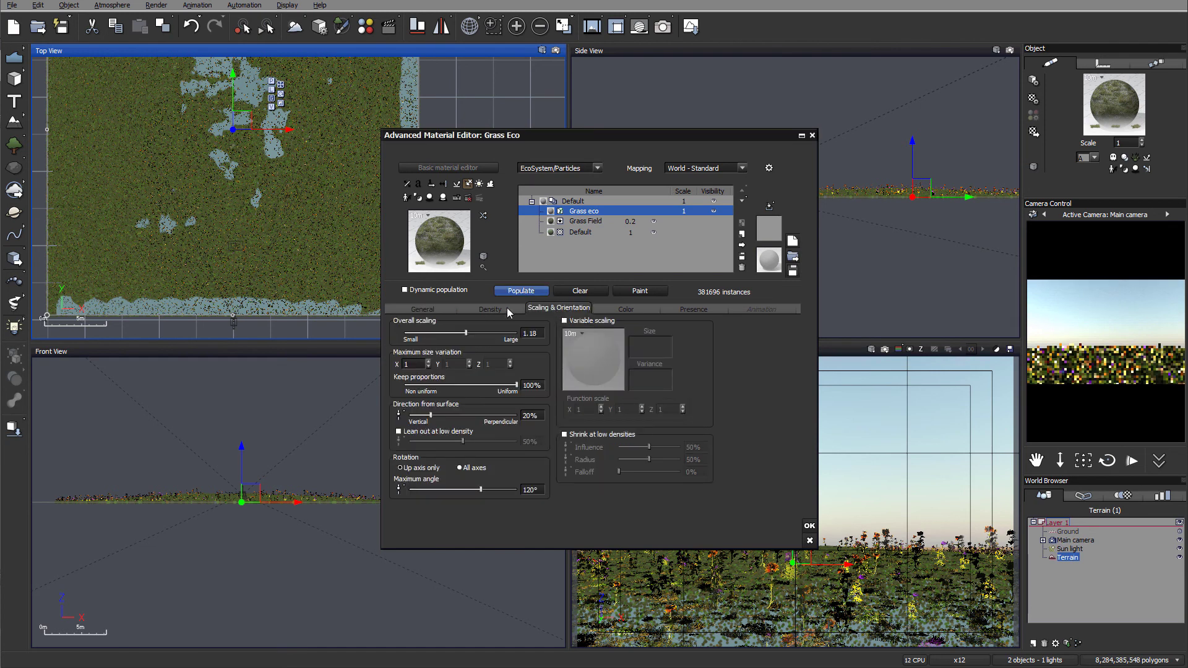
{"action": "left_click_drag", "start_coordinate": [486, 333], "coordinate": [485, 332]}
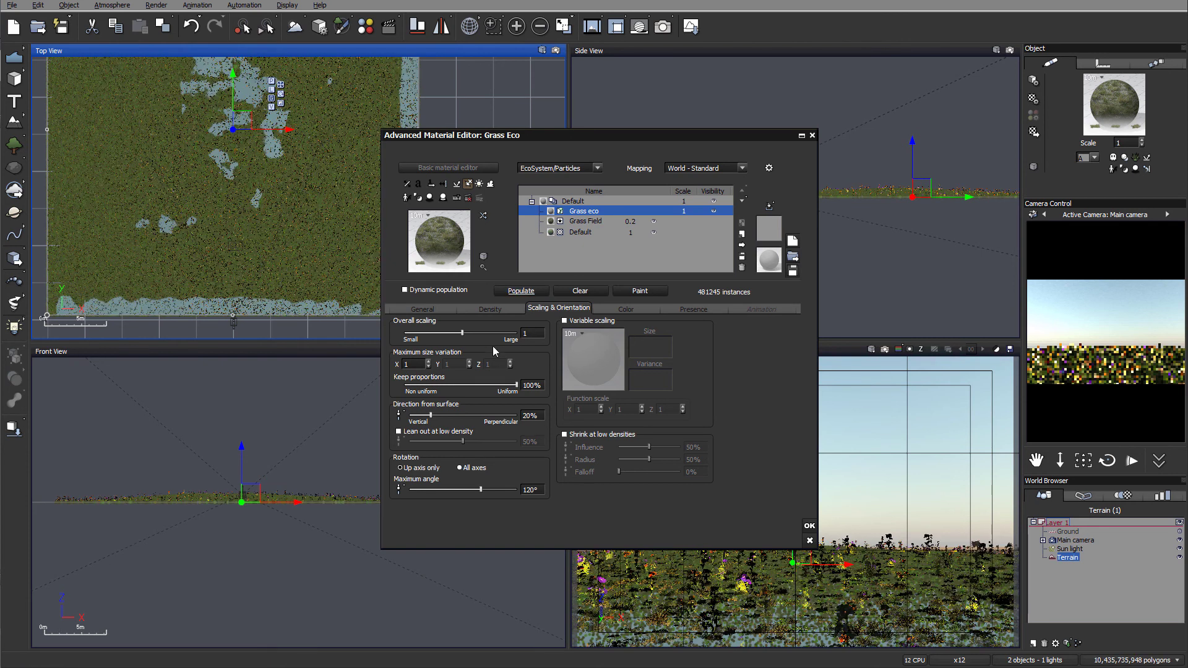
Set Small Blue Flower and multicolored flower presence to 1% each and repopulate the terrain.
{"action": "left_click", "coordinate": [423, 308]}
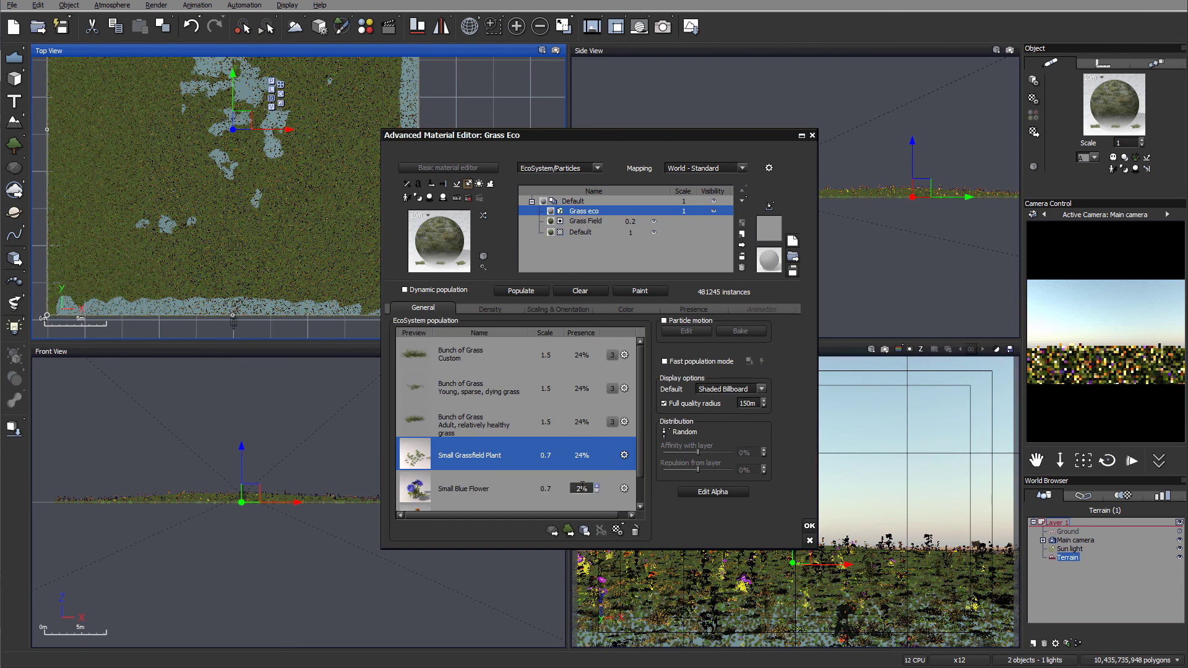
{"action": "double_click", "coordinate": [581, 487]}
{"action": "type", "text": "1"}
{"action": "key", "text": "Return"}
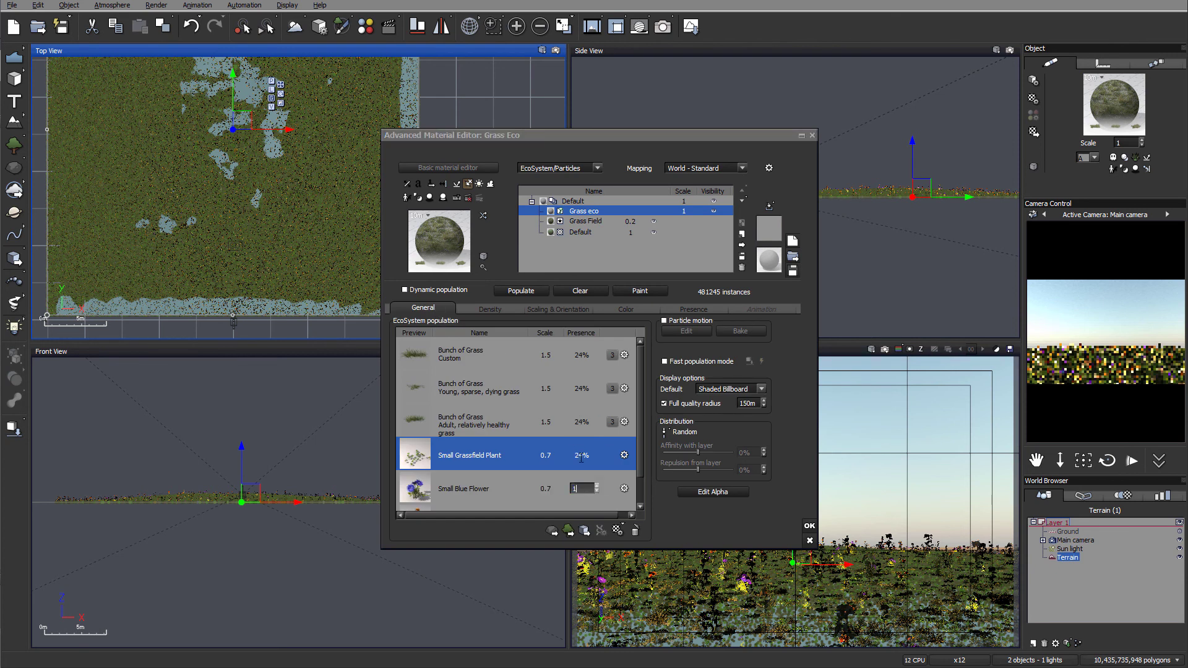
{"action": "scroll", "coordinate": [591, 465], "scroll_direction": "down", "scroll_amount": 1}
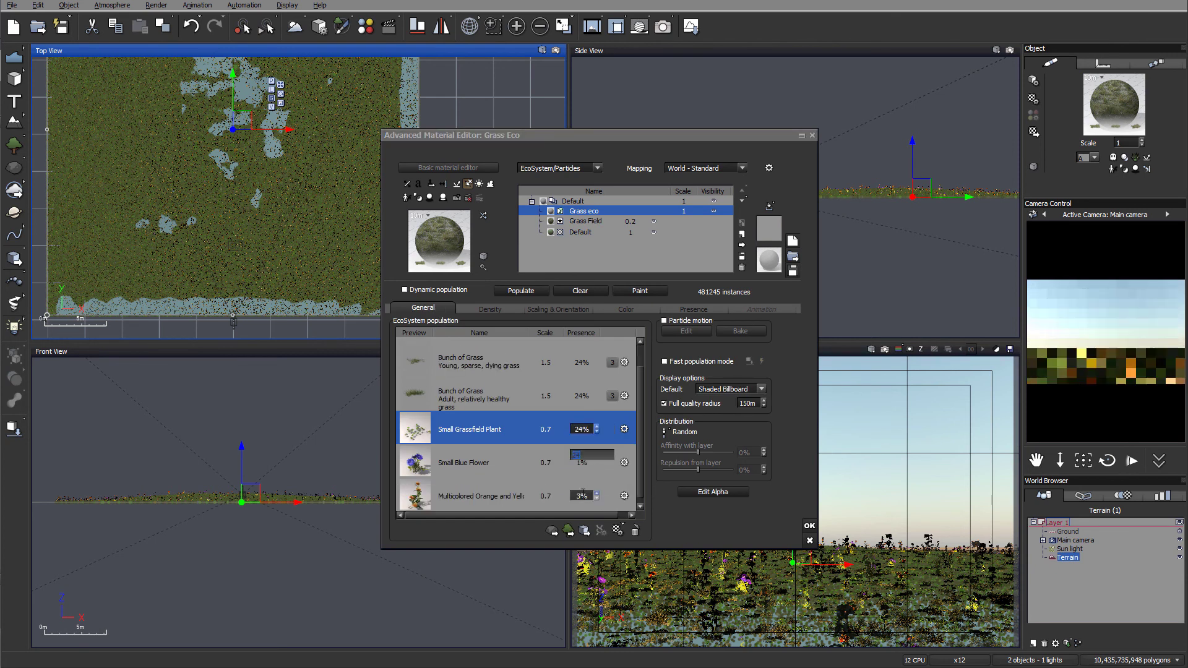
{"action": "double_click", "coordinate": [582, 493]}
{"action": "type", "text": "1"}
{"action": "left_click", "coordinate": [608, 460]}
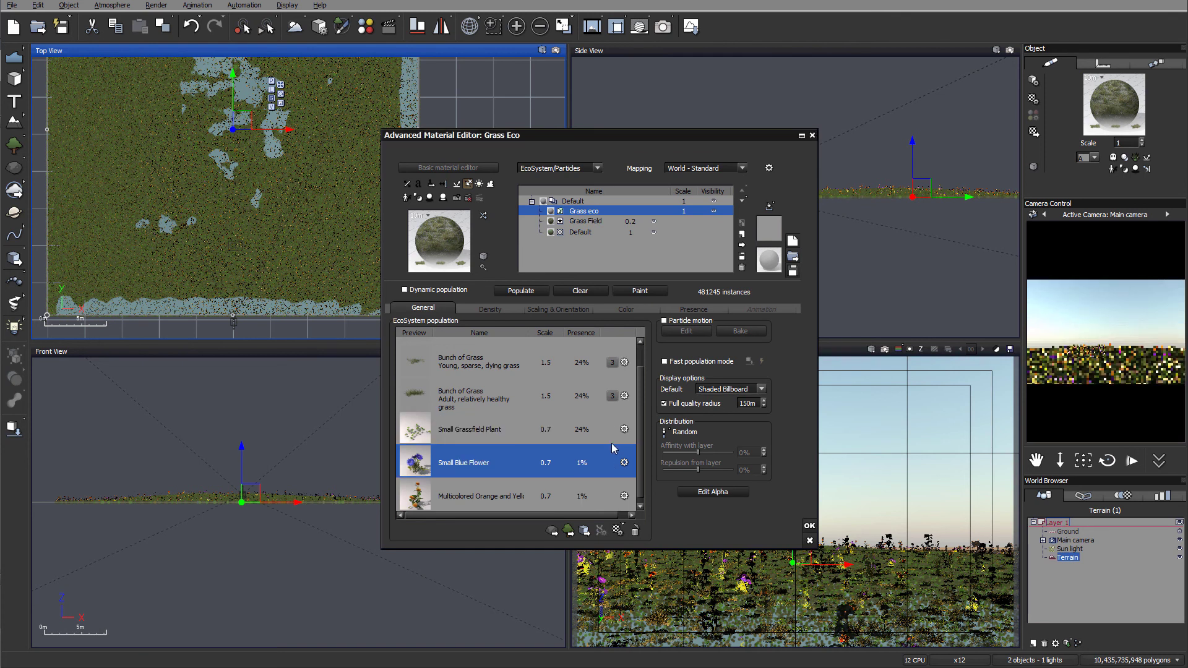
{"action": "left_click", "coordinate": [518, 291]}
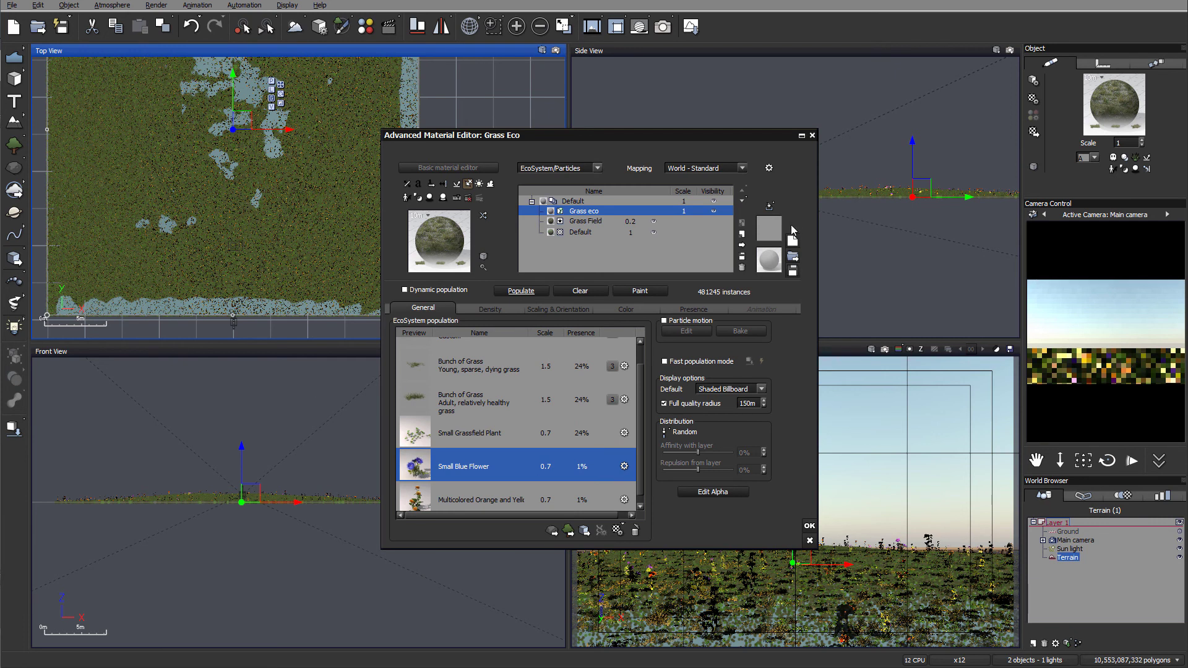
Render a test preview of the flower-dotted grass field, stop it at 55%, and close it.
{"action": "left_click", "coordinate": [663, 26]}
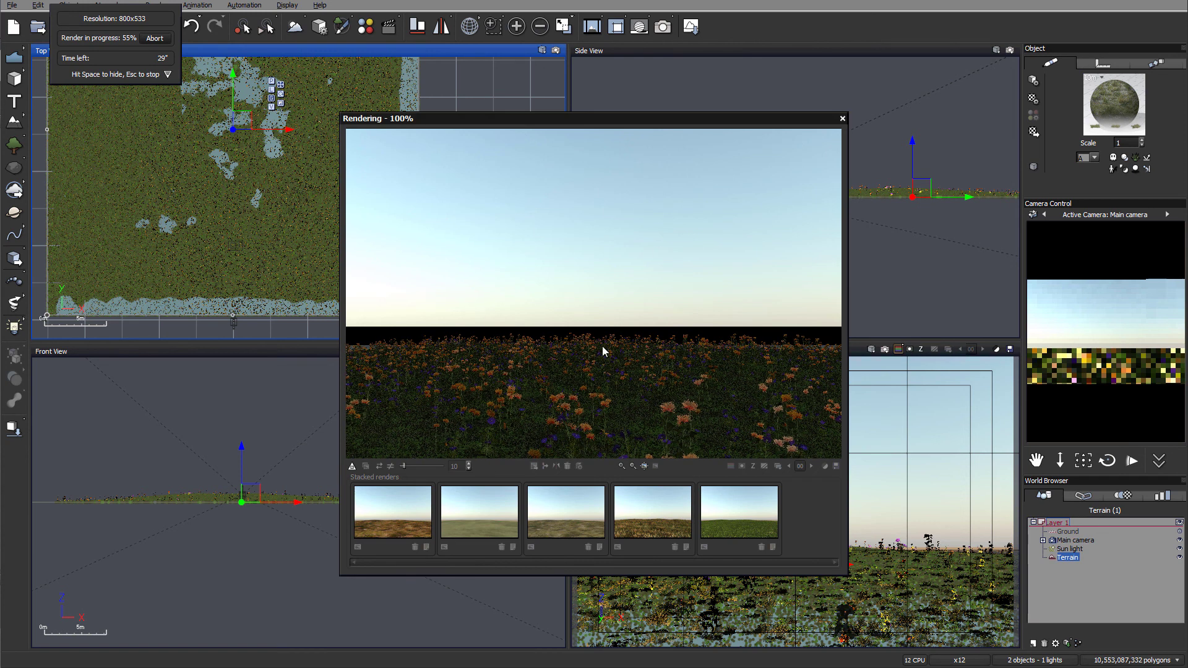
{"action": "key", "text": "Escape"}
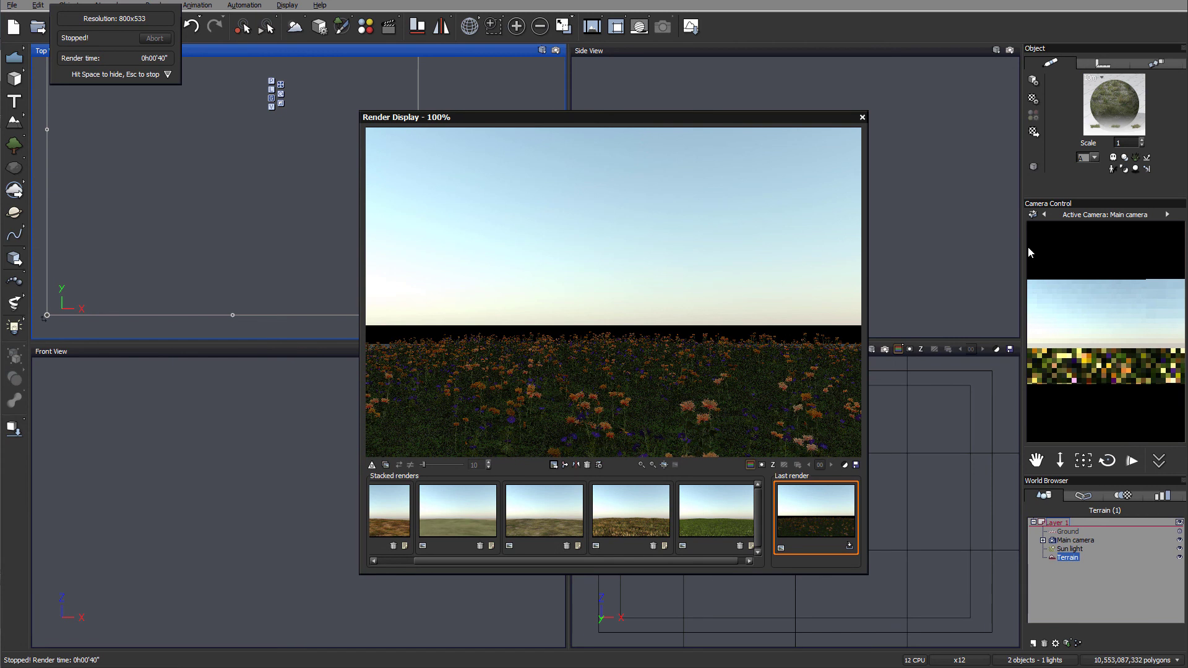
{"action": "key", "text": "Escape"}
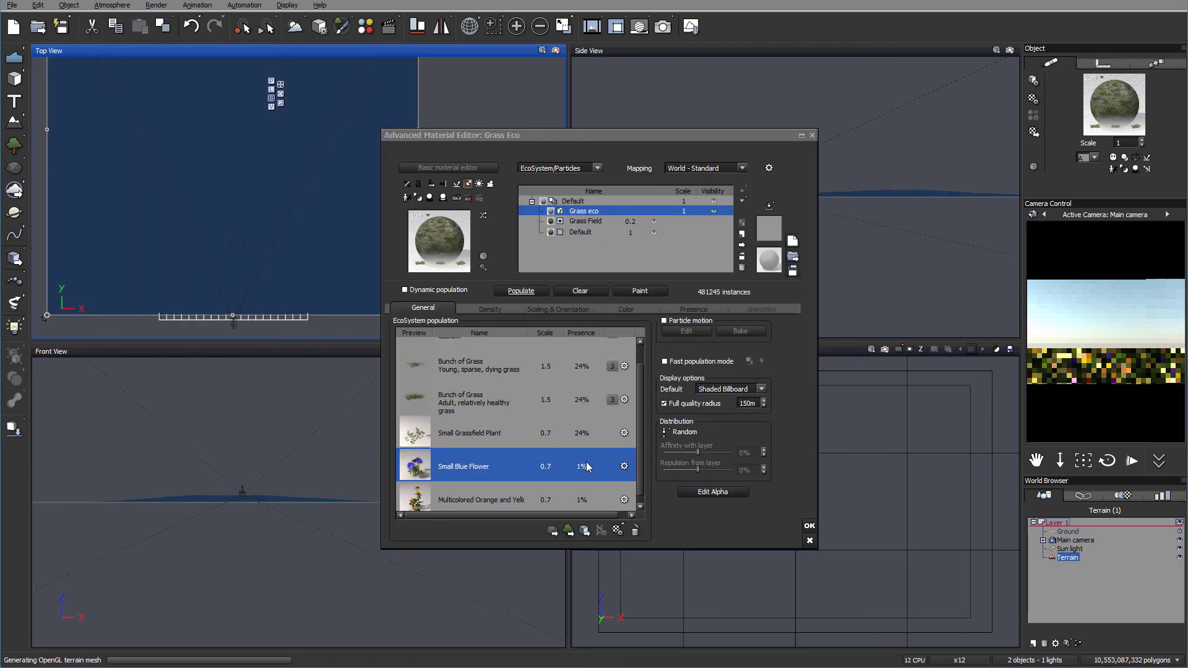
Try presence values of 0 and 0.2 for the Small Blue Flower and Multicolored flowers.
{"action": "left_click", "coordinate": [588, 468]}
{"action": "left_click", "coordinate": [588, 467]}
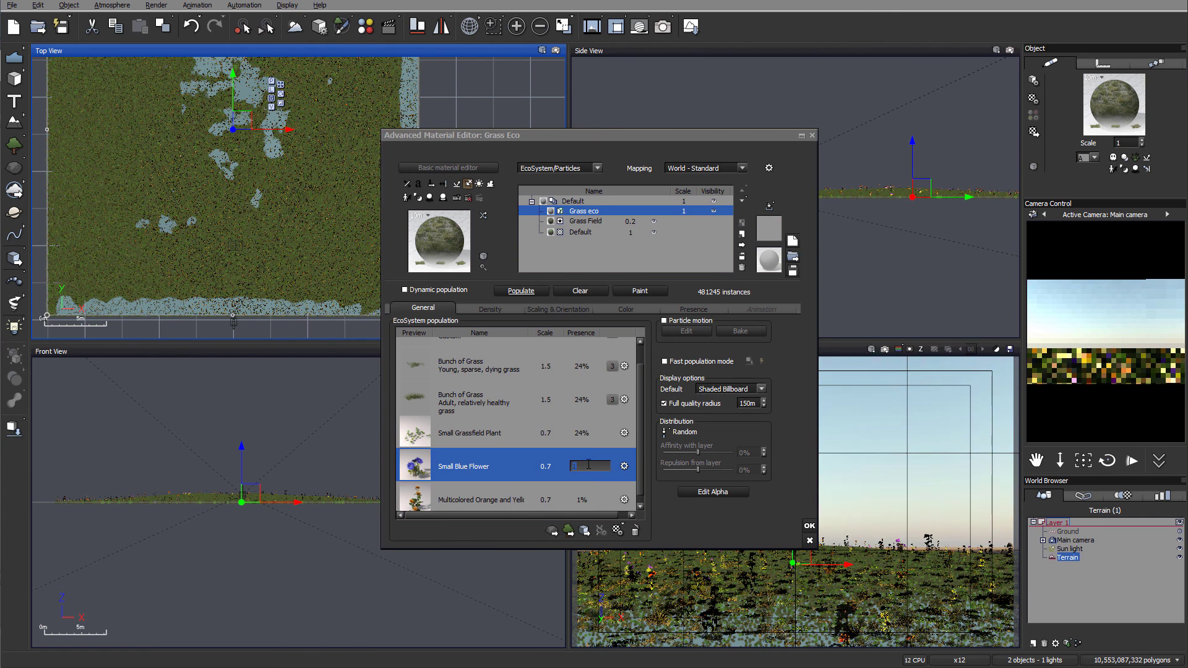
{"action": "type", "text": "0.2"}
{"action": "left_click", "coordinate": [582, 499]}
{"action": "type", "text": "0.2"}
{"action": "left_click", "coordinate": [604, 446]}
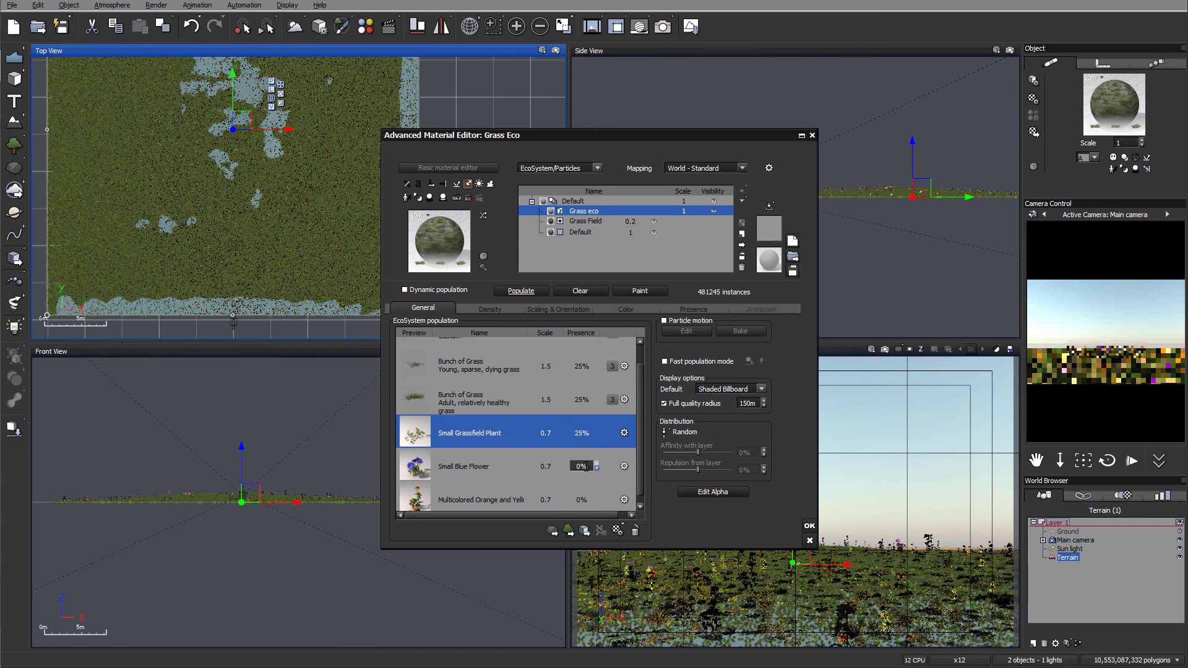
Set both flower presences to 1%, leaving each grass species at 25%.
{"action": "left_click", "coordinate": [572, 476]}
{"action": "type", "text": "1"}
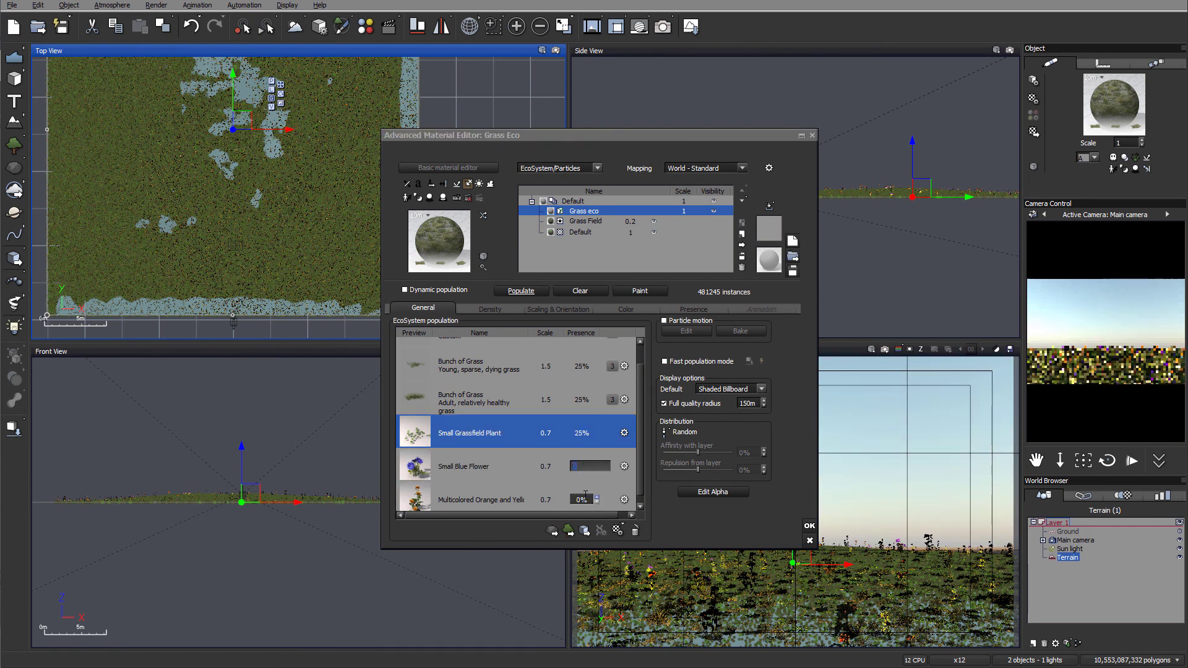
{"action": "left_click", "coordinate": [595, 489]}
{"action": "type", "text": "1"}
{"action": "key", "text": "Return"}
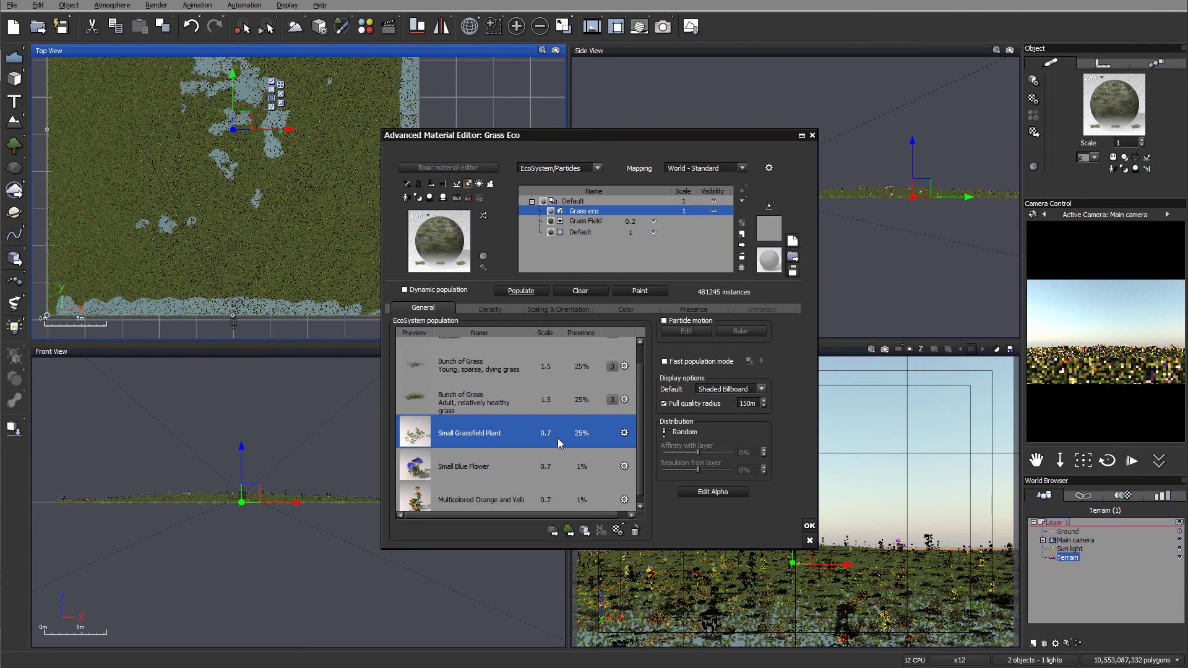
{"action": "left_click", "coordinate": [568, 469]}
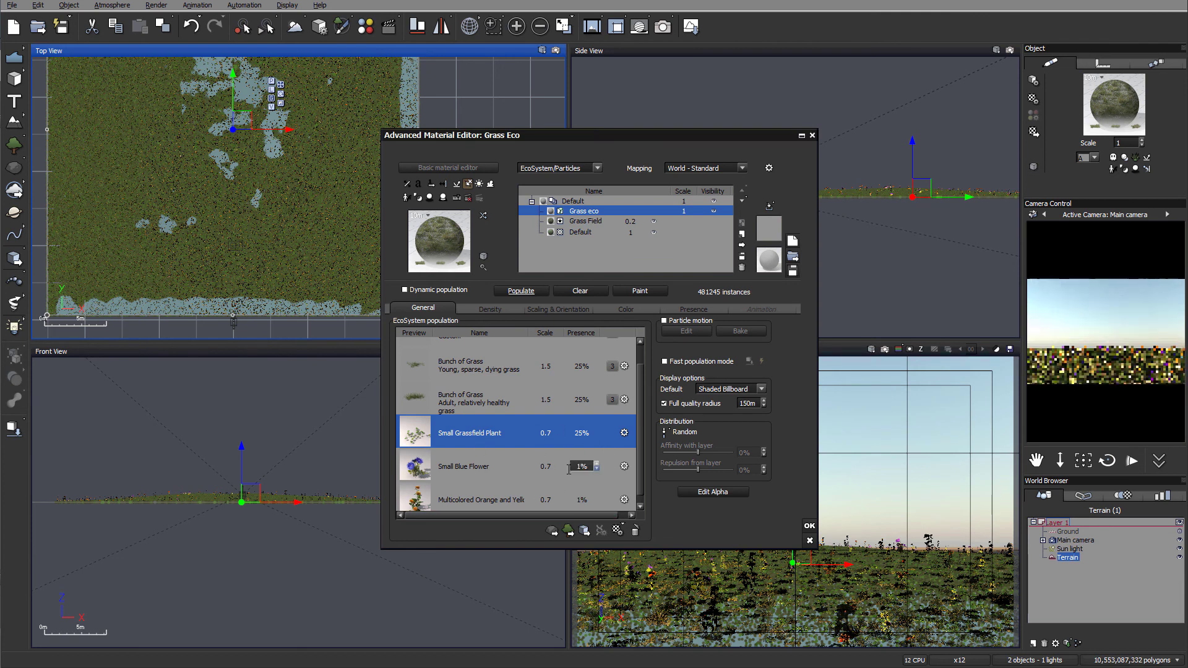
Delete Small Blue Flower and the Multicolored Orange and Yellow flower from the Grass eco population.
{"action": "left_click", "coordinate": [492, 464]}
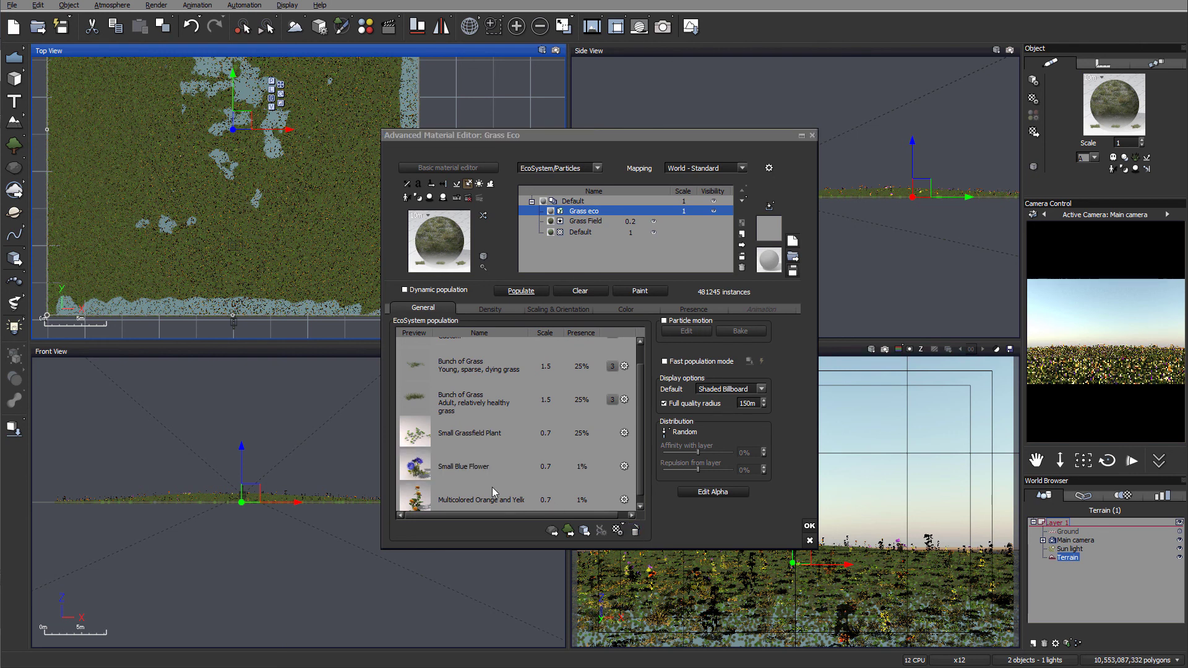
{"action": "left_click", "coordinate": [470, 470]}
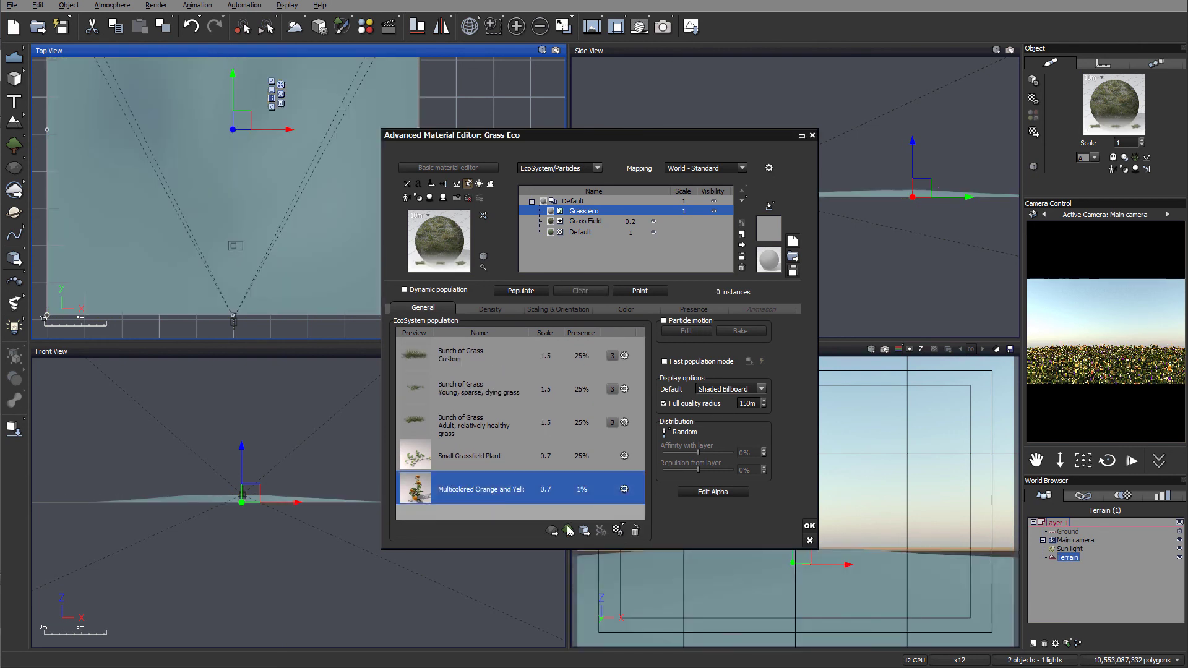
{"action": "left_click", "coordinate": [634, 532]}
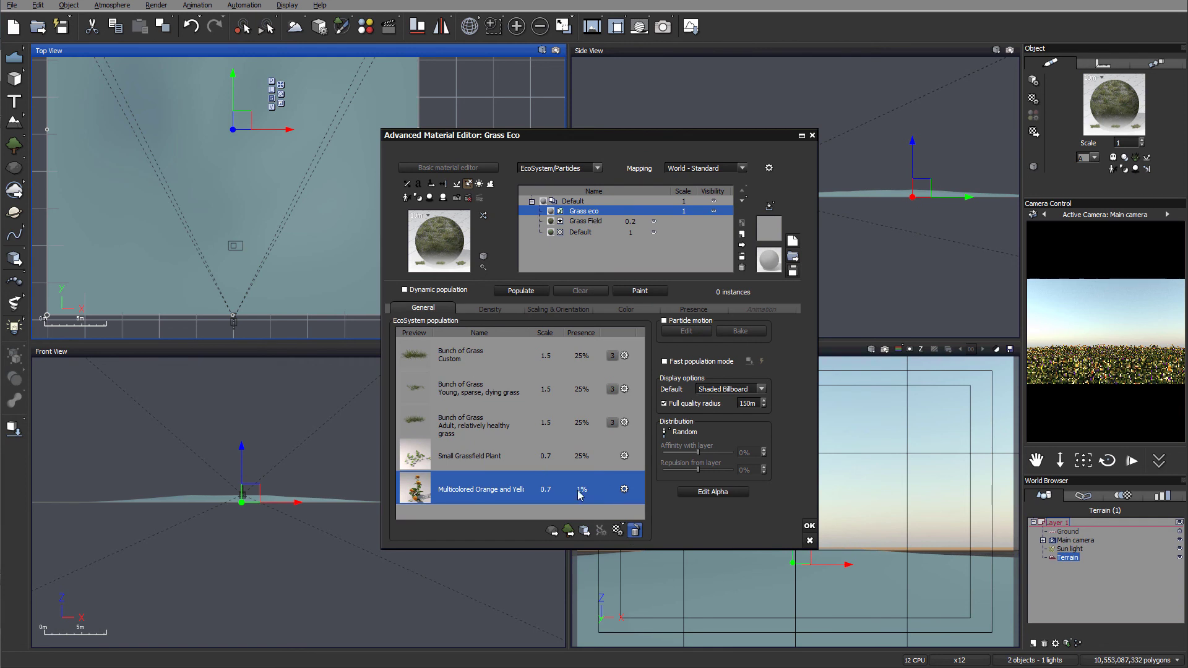
{"action": "left_click", "coordinate": [465, 474]}
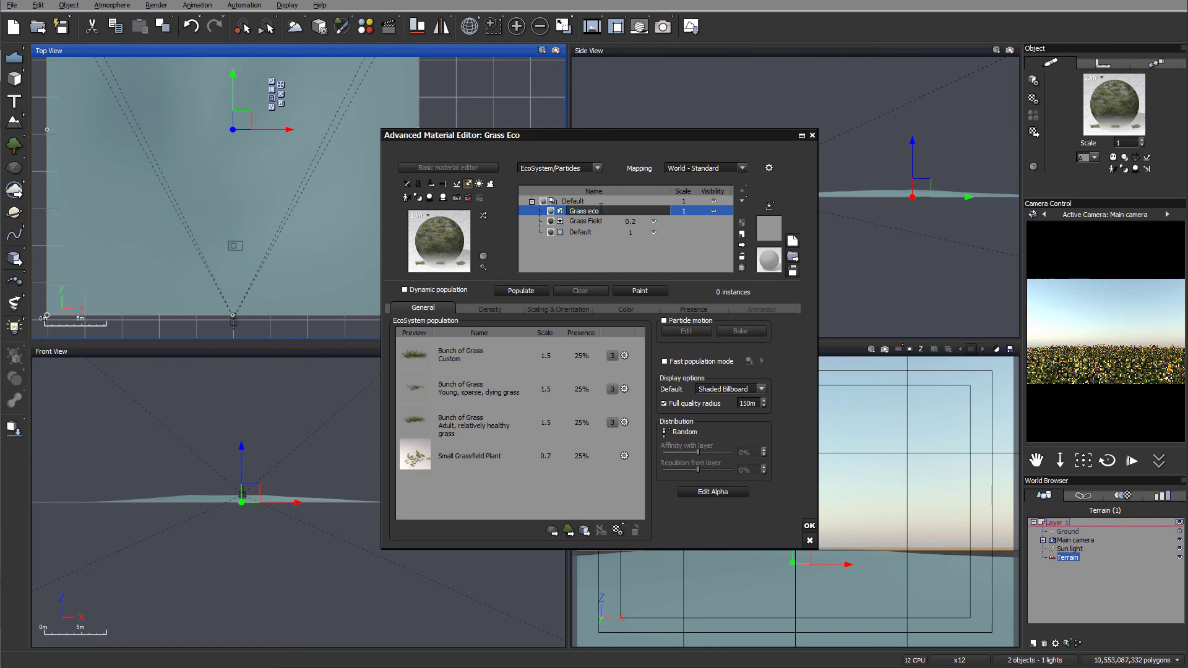
Add a new material layer named 'Flowers' and make it an EcoSystem.
{"action": "left_click", "coordinate": [741, 234]}
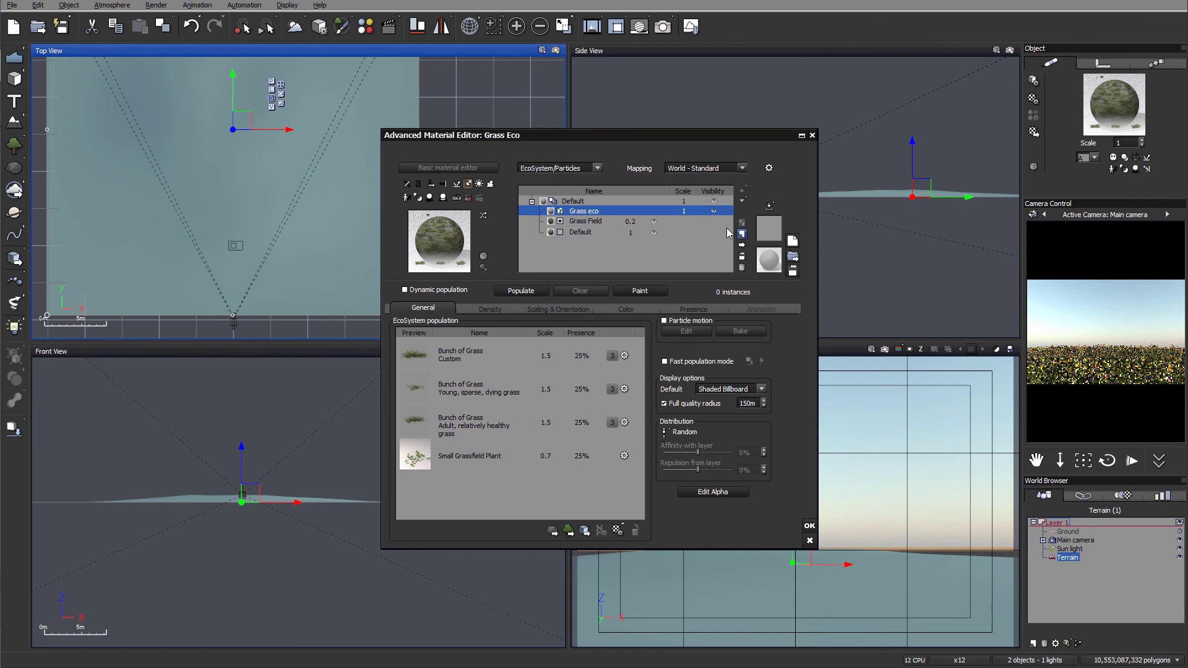
{"action": "double_click", "coordinate": [606, 211]}
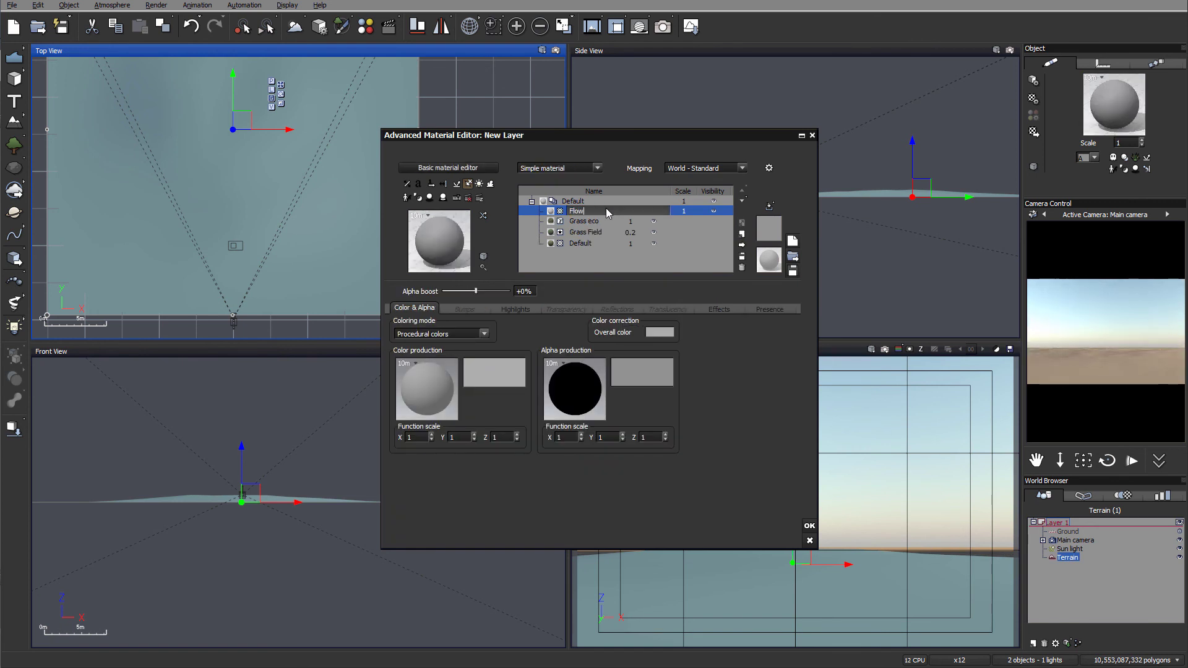
{"action": "type", "text": "Flowers"}
{"action": "left_click", "coordinate": [598, 168]}
{"action": "left_click", "coordinate": [550, 223]}
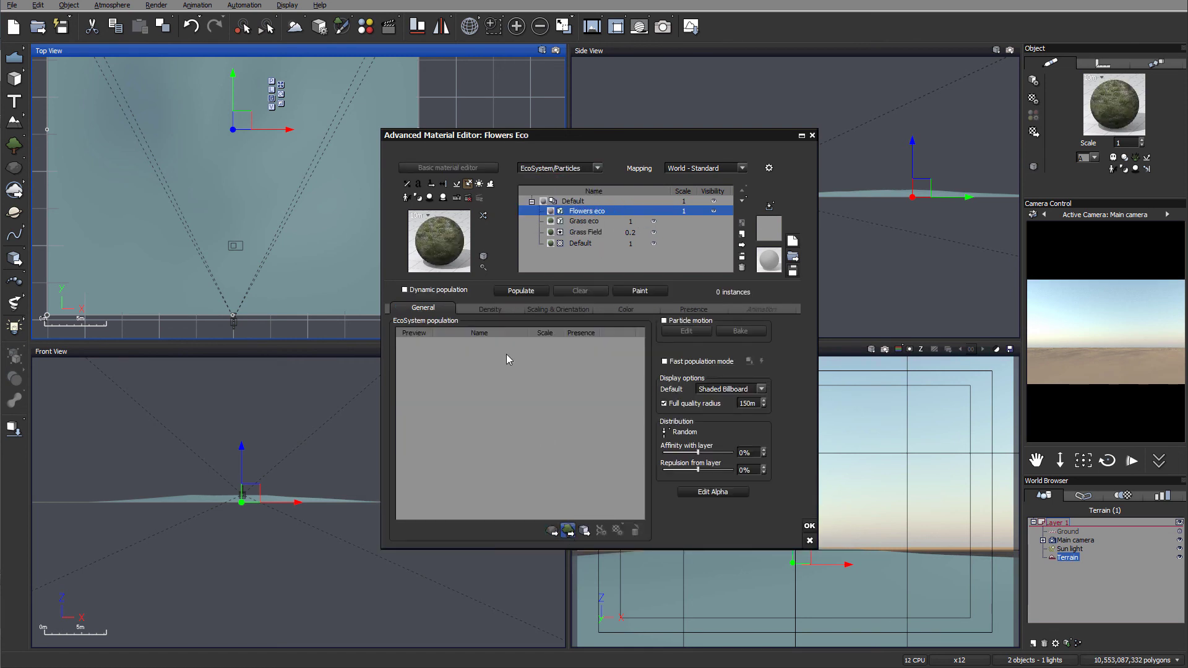
Add Small Blue Flower and the multicoloured orange and yellow flower to its population.
{"action": "double_click", "coordinate": [509, 359]}
{"action": "double_click", "coordinate": [344, 458]}
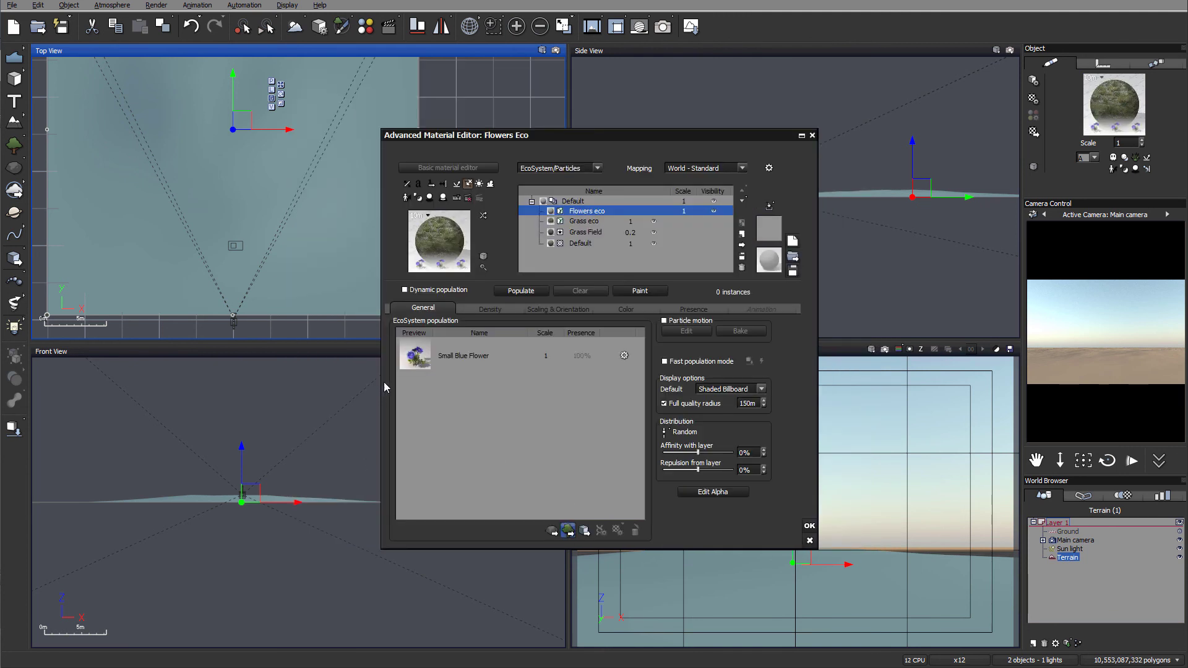
{"action": "double_click", "coordinate": [433, 396]}
{"action": "double_click", "coordinate": [349, 368]}
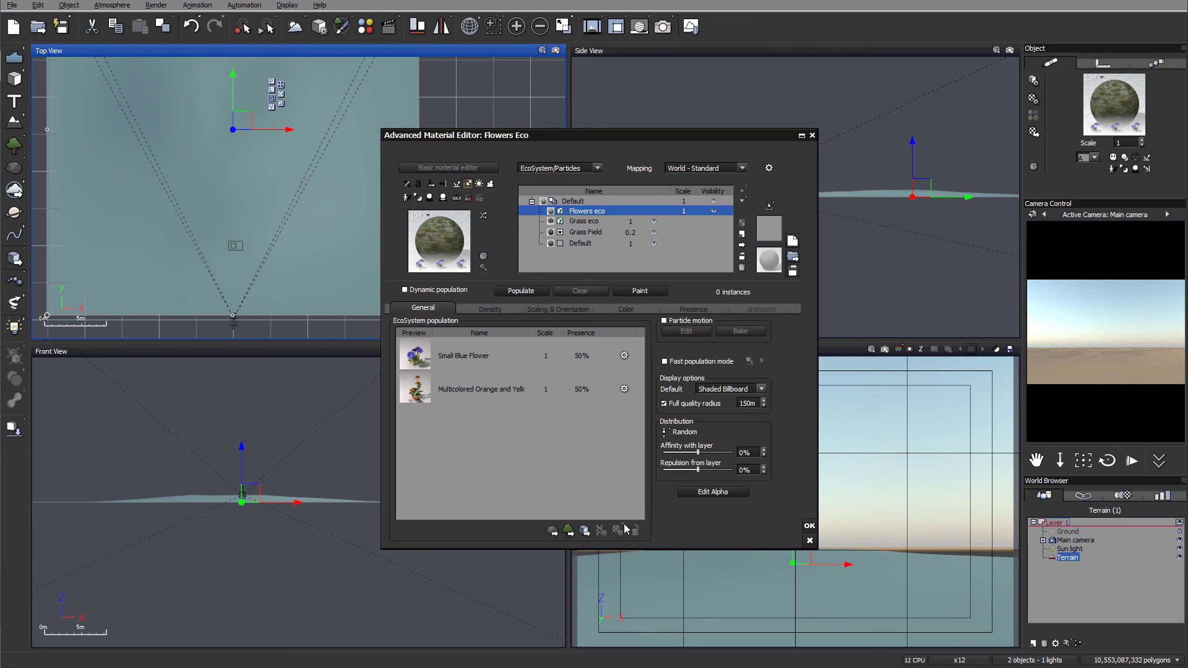
{"action": "left_click", "coordinate": [568, 531]}
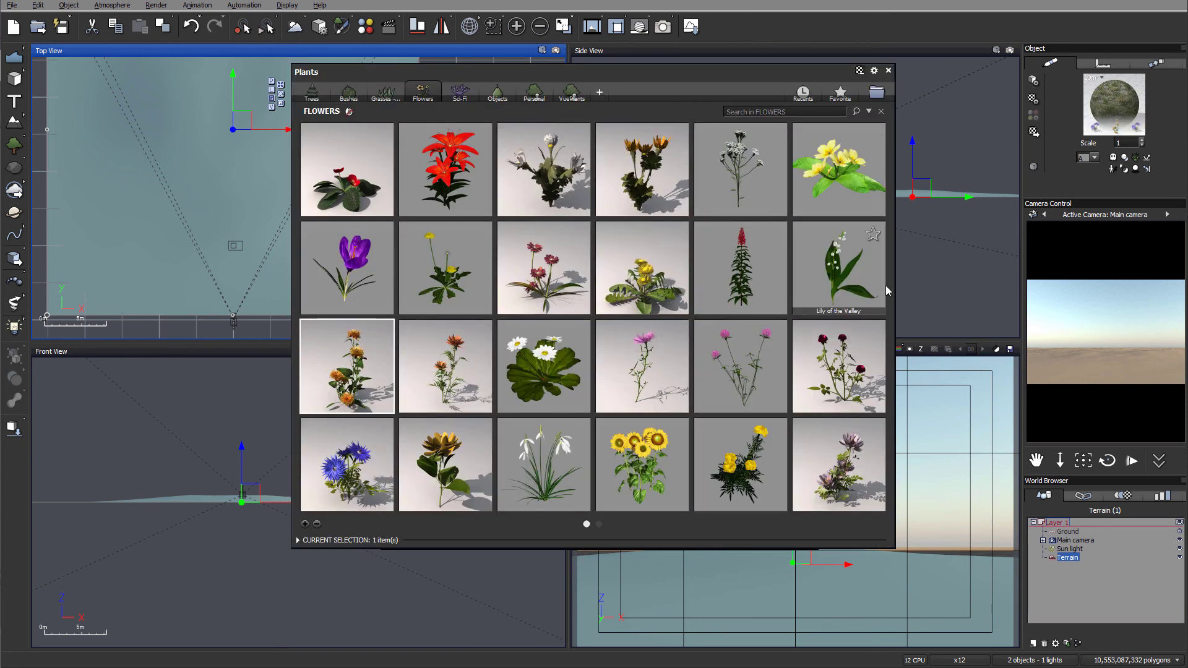
{"action": "mouse_move", "coordinate": [389, 331]}
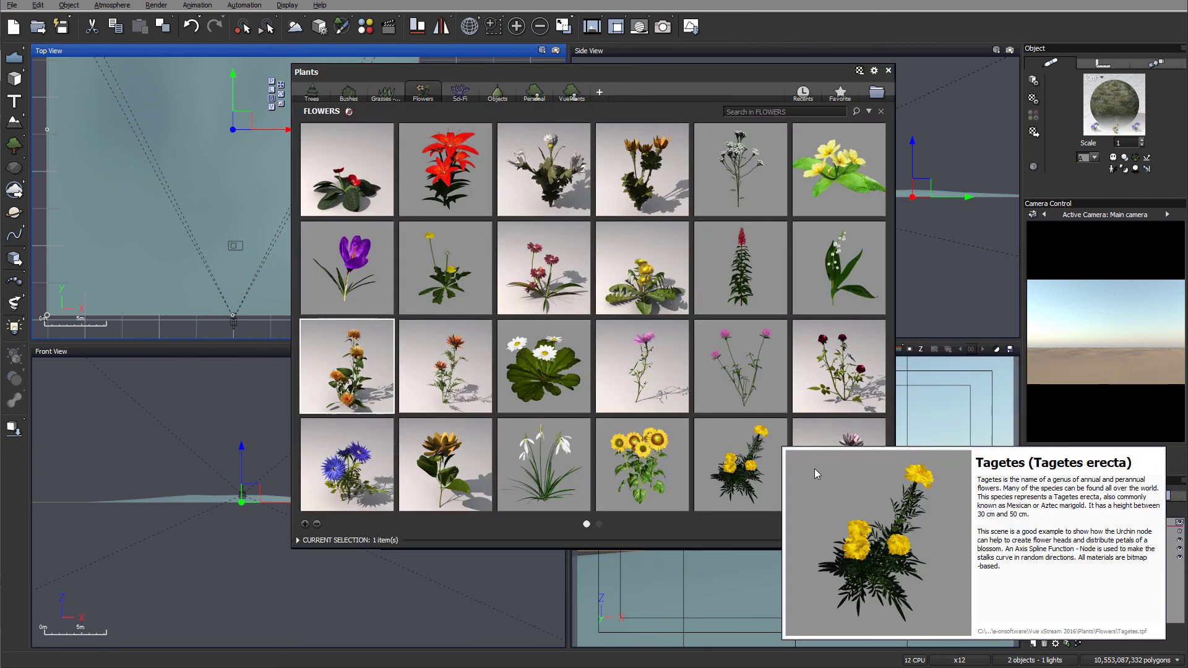
{"action": "mouse_move", "coordinate": [730, 336]}
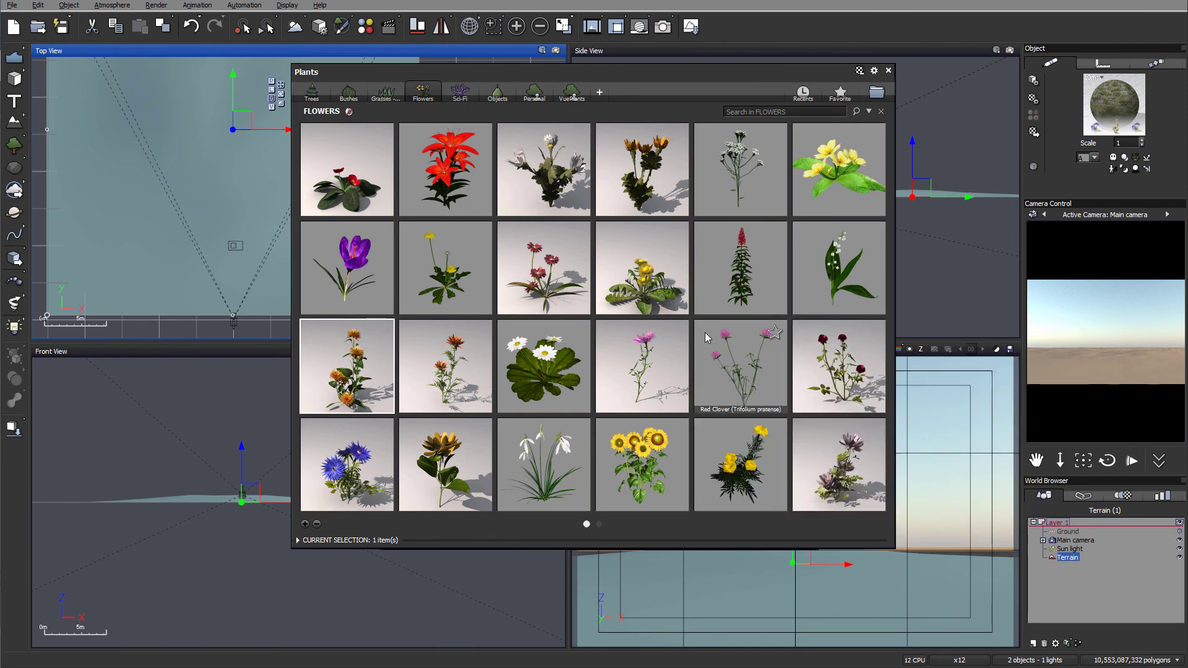
{"action": "key", "text": "Return"}
{"action": "left_click", "coordinate": [826, 354]}
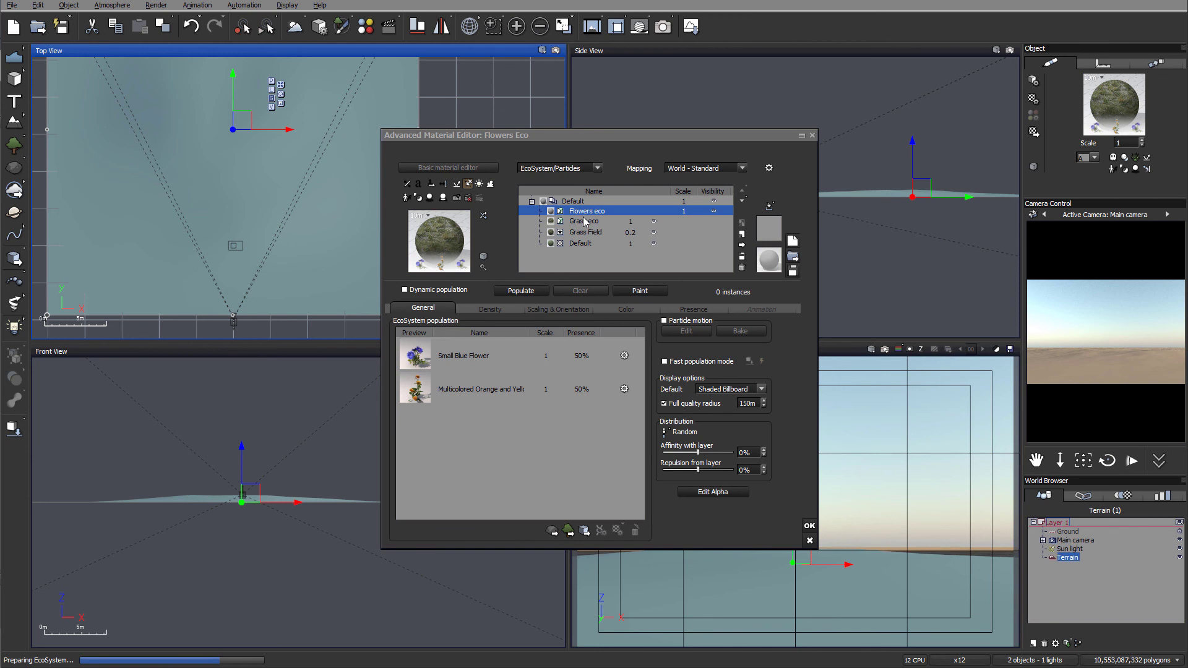
Select the Grass eco layer and populate the terrain to 450610 instances.
{"action": "left_click", "coordinate": [603, 227]}
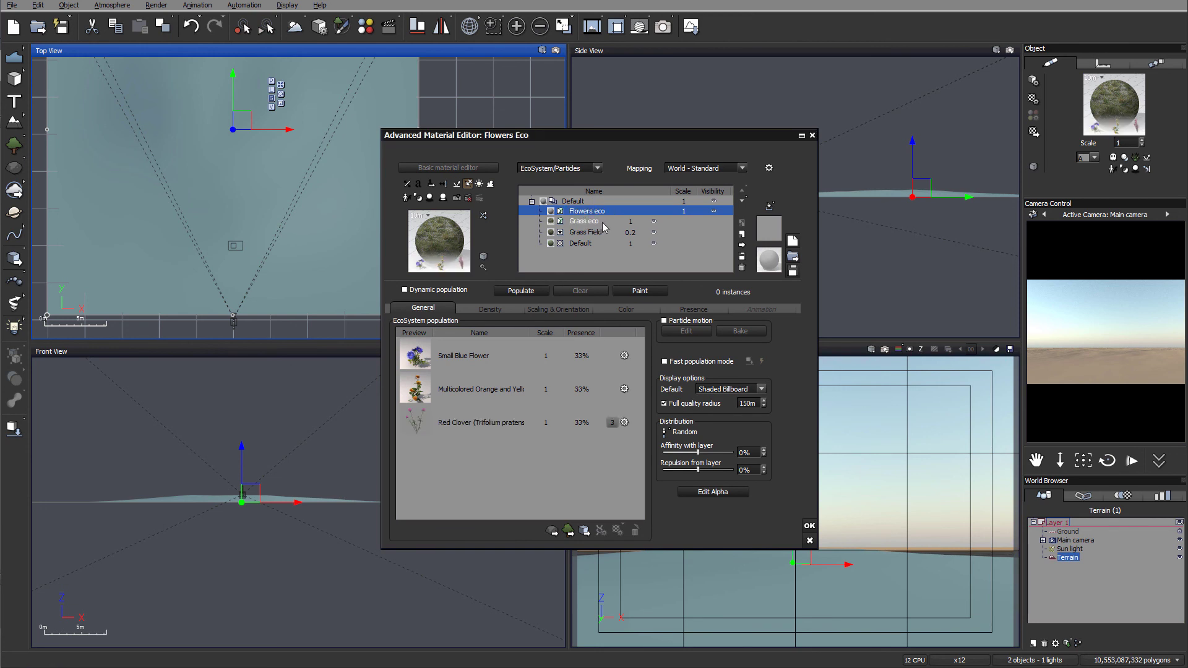
{"action": "left_click", "coordinate": [604, 228]}
{"action": "left_click", "coordinate": [498, 291]}
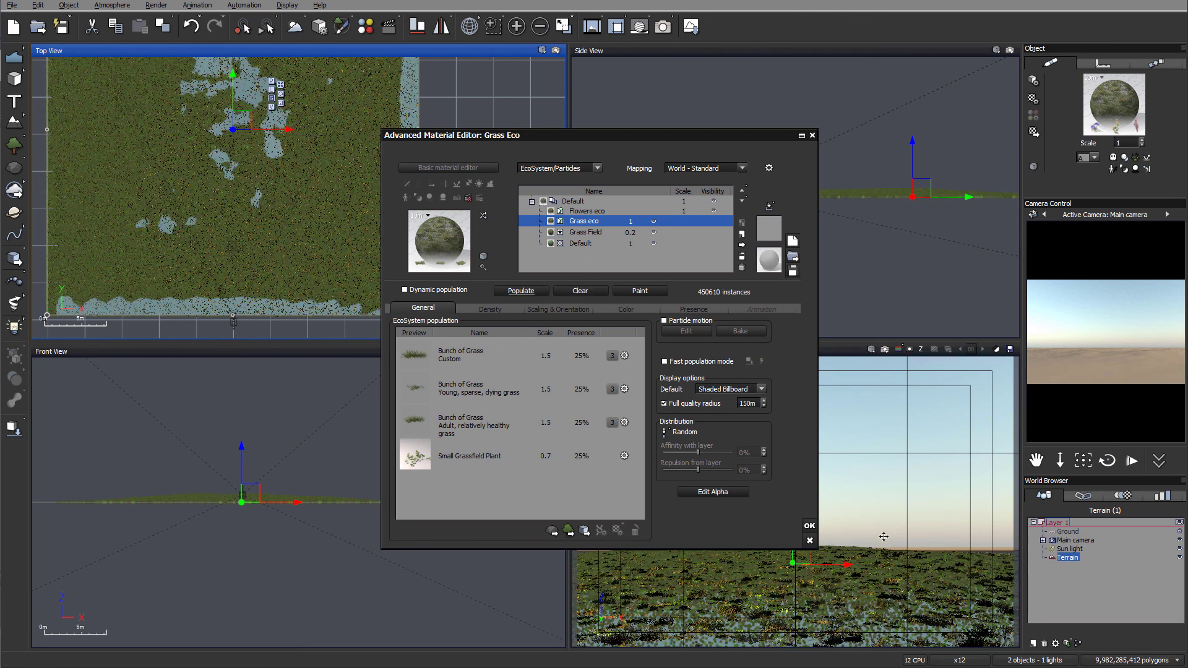
Set Flowers eco density to 2% and overall scaling to 0.314, then populate the flowers.
{"action": "left_click", "coordinate": [623, 211]}
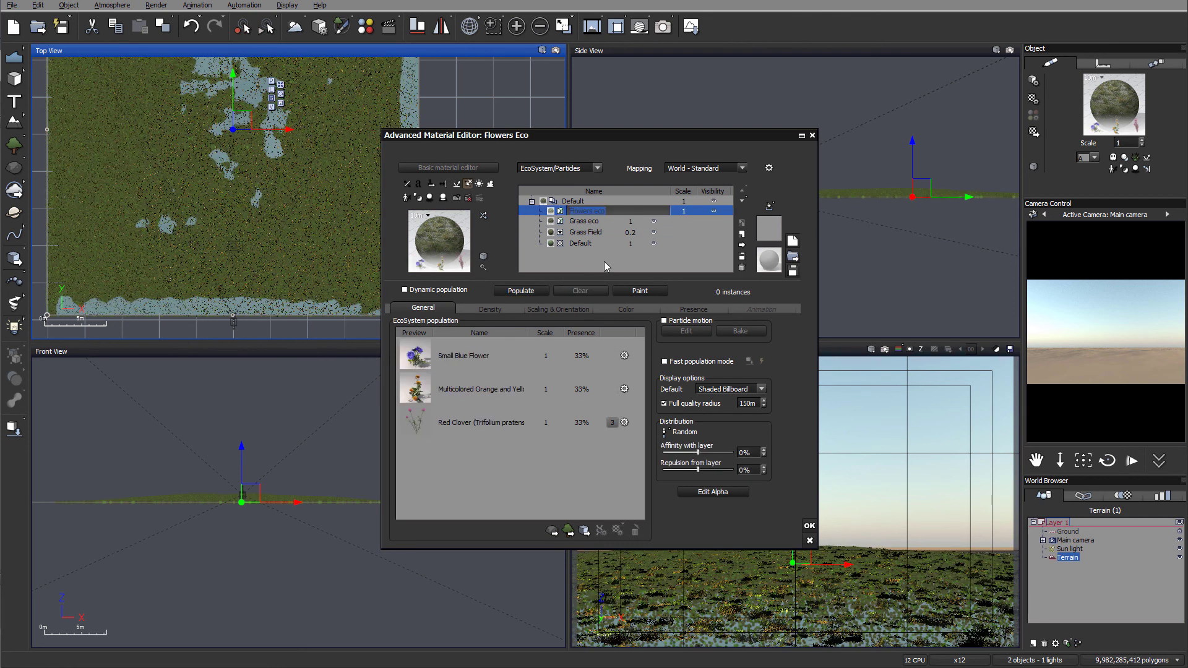
{"action": "left_click", "coordinate": [494, 308]}
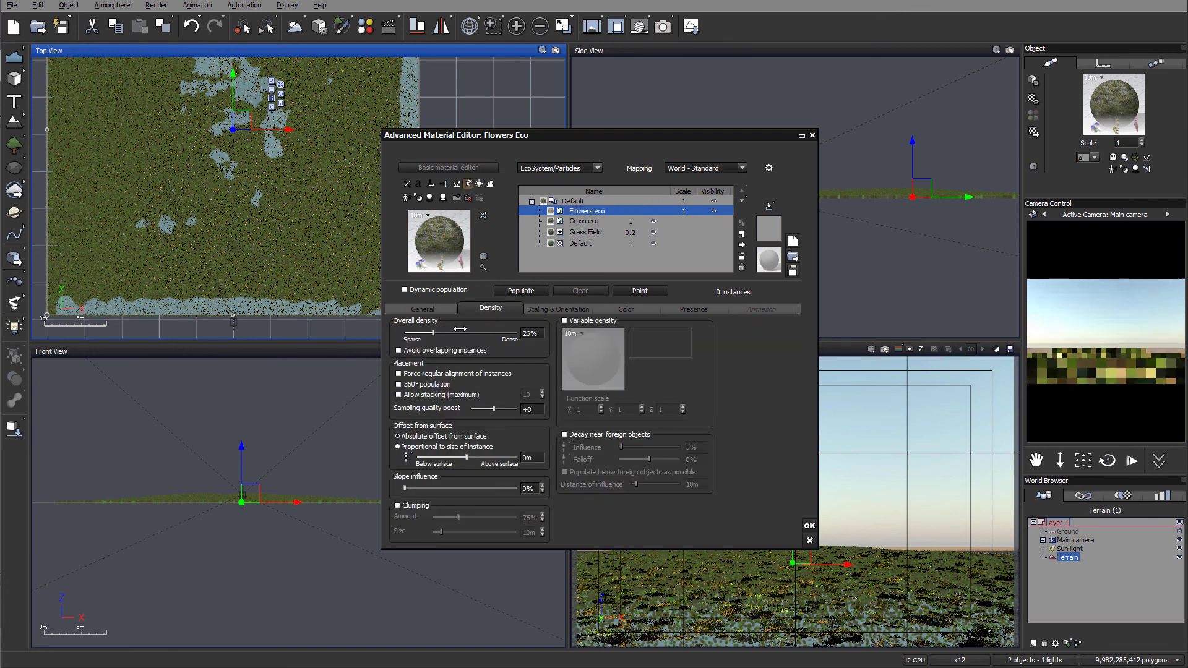
{"action": "left_click_drag", "start_coordinate": [459, 329], "coordinate": [434, 331]}
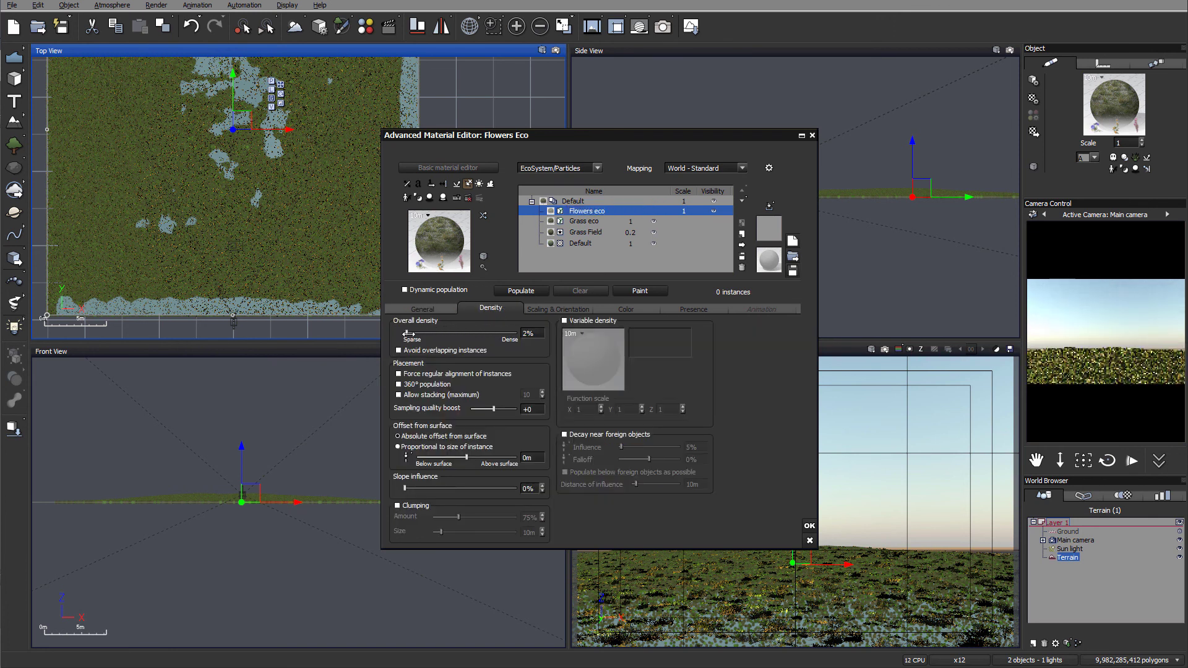
{"action": "left_click", "coordinate": [552, 309]}
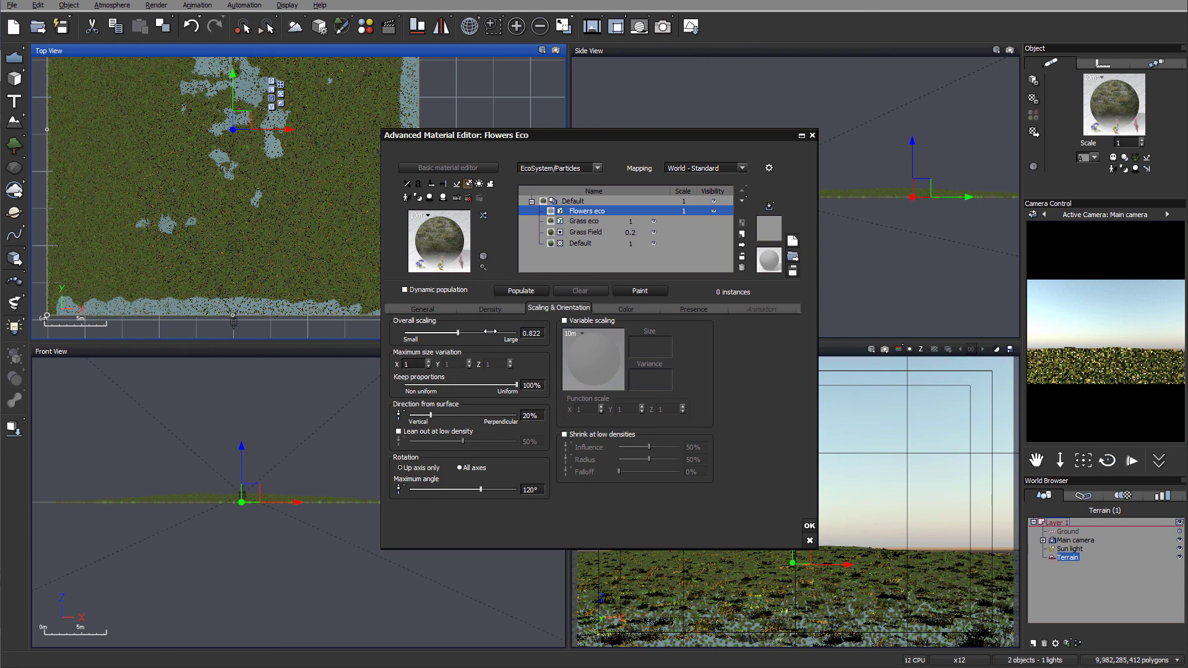
{"action": "left_click_drag", "start_coordinate": [490, 331], "coordinate": [481, 330]}
{"action": "left_click", "coordinate": [520, 290]}
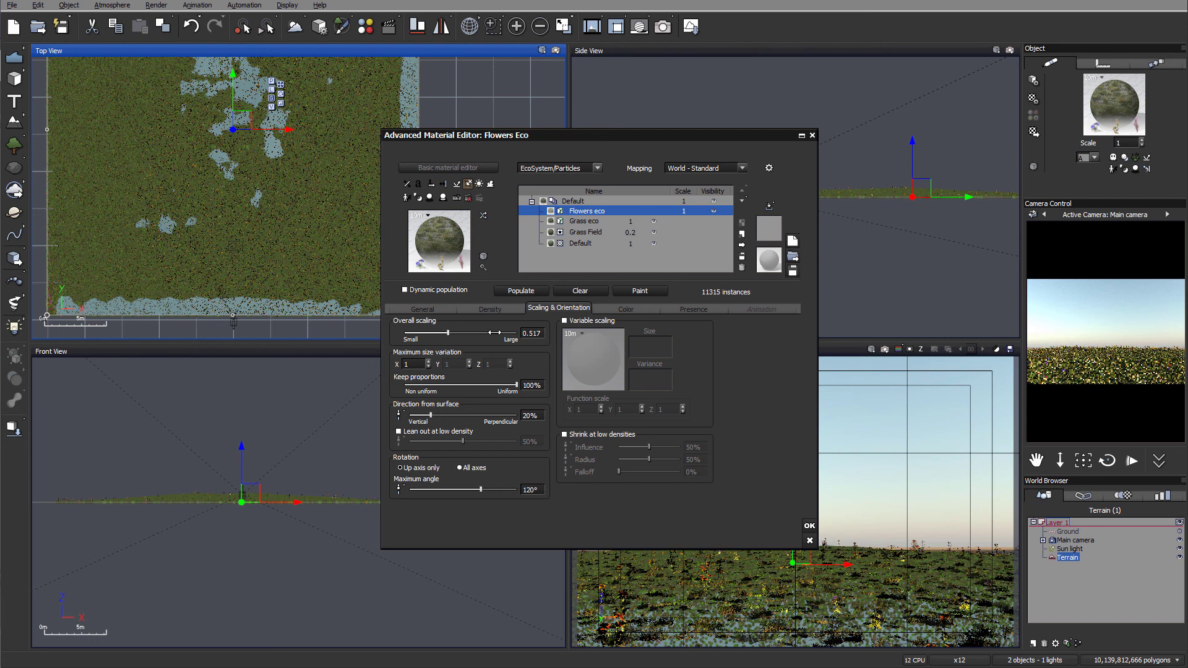
{"action": "left_click_drag", "start_coordinate": [493, 332], "coordinate": [484, 330]}
{"action": "left_click", "coordinate": [530, 292]}
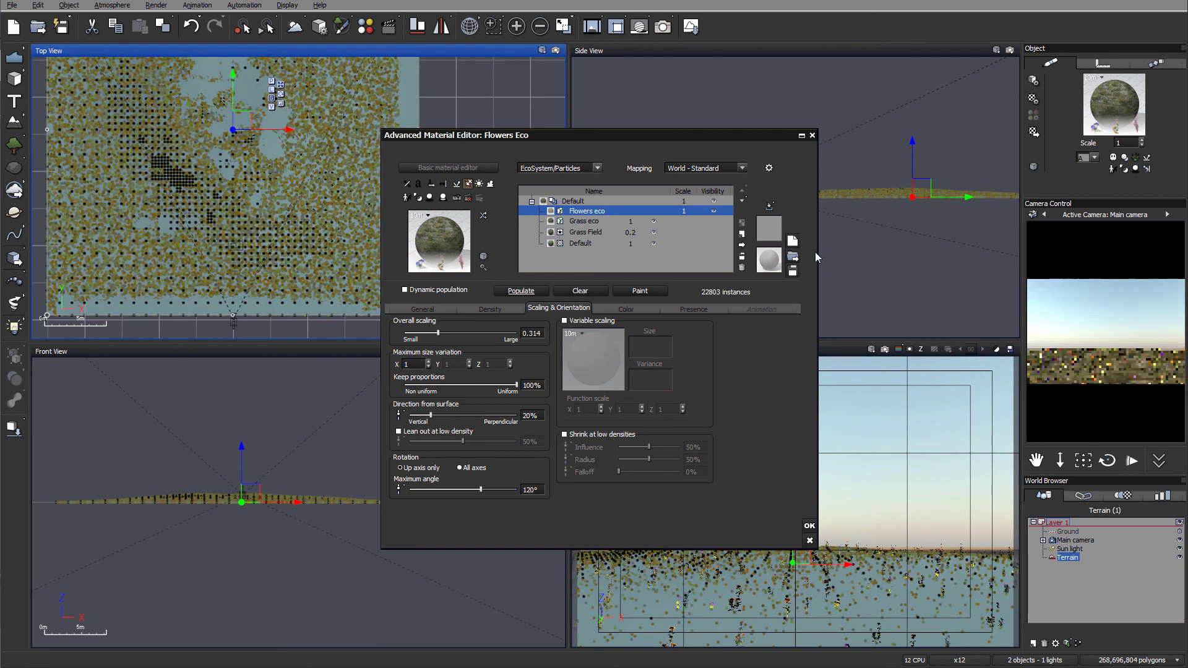
Repopulate the Grass eco layer to 450610 instances.
{"action": "left_click", "coordinate": [638, 219]}
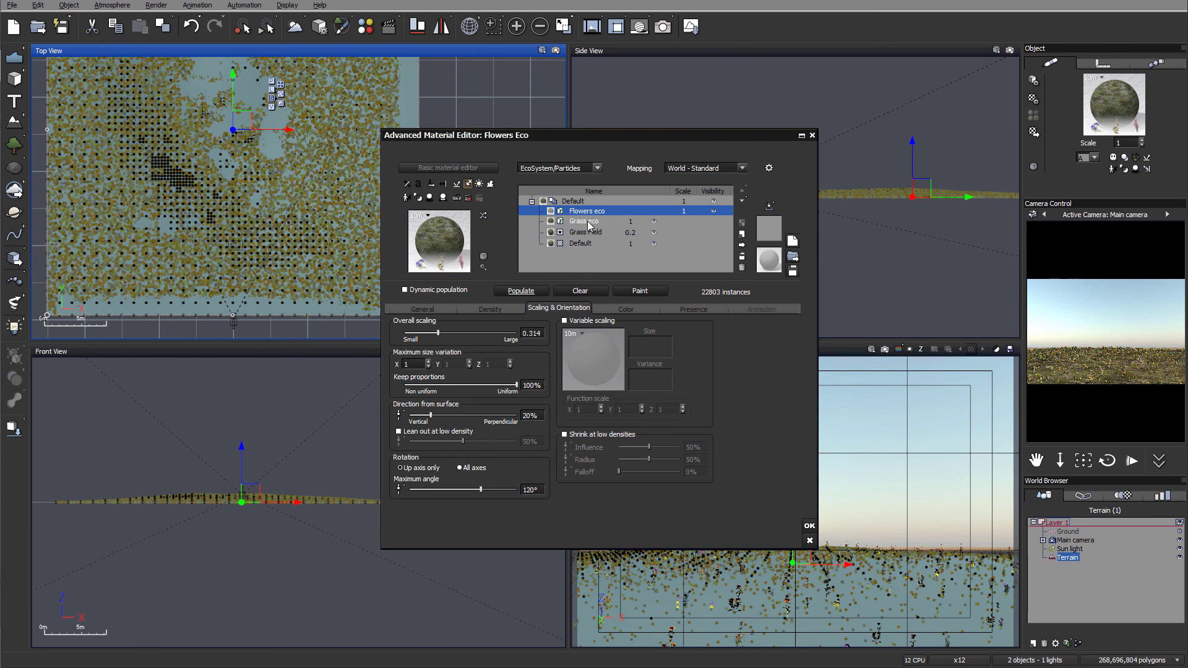
{"action": "left_click", "coordinate": [588, 221]}
{"action": "left_click", "coordinate": [521, 290]}
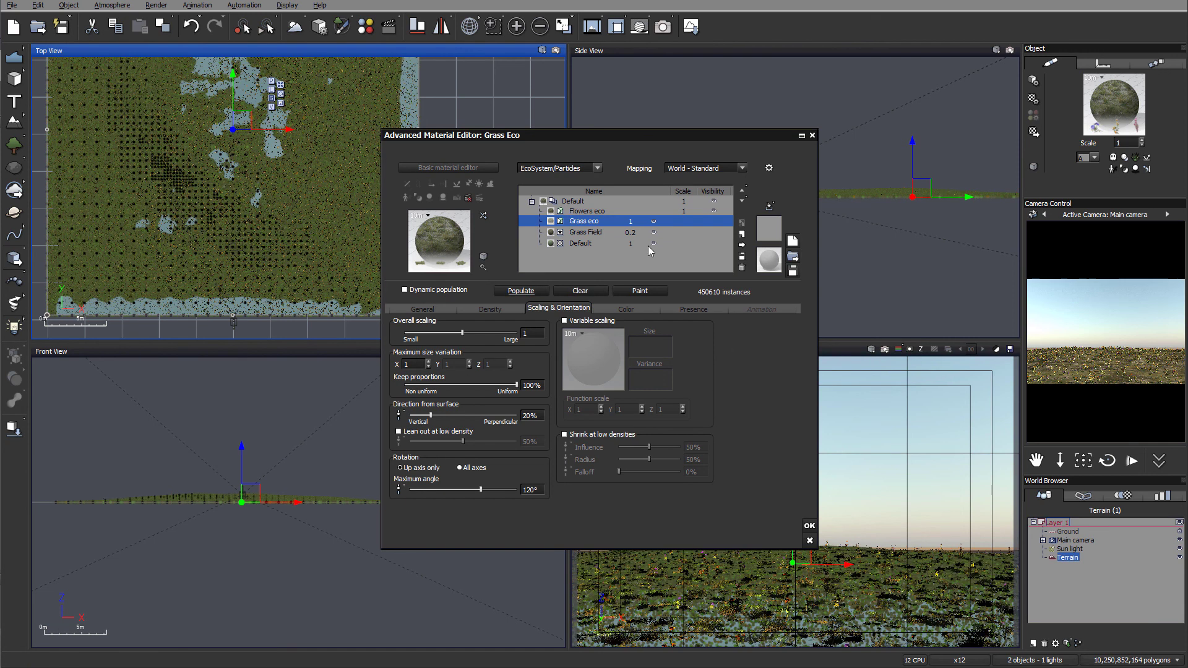
Render the grass and flower field from the main camera, stop it, and close the render.
{"action": "left_click", "coordinate": [662, 26]}
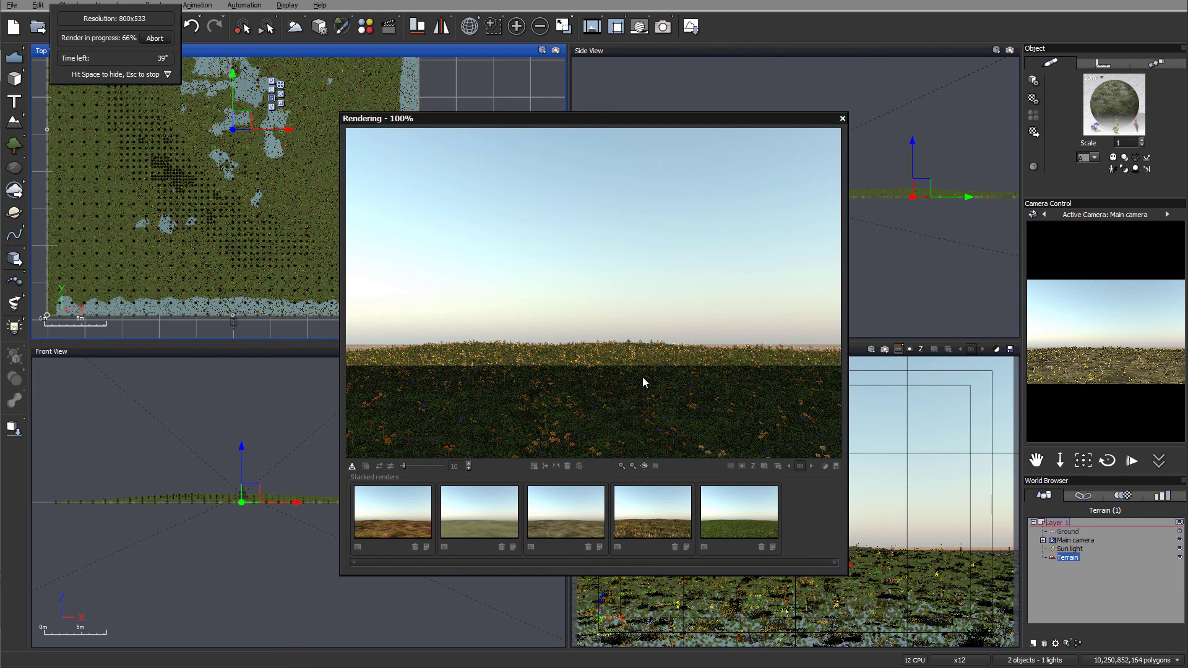
{"action": "key", "text": "Escape"}
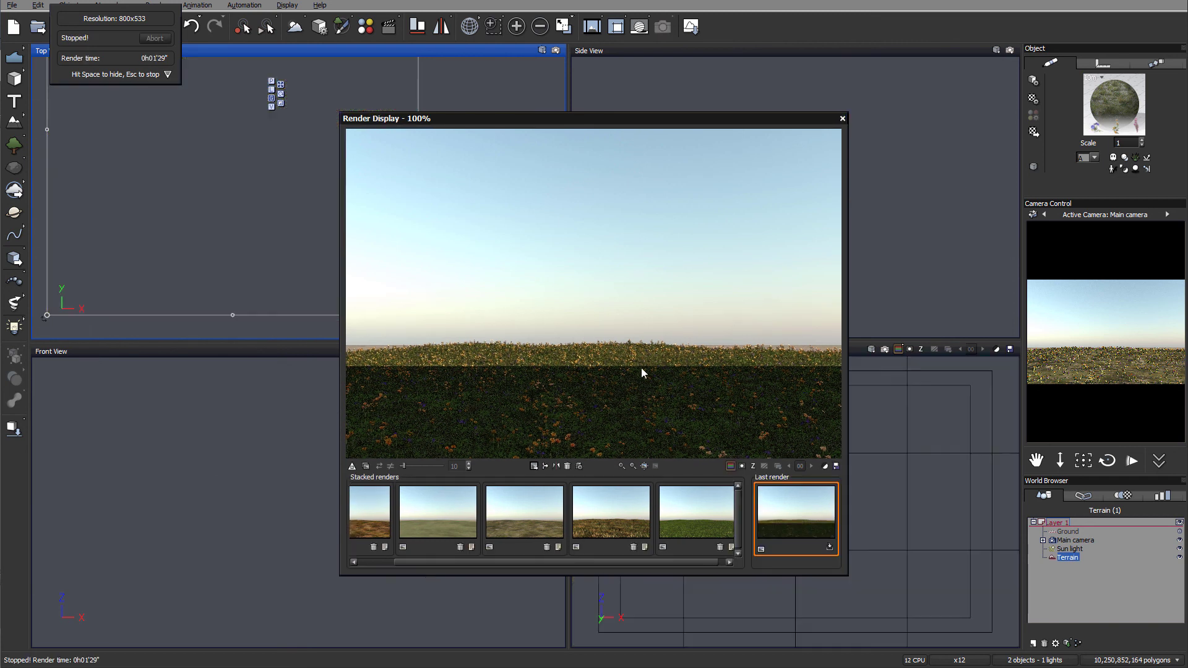
{"action": "left_click", "coordinate": [842, 119]}
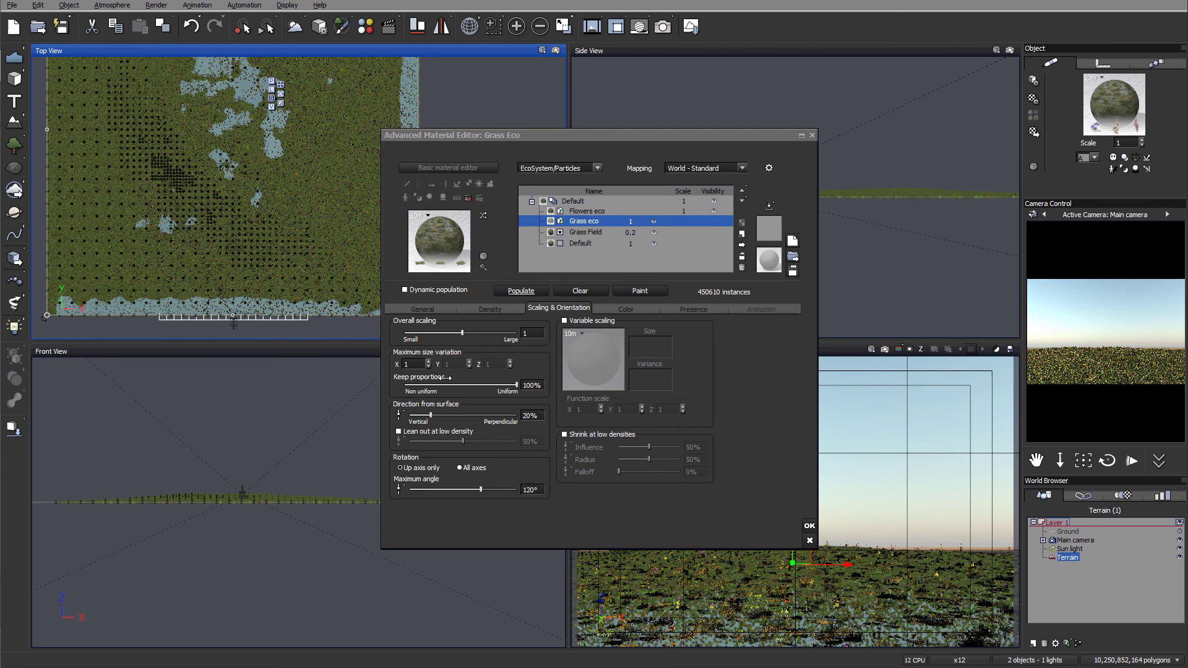
Enable Grass eco clumping at 4m size and 62% amount, repopulating to 253440 instances.
{"action": "left_click", "coordinate": [499, 311]}
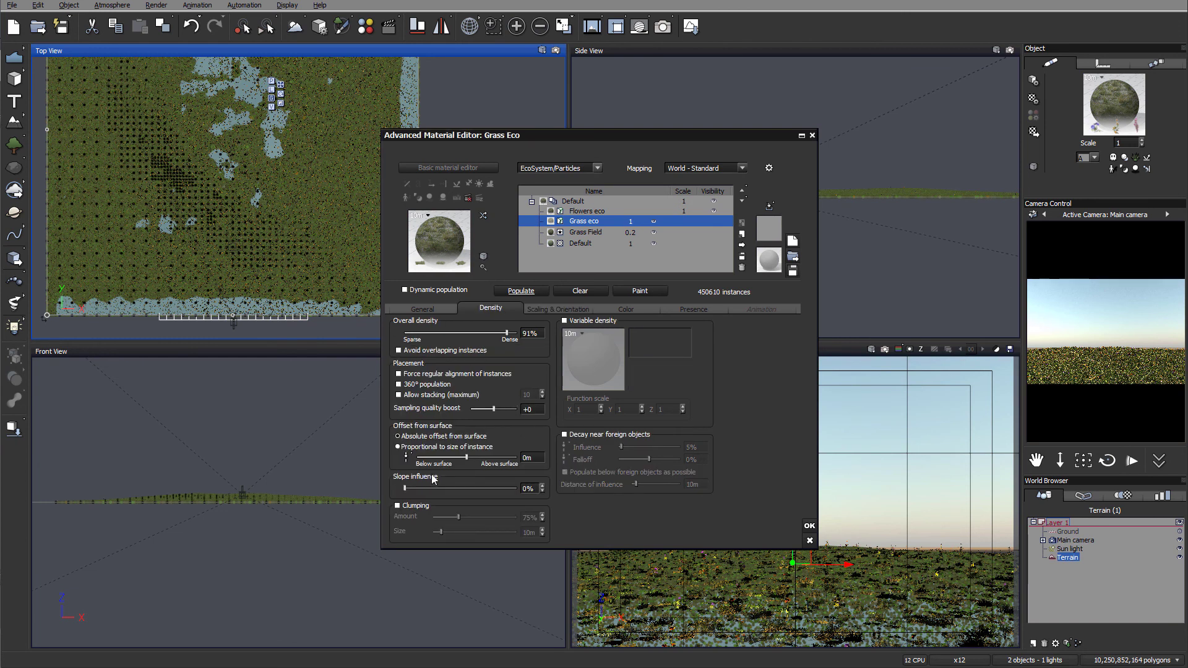
{"action": "left_click", "coordinate": [407, 507]}
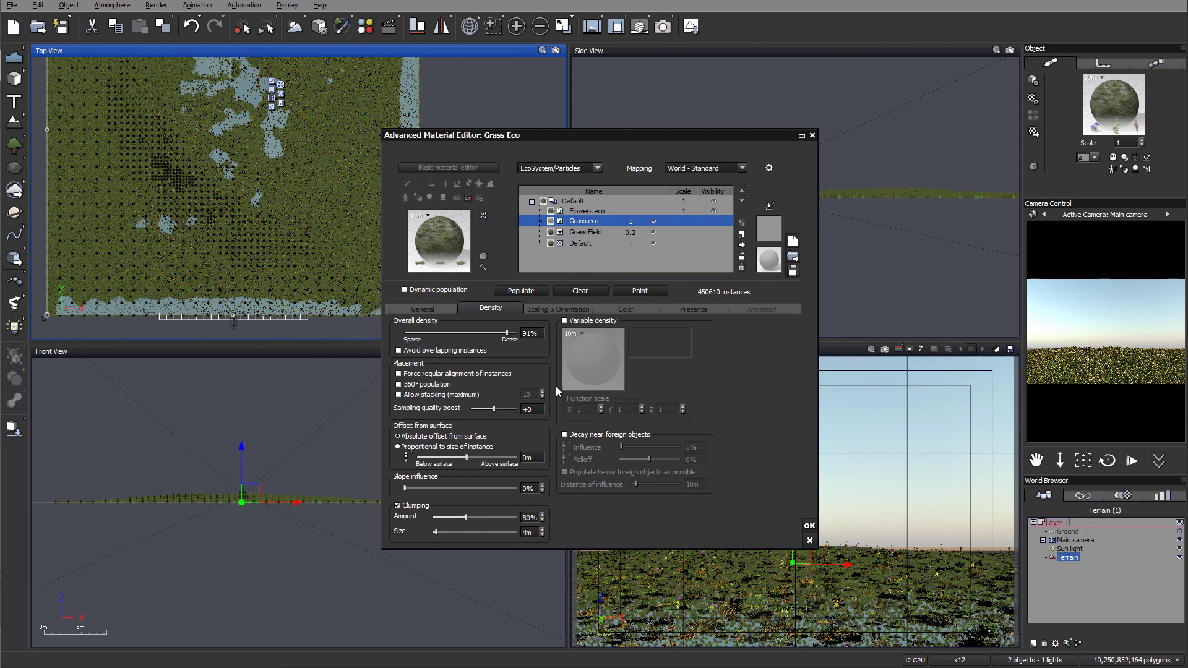
{"action": "left_click", "coordinate": [521, 291]}
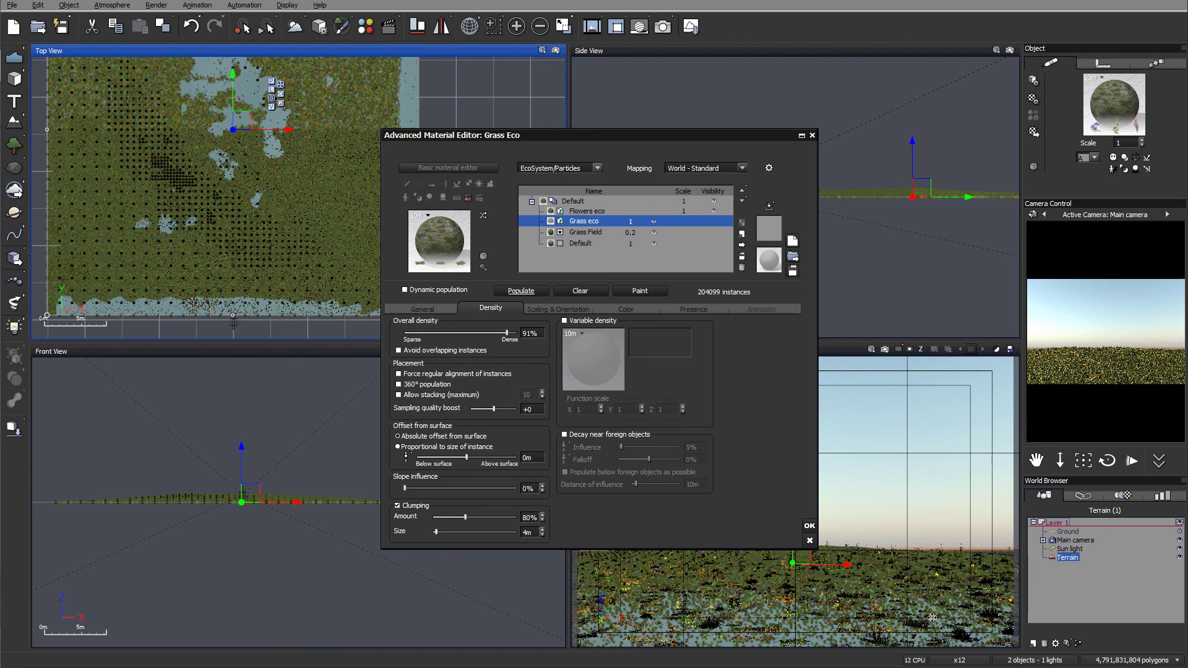
{"action": "left_click_drag", "start_coordinate": [496, 513], "coordinate": [489, 512]}
{"action": "left_click", "coordinate": [521, 291]}
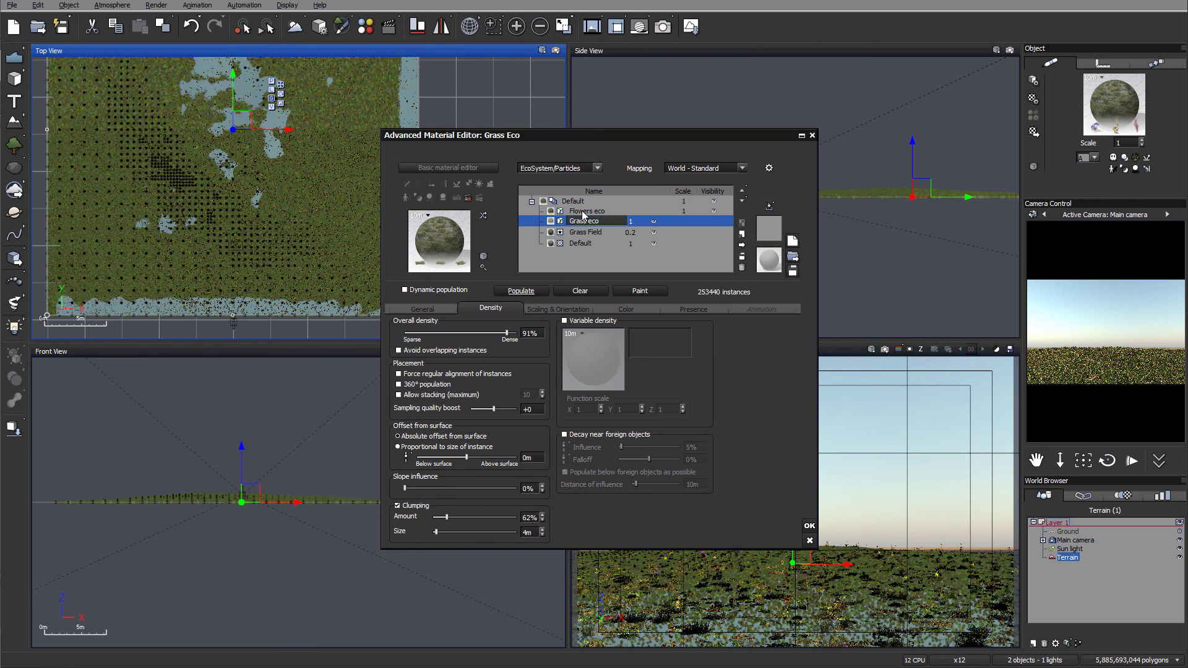
Enable Flowers eco clumping at 95% amount and 7m size, then repopulate the flowers.
{"action": "left_click", "coordinate": [621, 211]}
{"action": "left_click", "coordinate": [622, 210]}
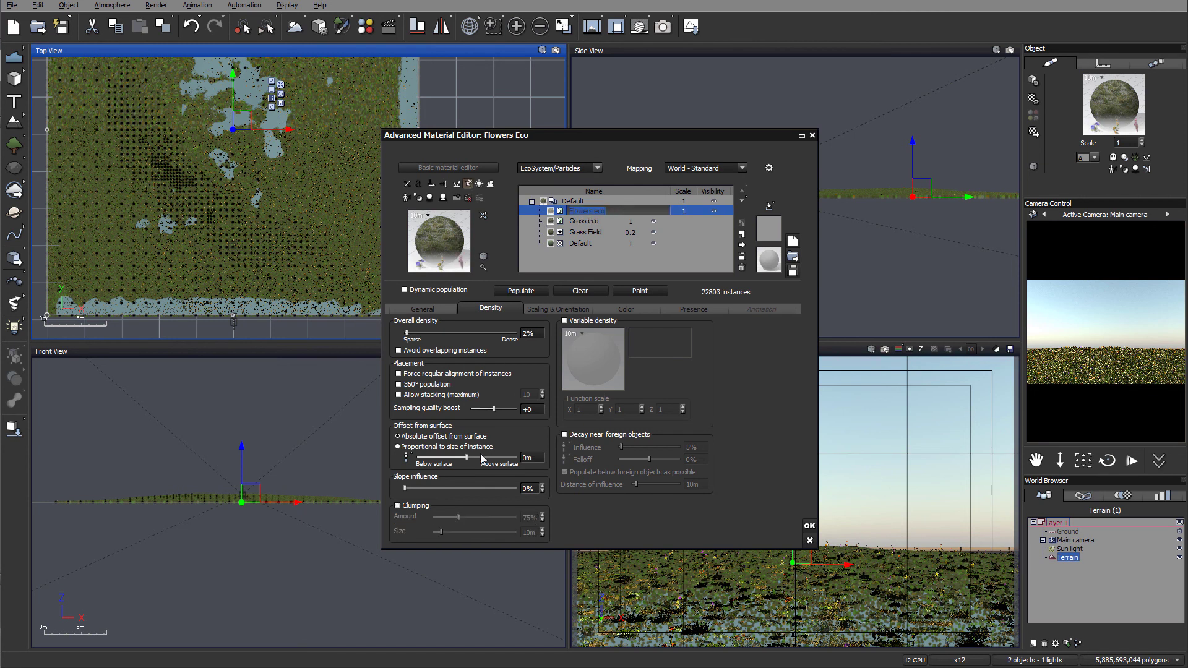
{"action": "left_click", "coordinate": [459, 511]}
{"action": "mouse_move", "coordinate": [459, 511]}
{"action": "left_mouse_down"}
{"action": "mouse_move", "coordinate": [491, 517]}
{"action": "mouse_move", "coordinate": [462, 531]}
{"action": "left_mouse_up"}
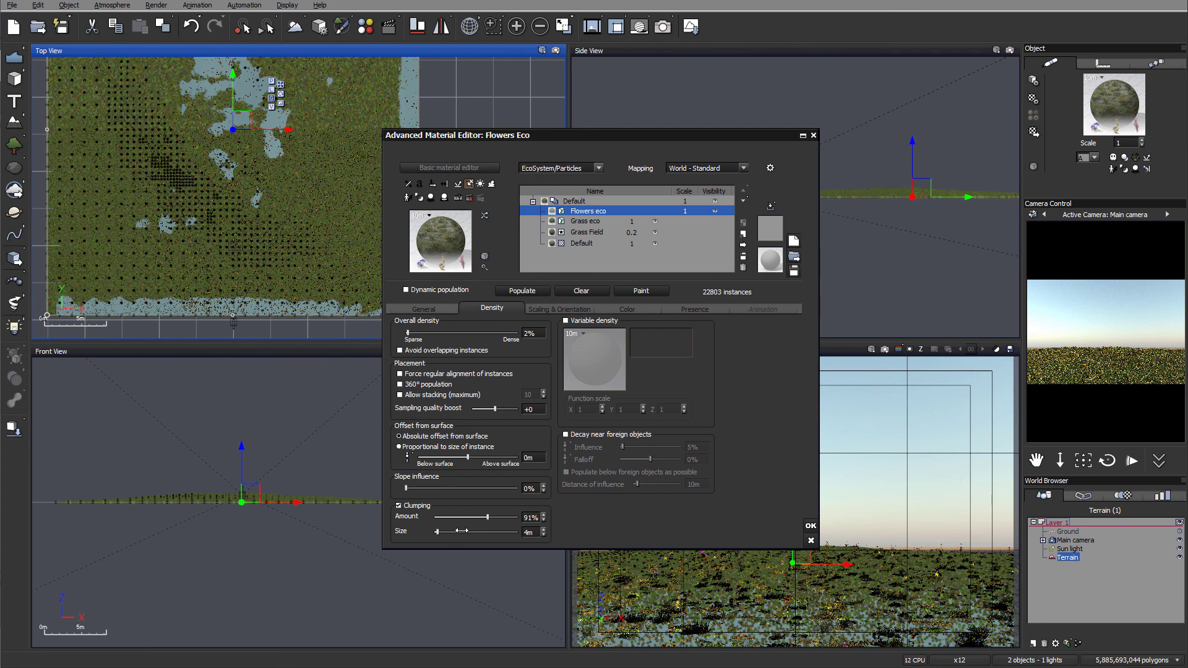
{"action": "left_click", "coordinate": [514, 293]}
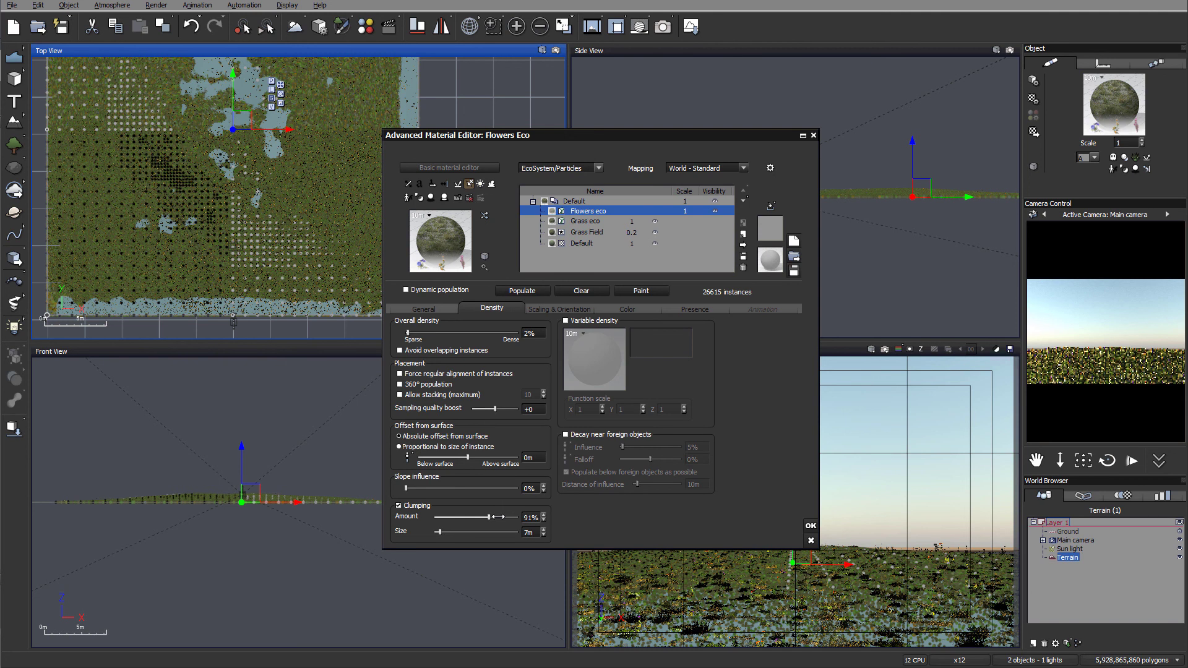
{"action": "left_click_drag", "start_coordinate": [489, 517], "coordinate": [507, 517]}
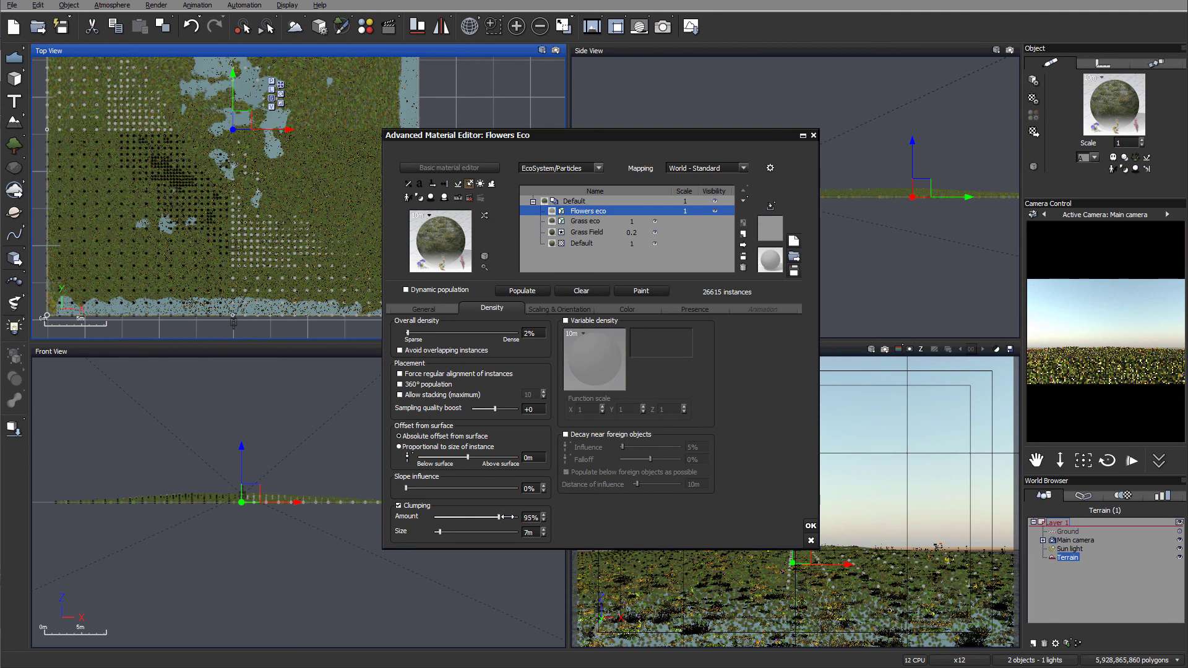
{"action": "left_click", "coordinate": [522, 291]}
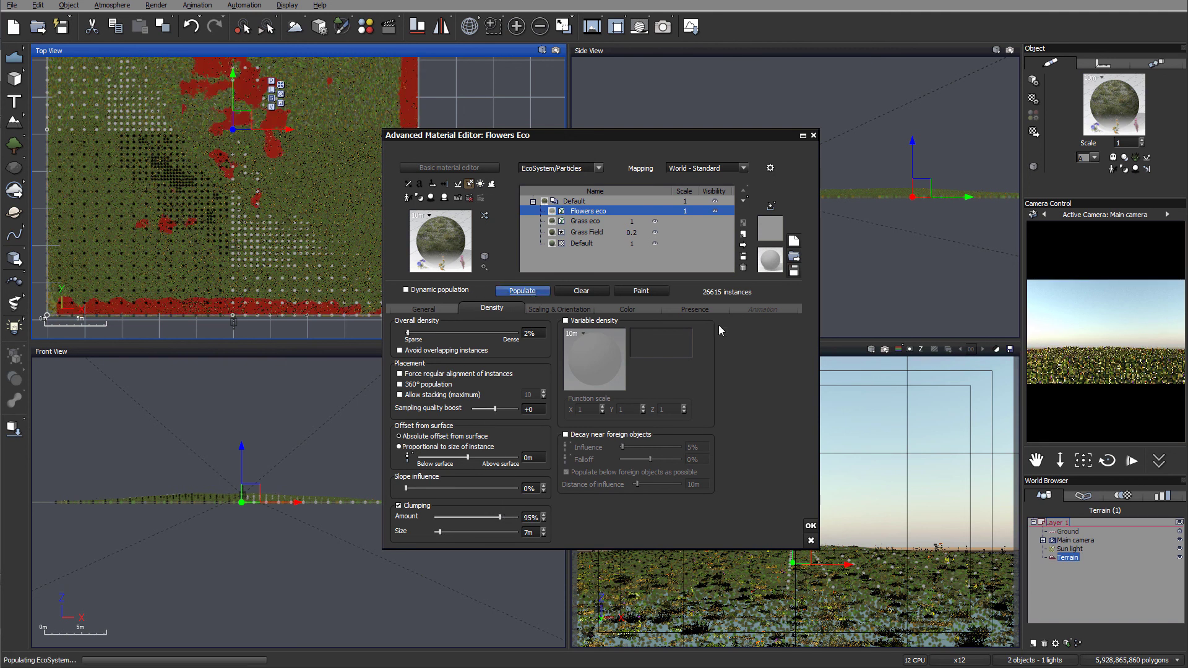